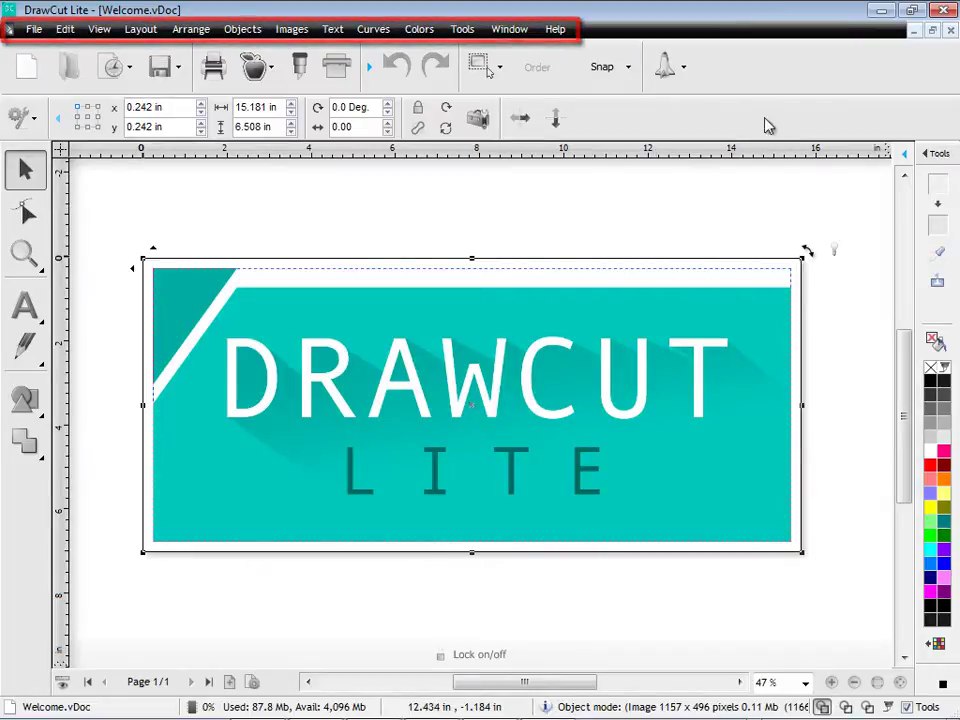
Step: Browse the help and file menus and the ISO, British and metric page-size presets without changing anything
click(559, 32)
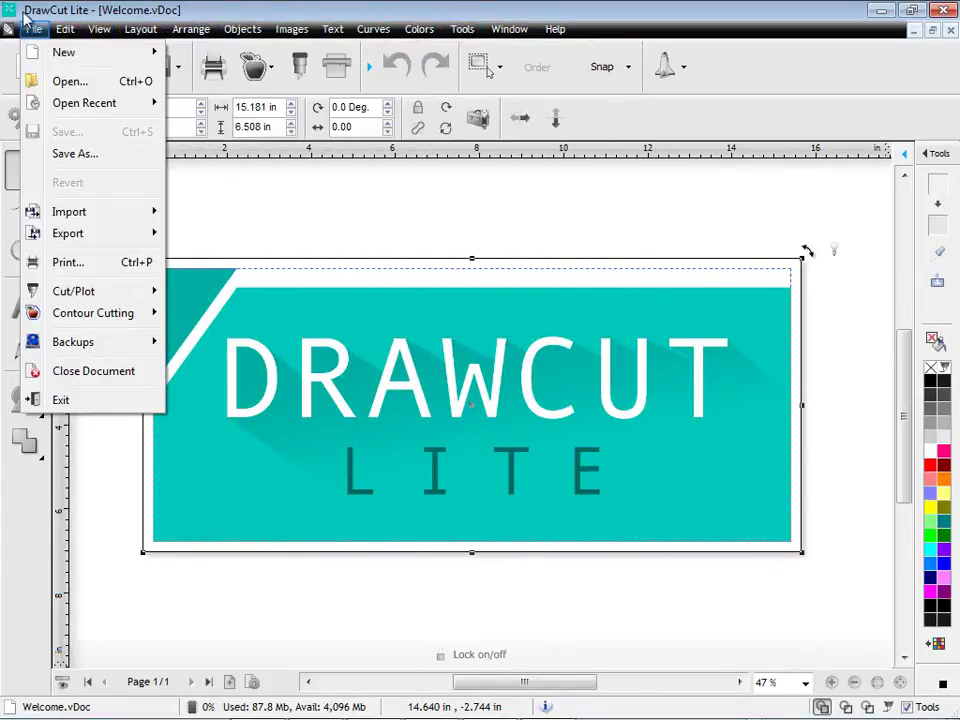
click(828, 77)
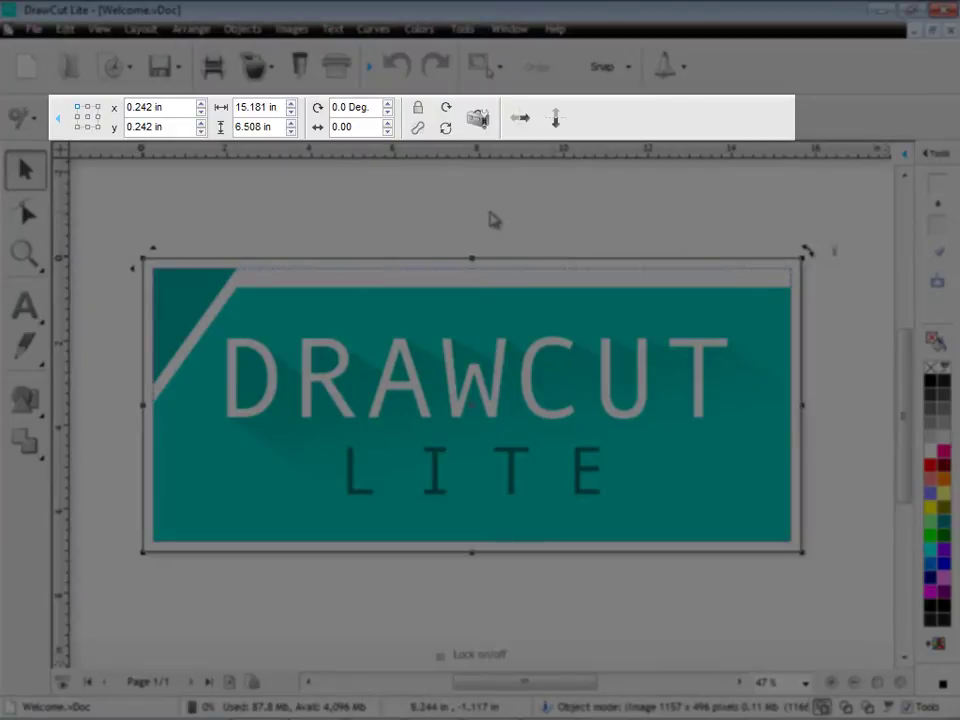
click(492, 219)
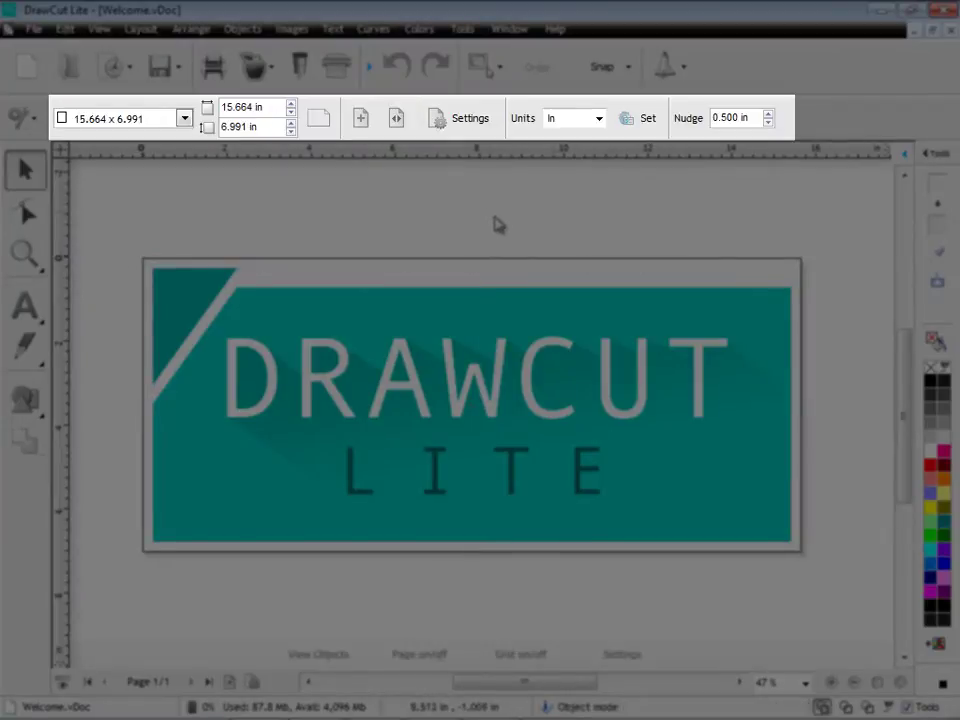
click(184, 118)
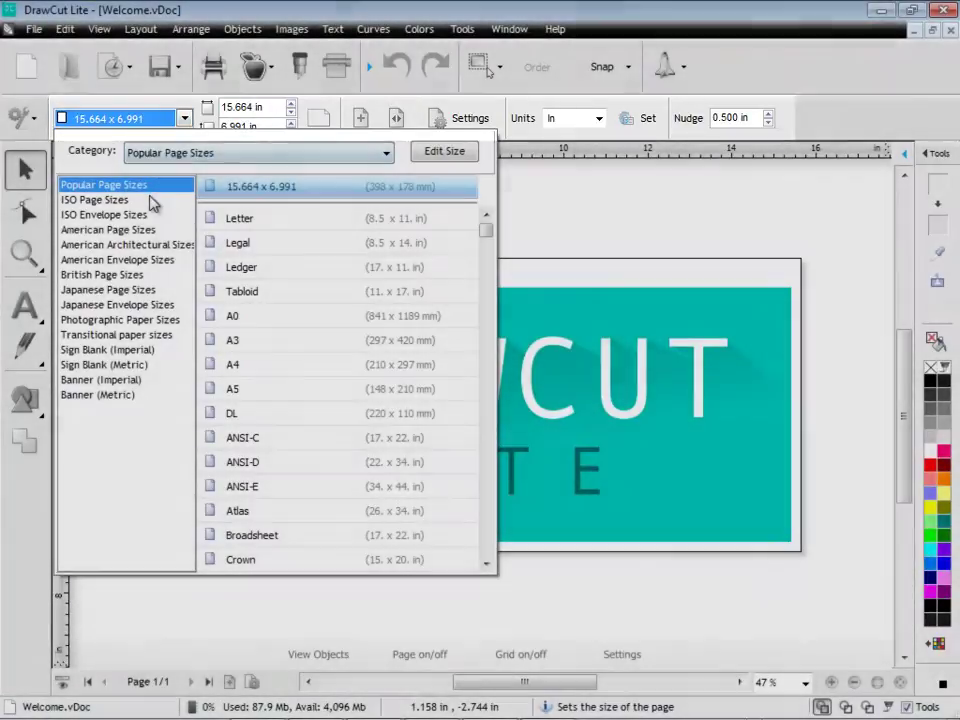
click(100, 200)
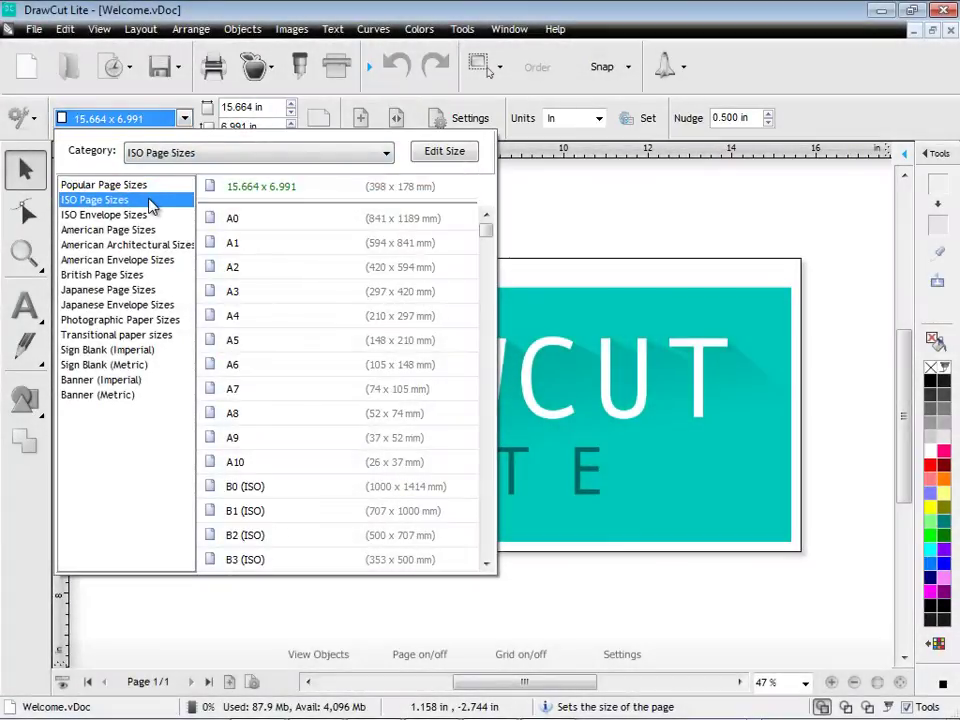
click(141, 276)
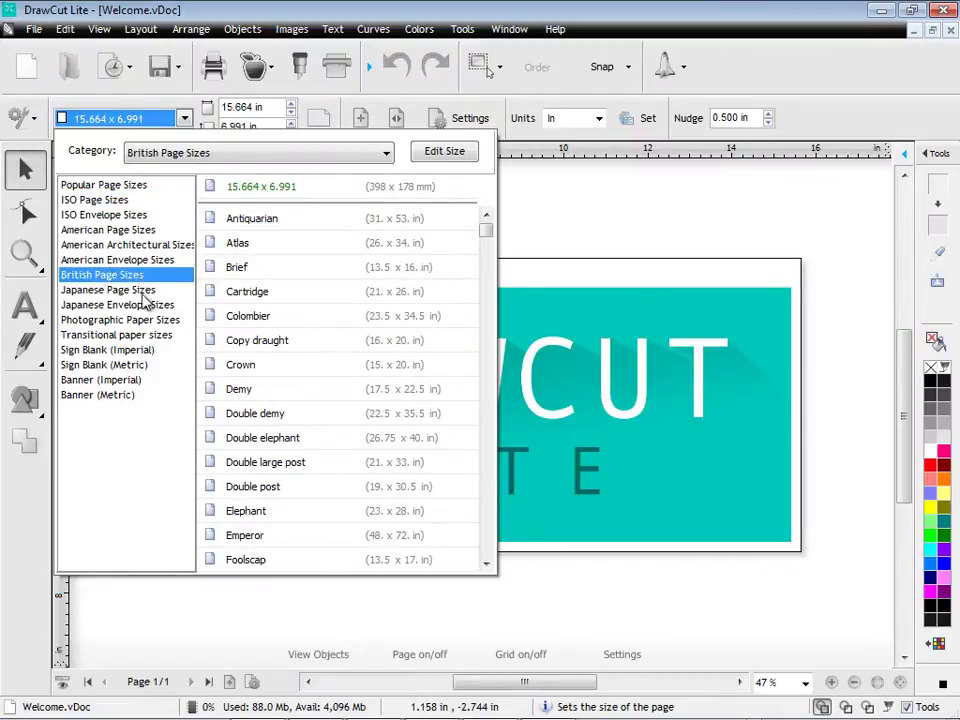
click(143, 366)
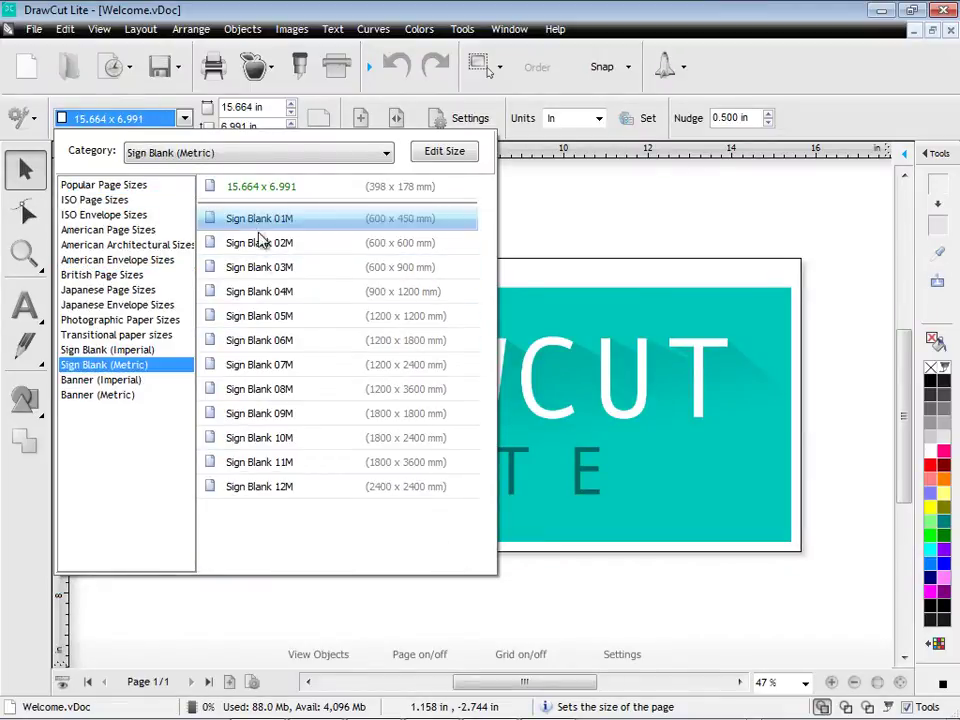
click(530, 218)
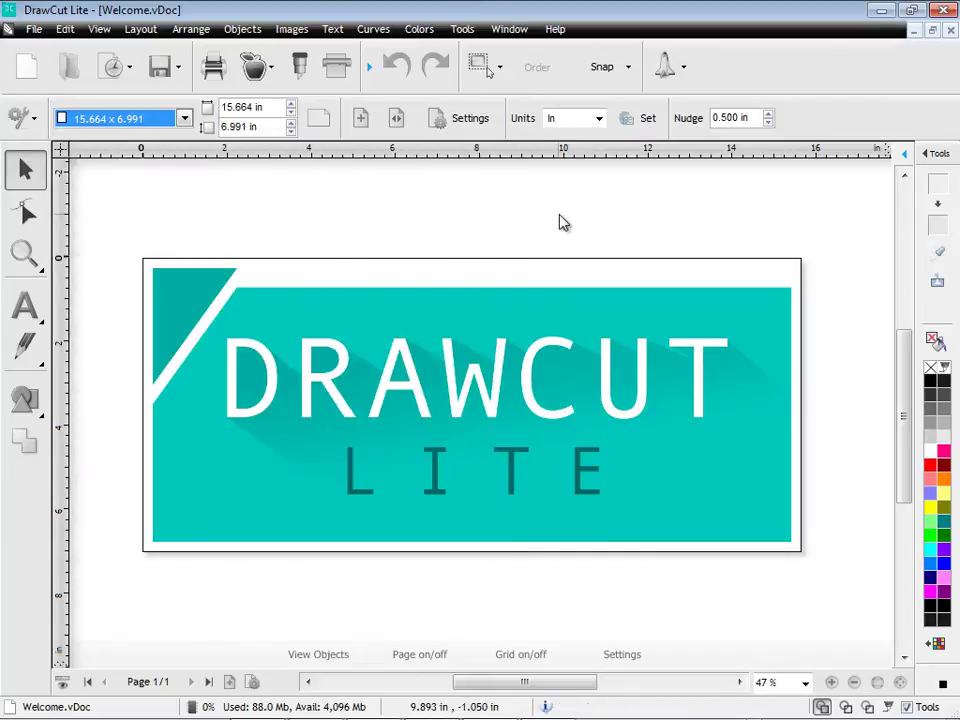
Step: Change Default Units from In to mm in user settings and save the settings file
click(638, 124)
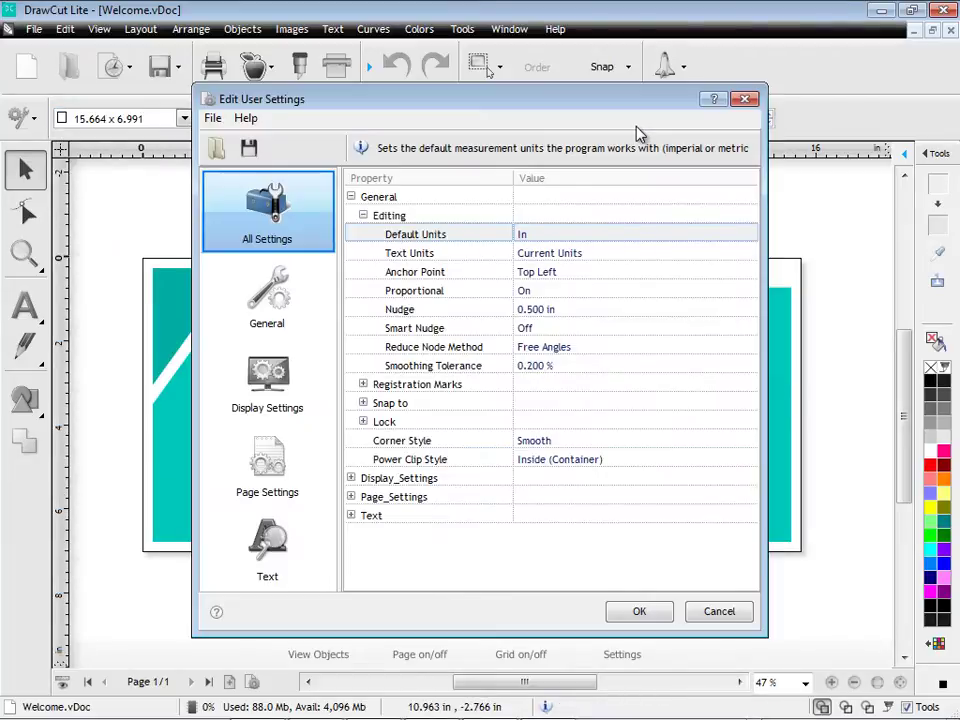
click(576, 234)
click(574, 232)
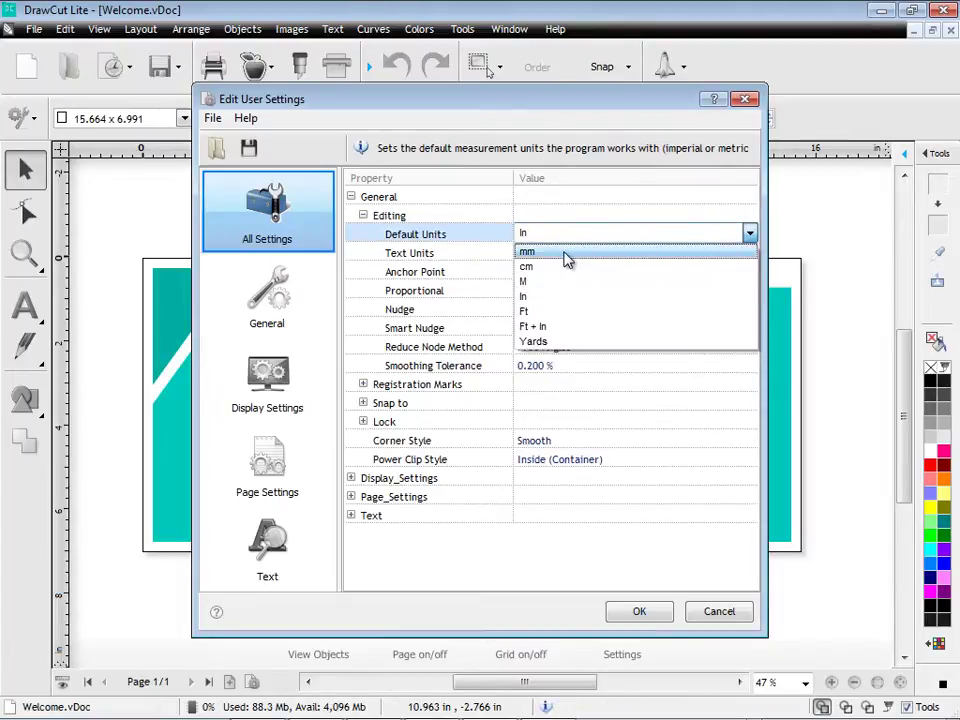
click(567, 255)
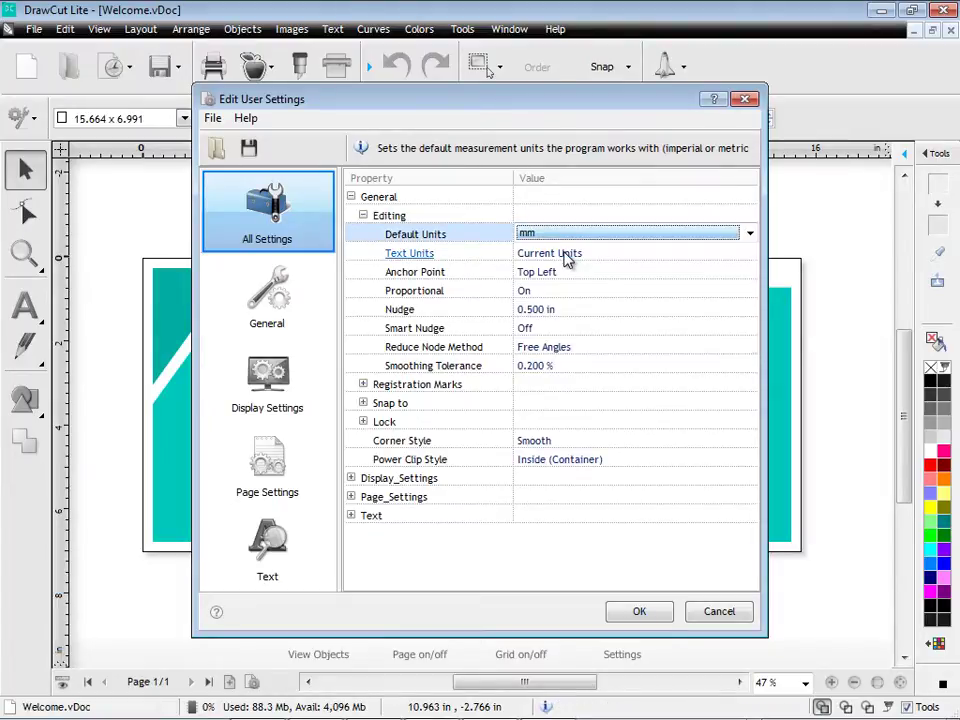
click(648, 616)
click(470, 435)
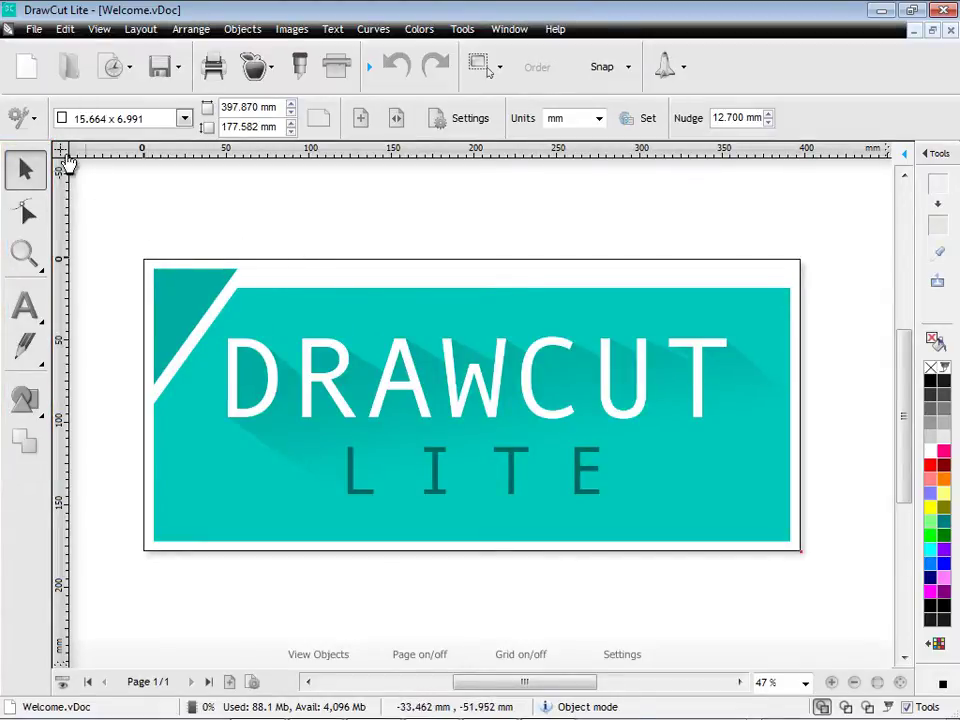
Step: Switch to Production Mode and show the Object Manager & Properties panel listing Page 1's image
click(31, 121)
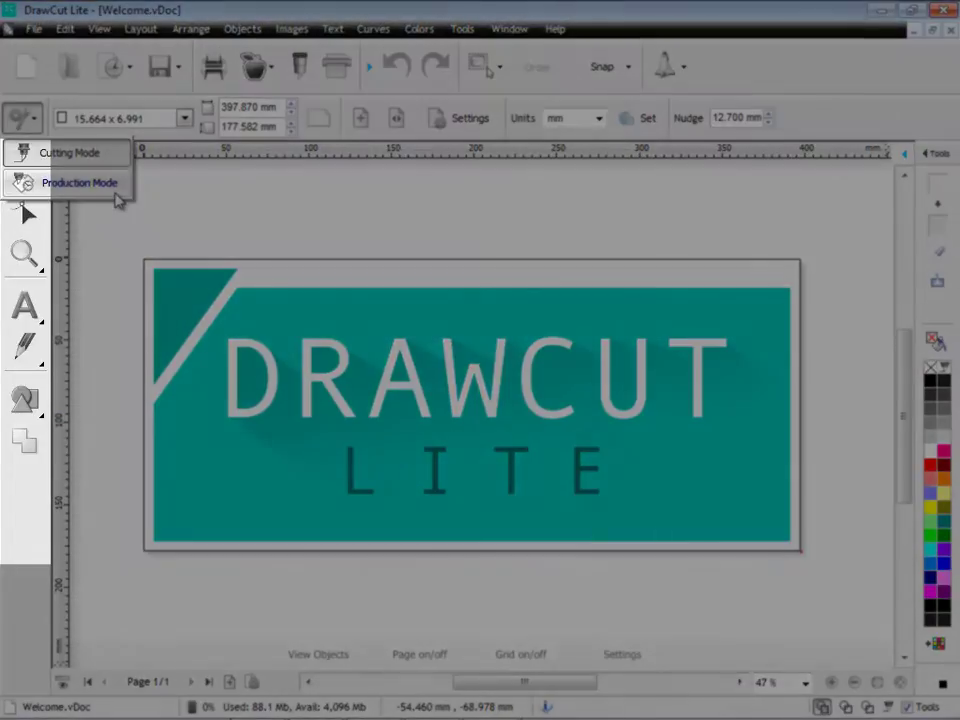
click(112, 192)
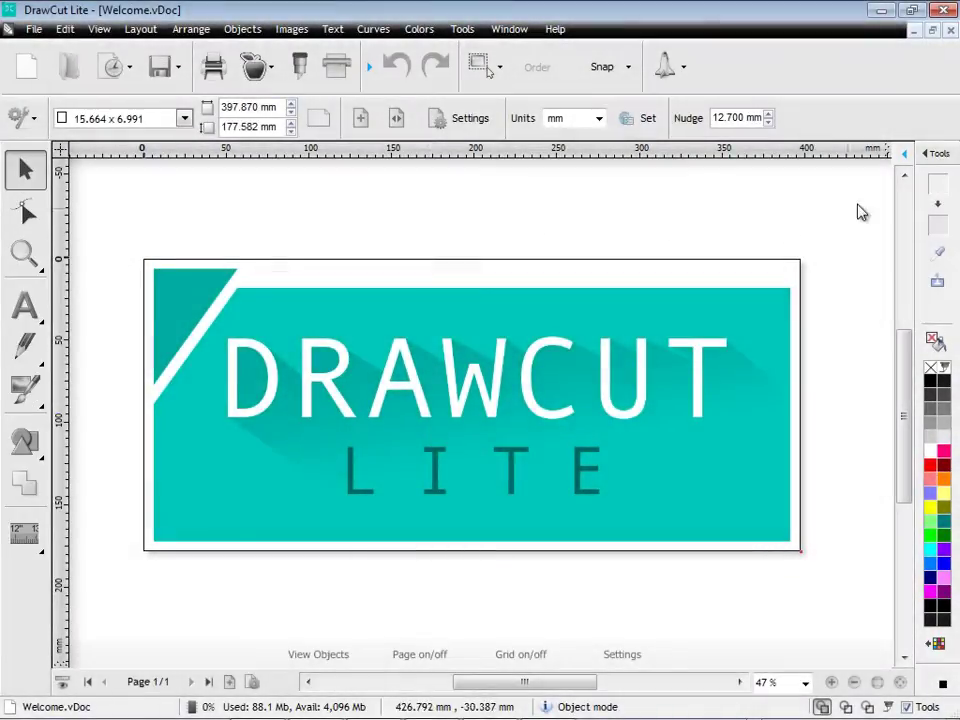
click(934, 154)
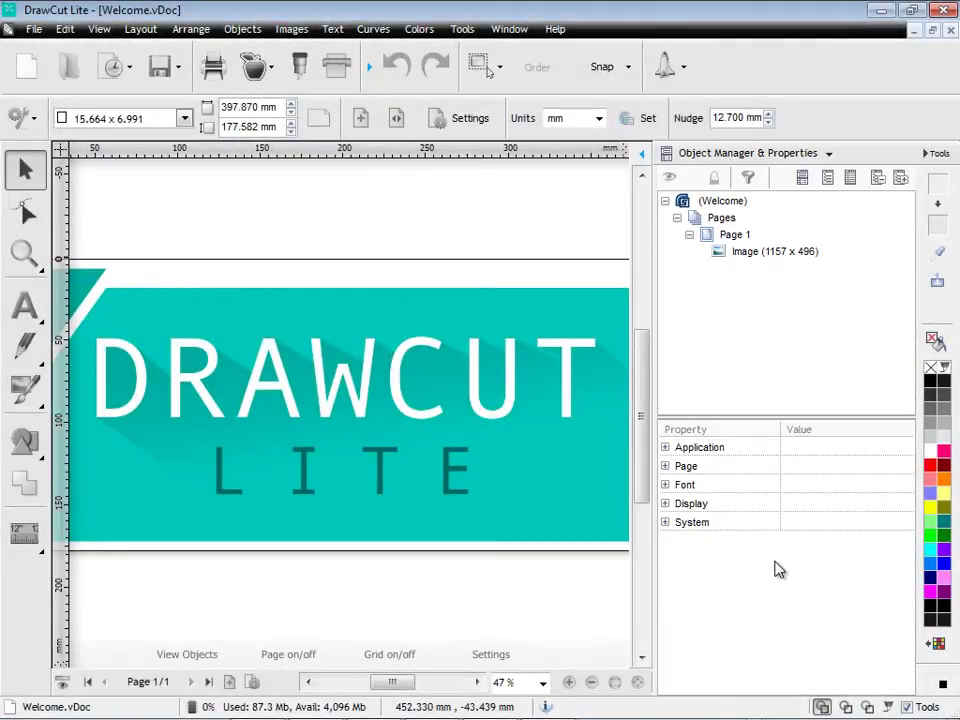
Step: Show and hide the Color Chart swatches, then collapse the Object Manager docker
click(938, 645)
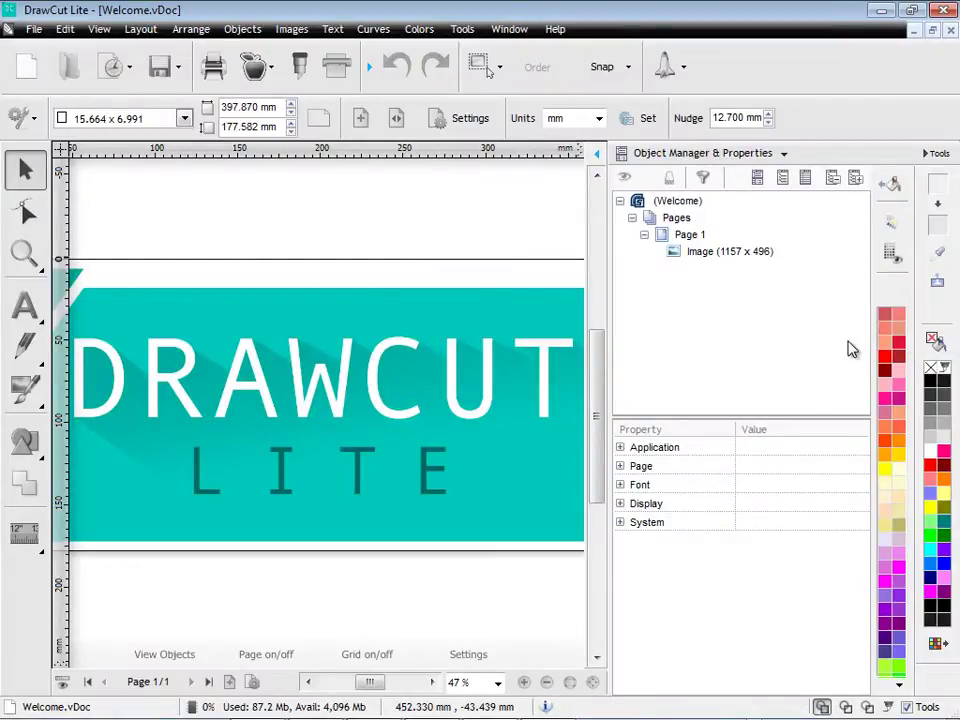
click(938, 645)
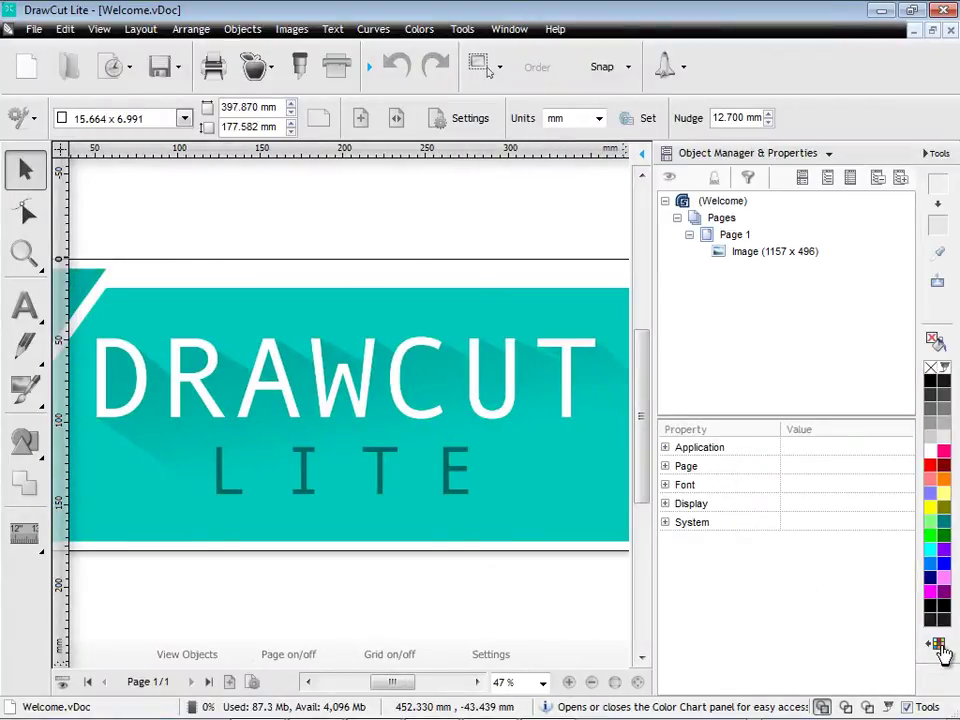
click(938, 163)
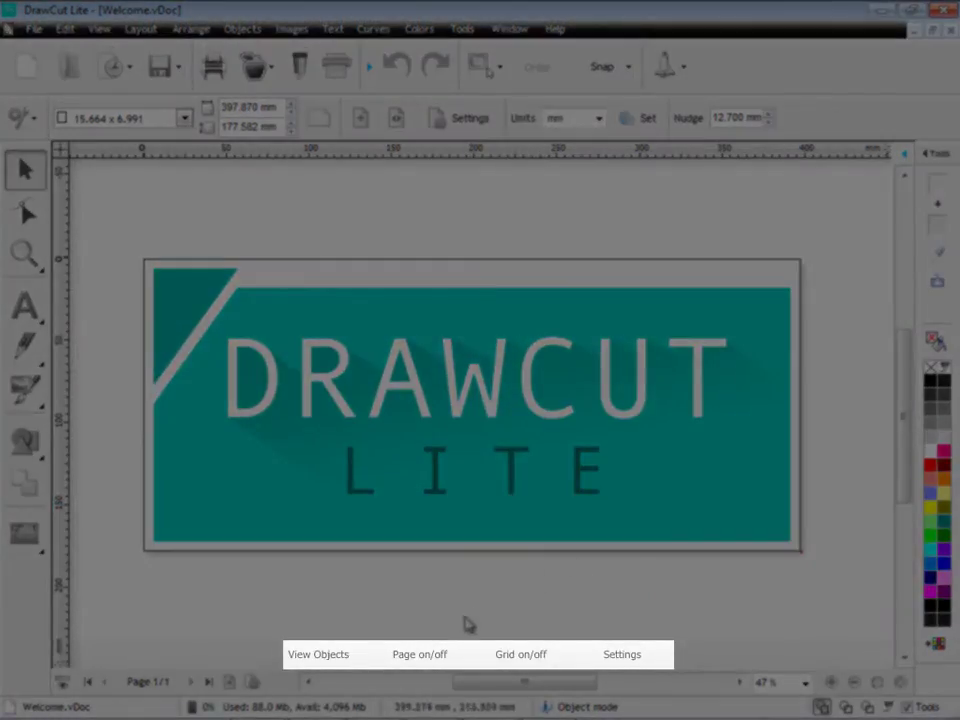
click(425, 658)
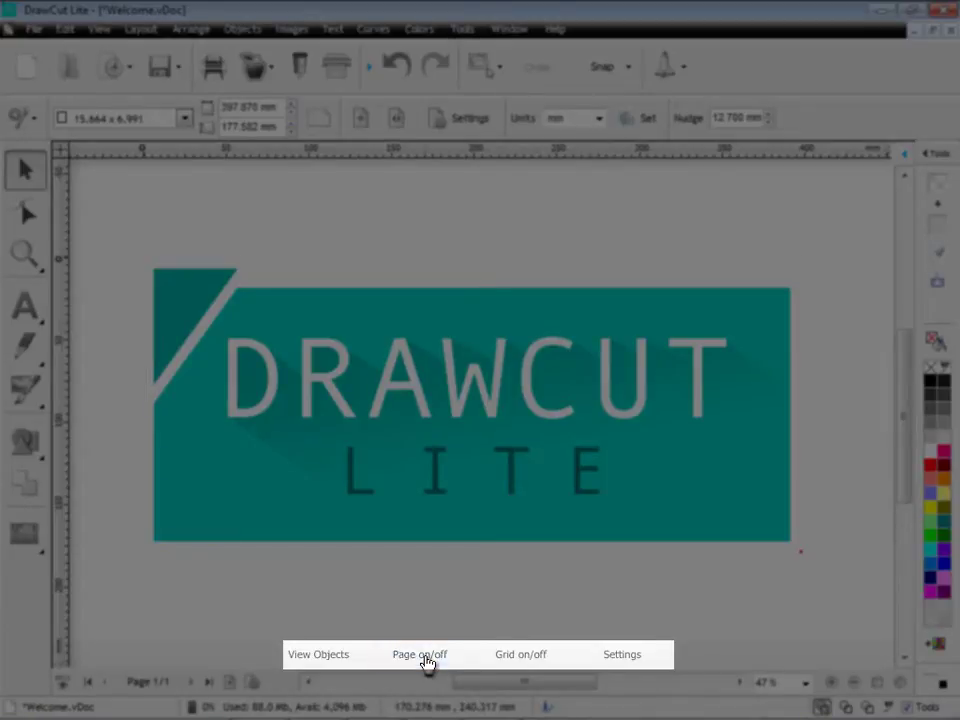
click(428, 658)
click(529, 660)
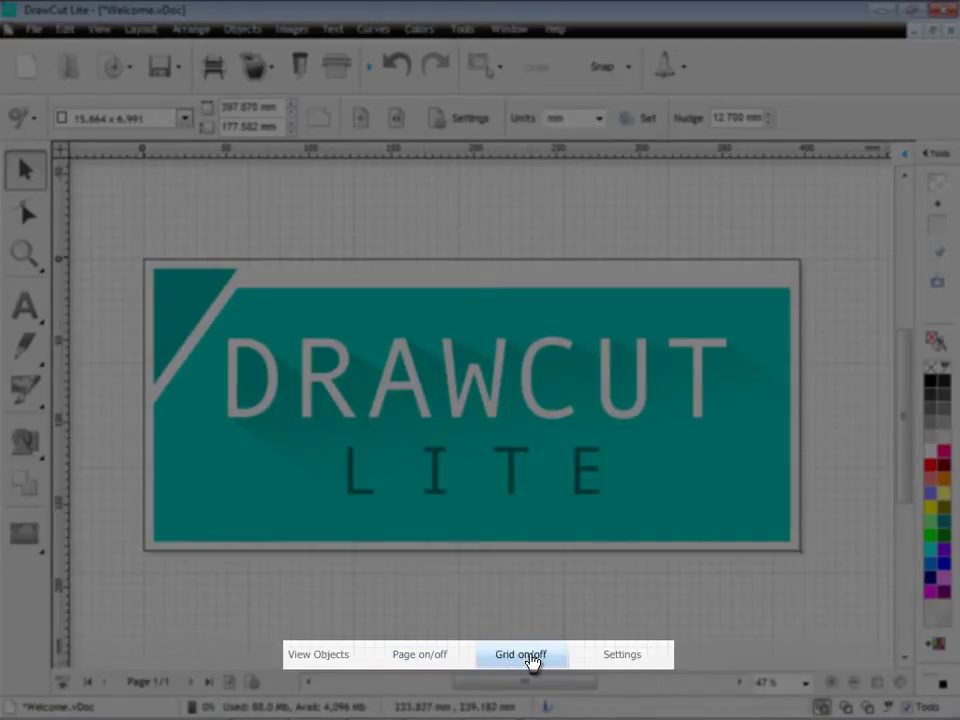
click(529, 660)
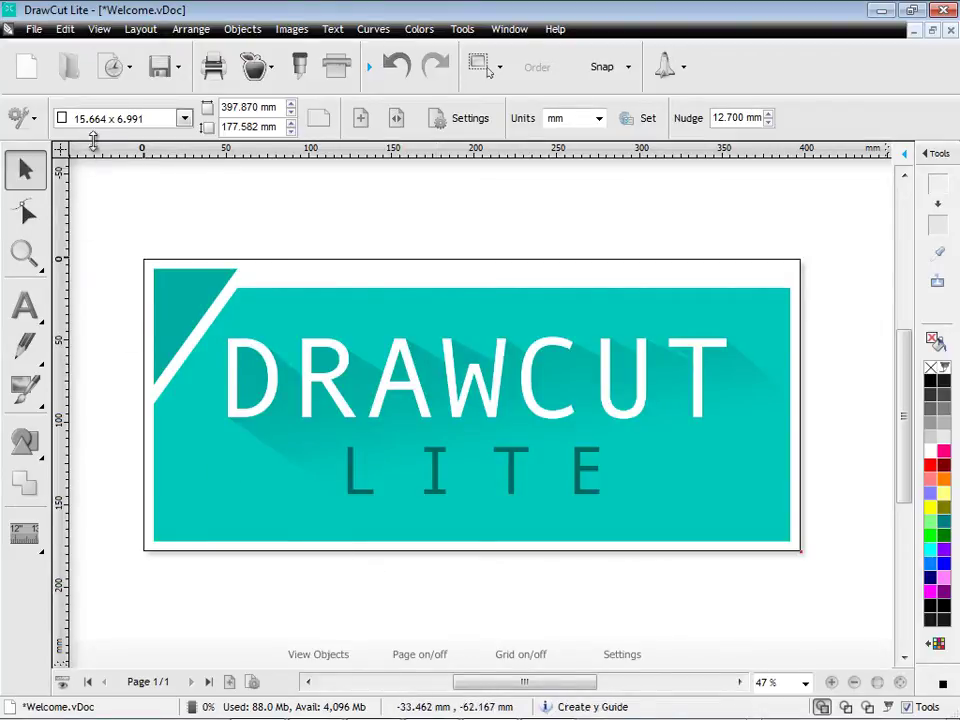
Step: Open Sample Sign 06.vDoc from recent documents and switch between it and Welcome.vDoc
click(113, 68)
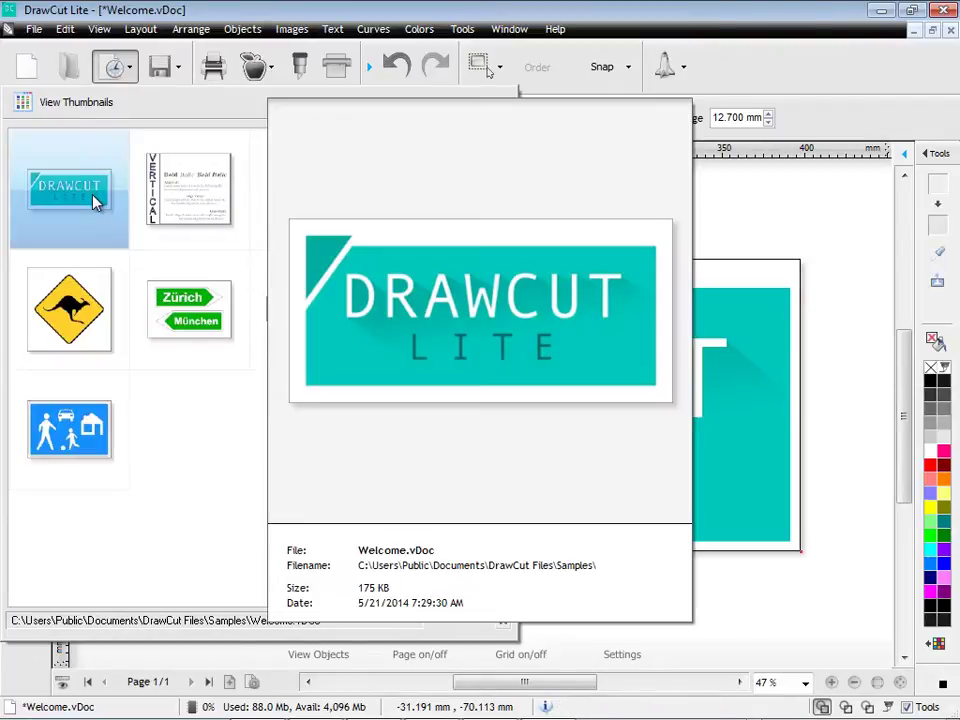
mouse_move(172, 205)
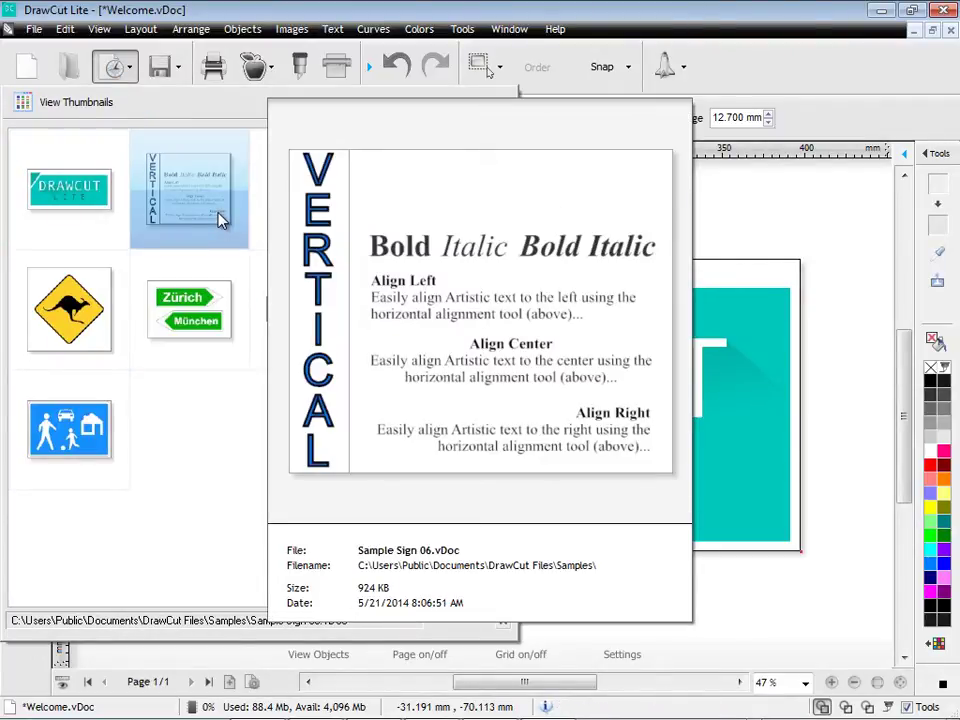
click(220, 218)
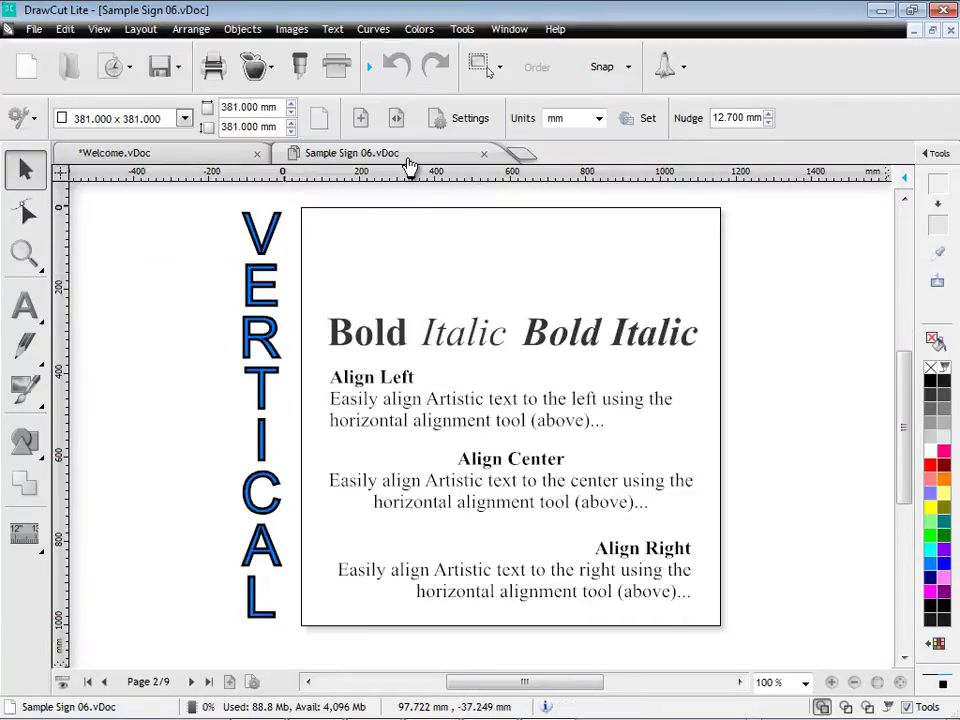
click(170, 158)
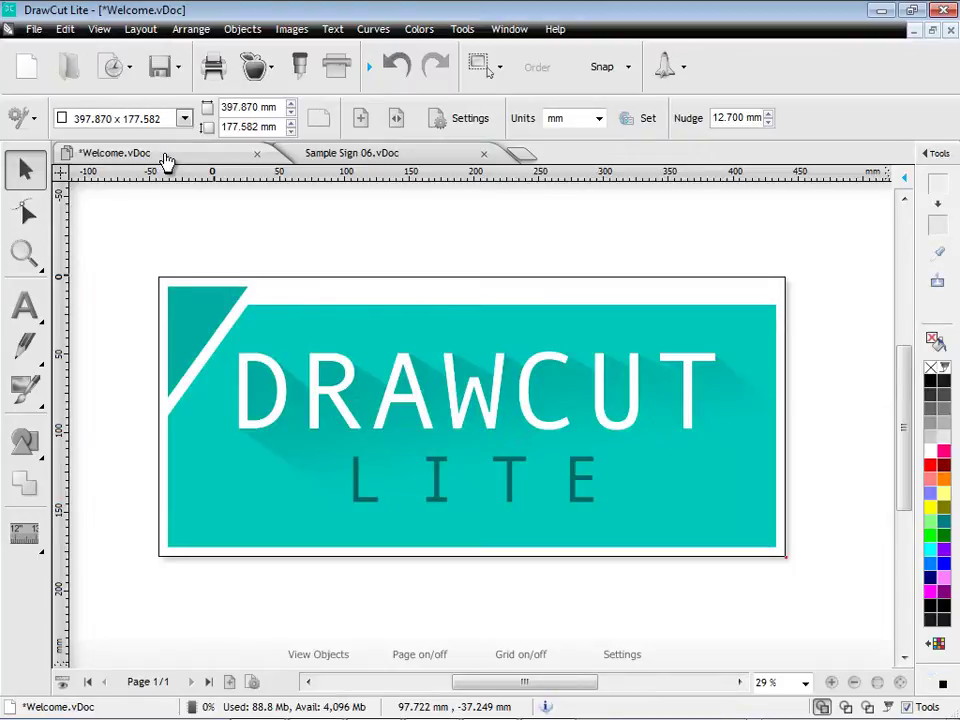
click(387, 158)
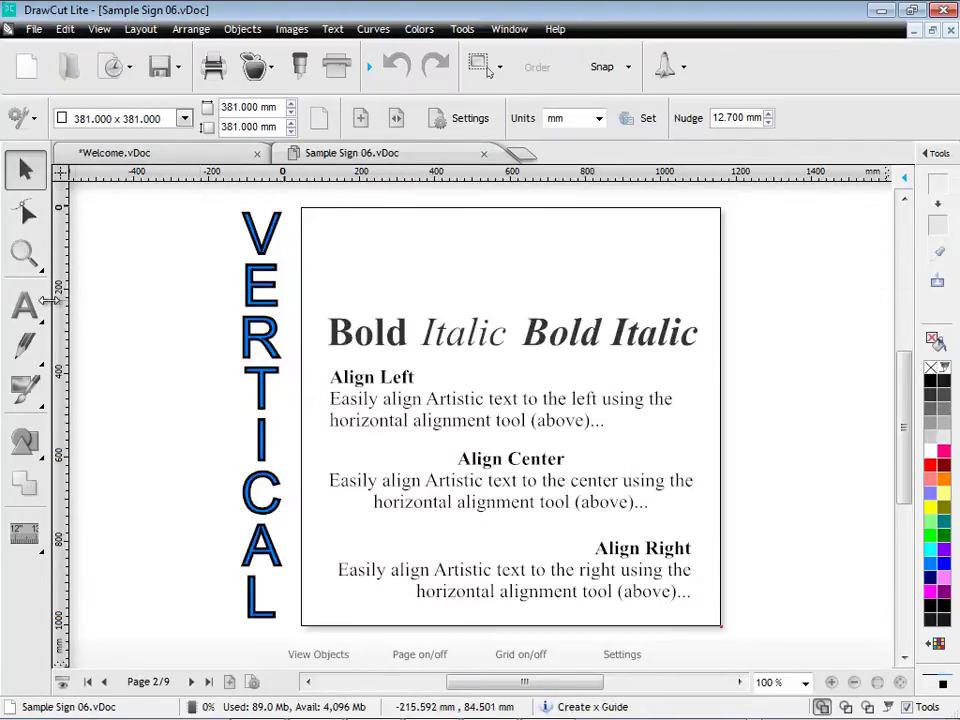
Step: Add horizontal artistic text 'Type some text' above the Bold Italic heading
click(30, 311)
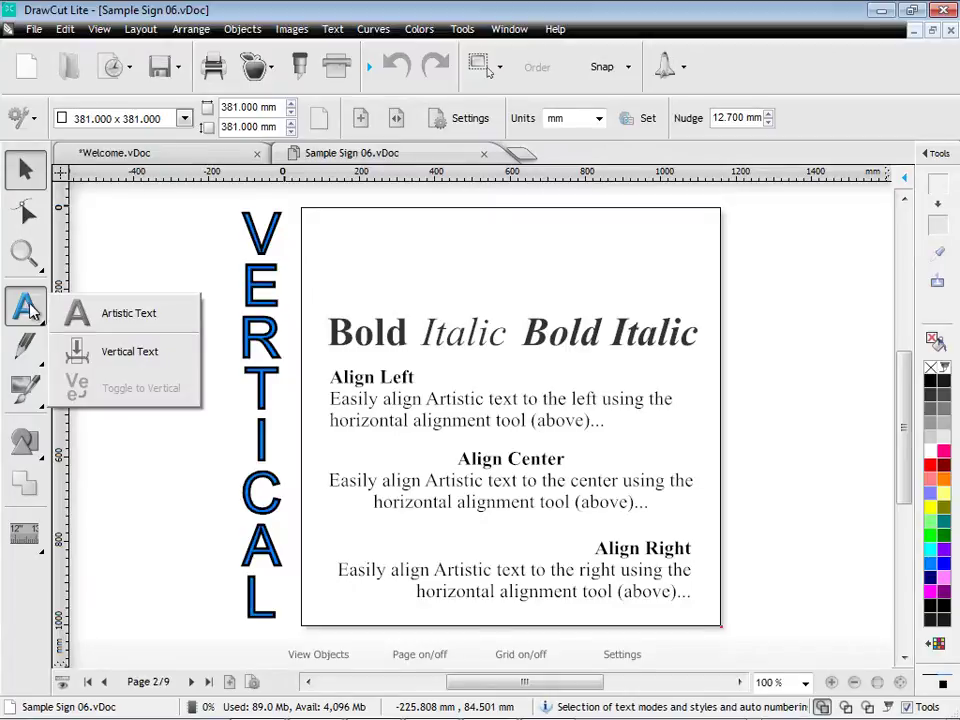
click(150, 317)
click(353, 263)
text(Typ)
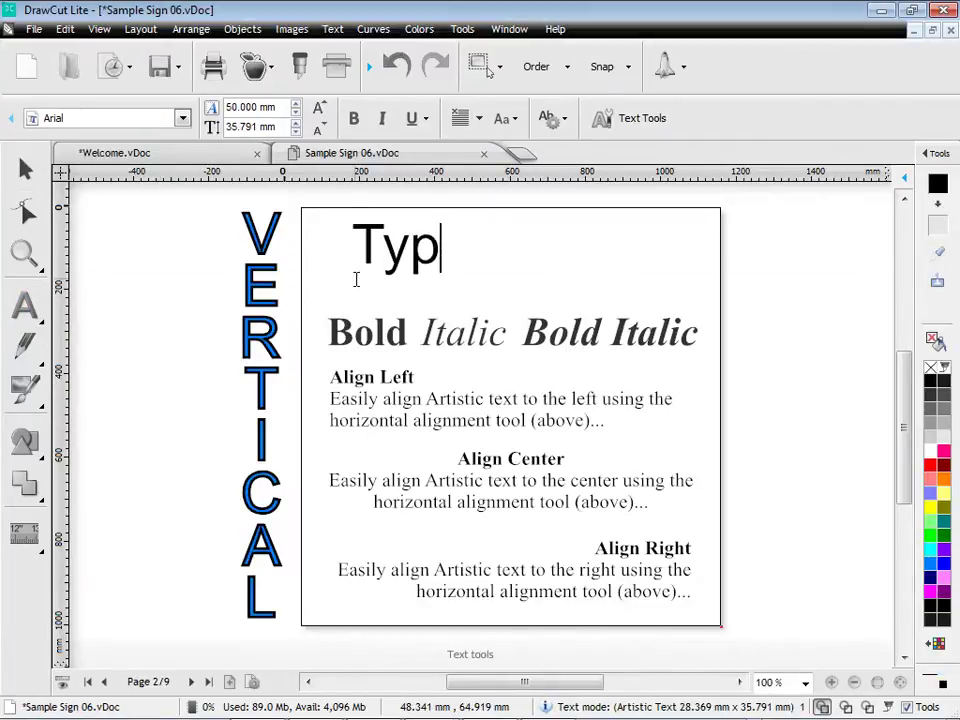
text(e some text)
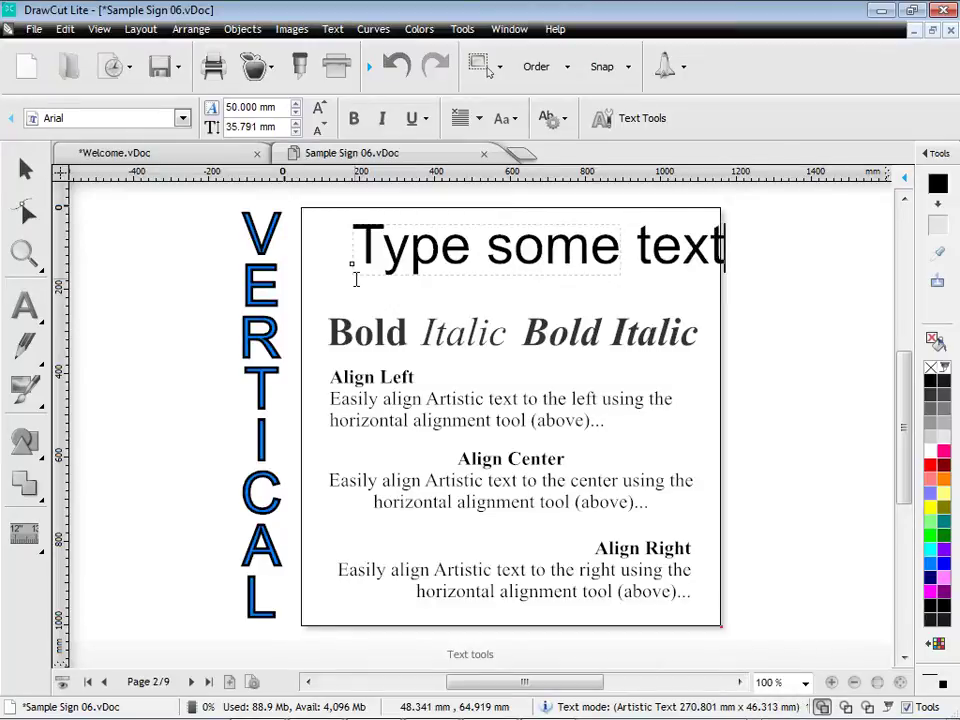
key(Escape)
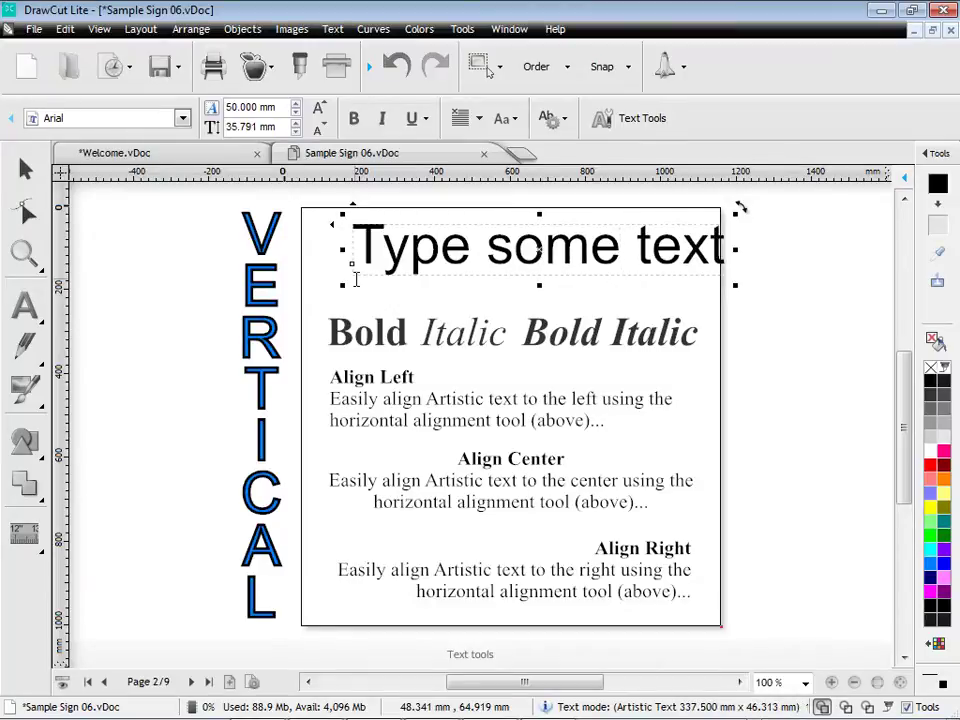
Step: Move the heading to the top of the page, straighten it, and skew it into an italic slant
click(25, 168)
drag(540, 250, 510, 264)
drag(712, 224, 626, 253)
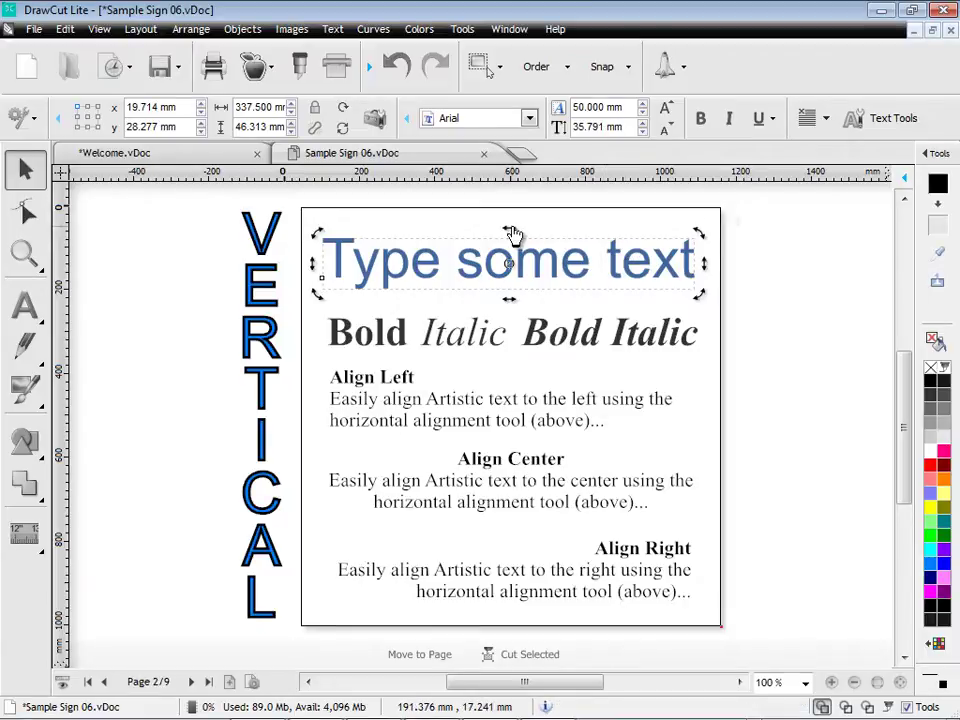
drag(511, 229, 530, 265)
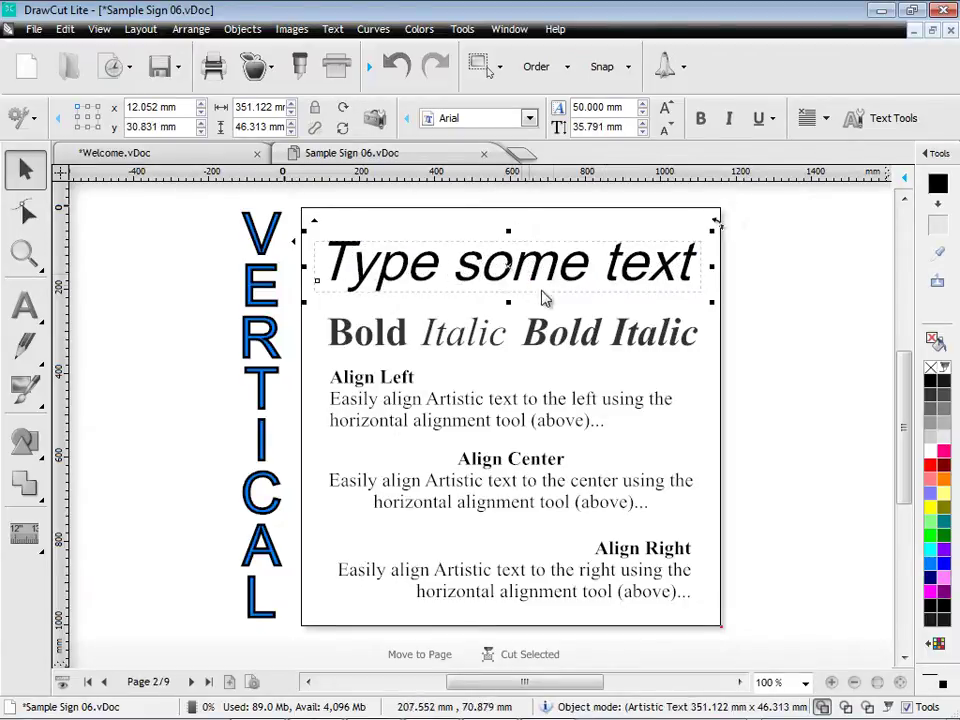
Step: Colour the heading red, set its font to Bodoni Bd BT, and resize it to 359.353 x 45.907 mm
click(930, 465)
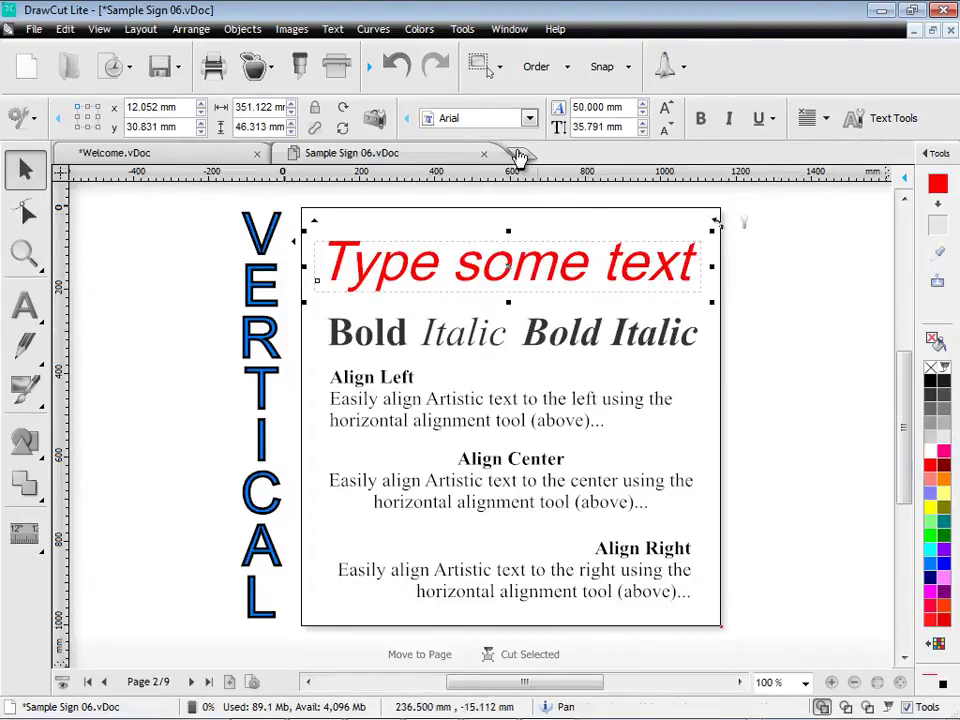
click(529, 119)
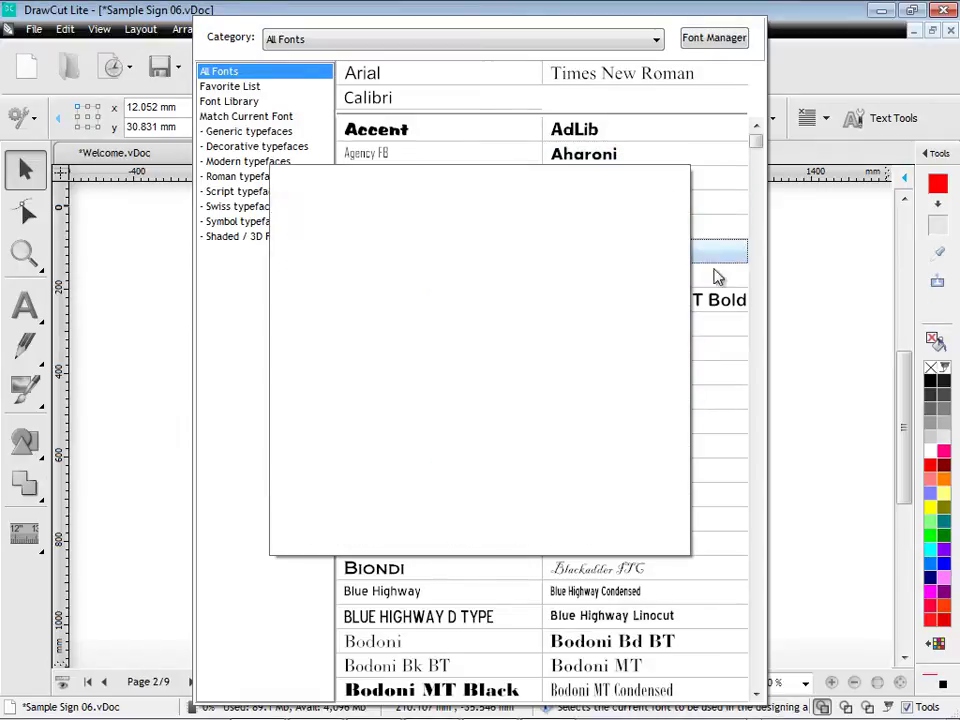
click(672, 648)
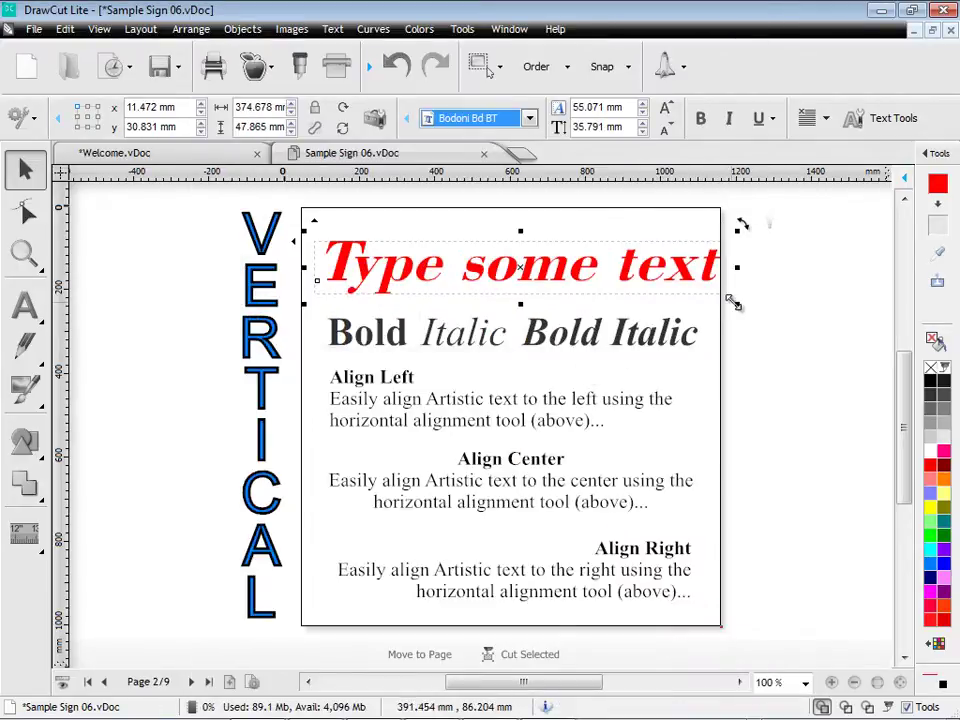
drag(733, 302, 716, 299)
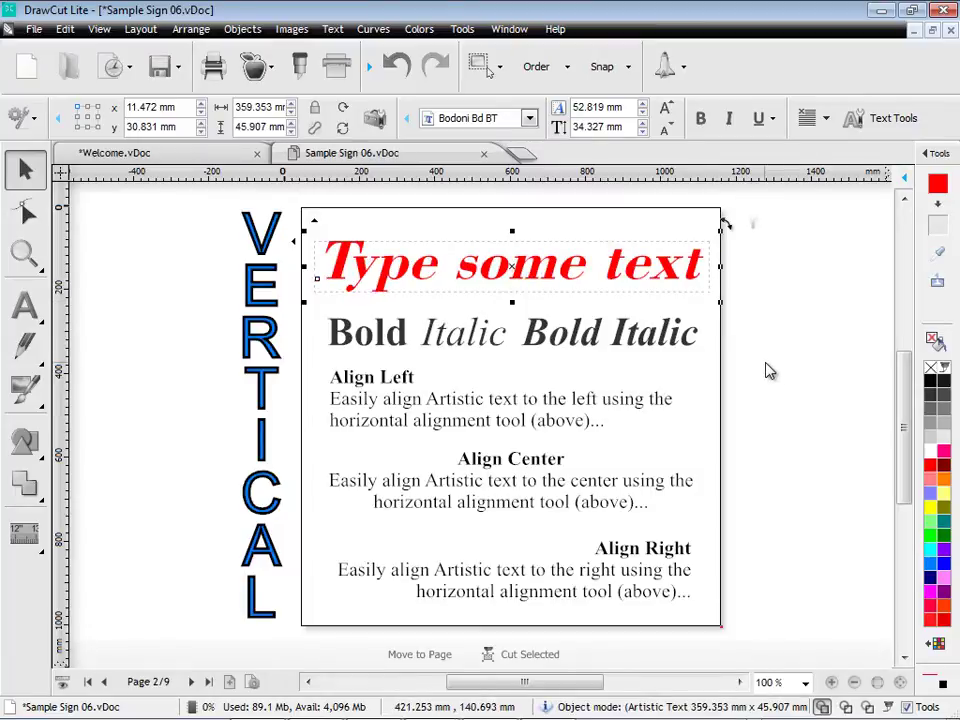
Step: Select the Align Right paragraph and change its alignment to left
click(372, 352)
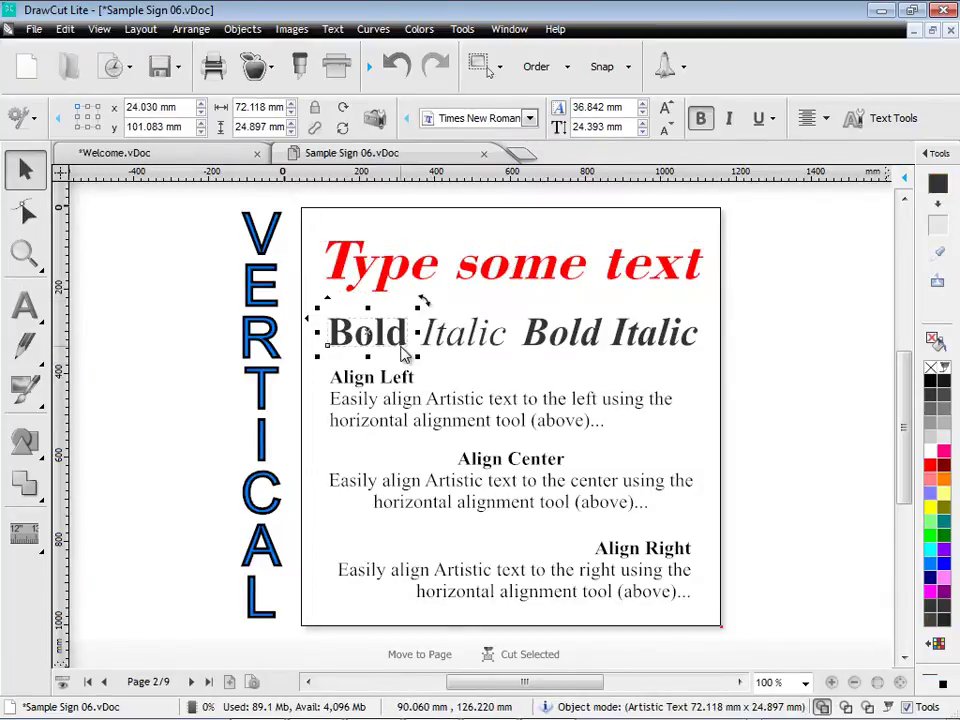
click(439, 352)
click(560, 345)
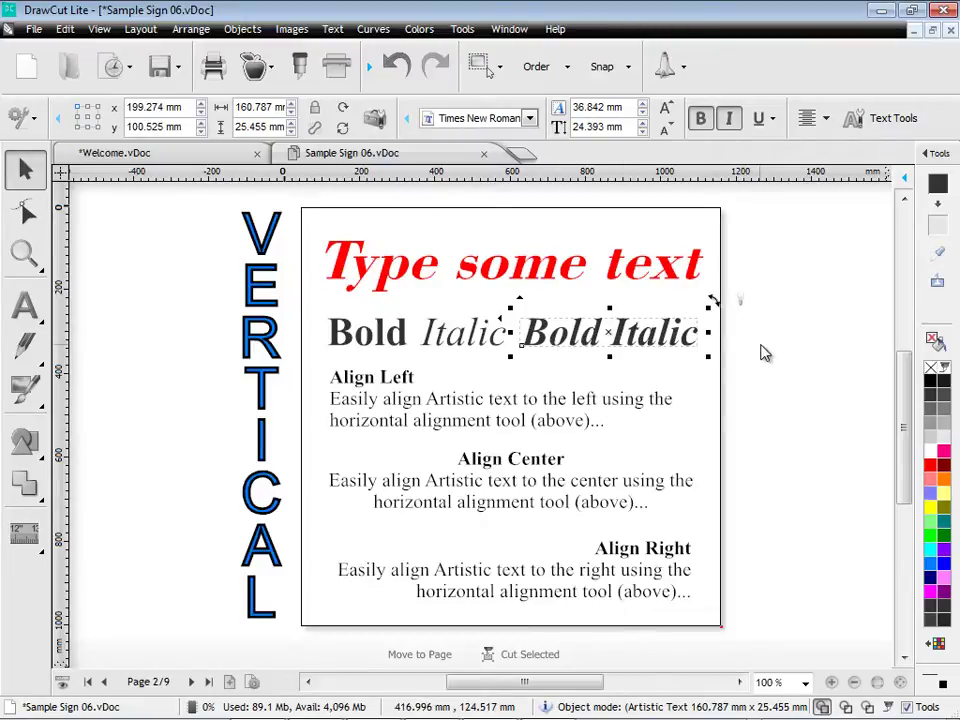
click(672, 566)
click(826, 119)
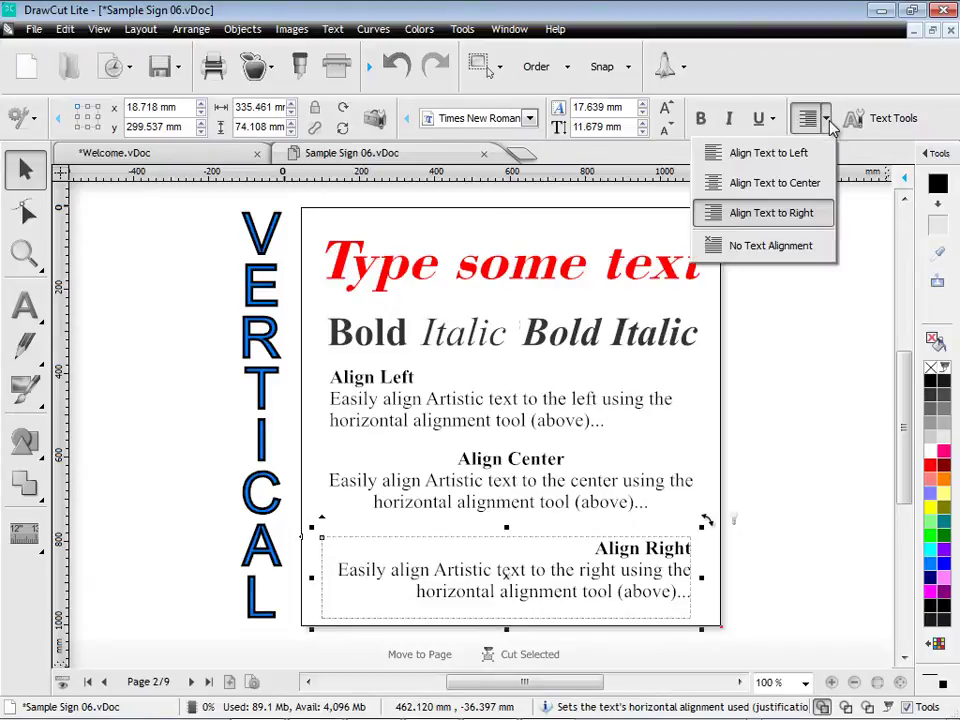
click(811, 155)
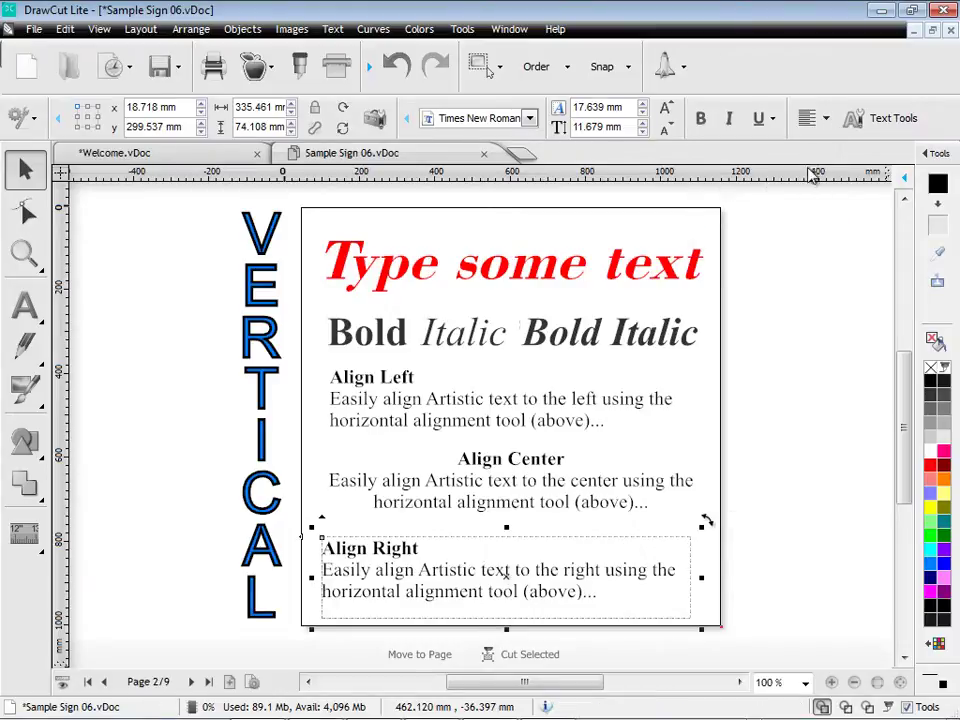
click(793, 368)
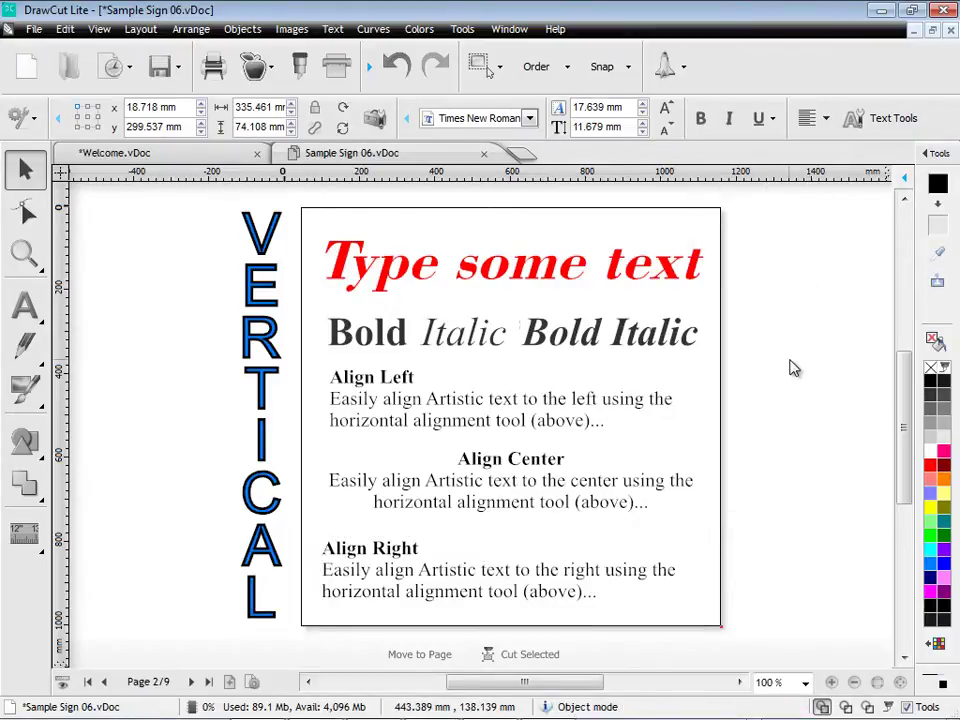
Step: Add vertical text 'Type some' to the left of the VERTICAL lettering
click(28, 304)
click(70, 352)
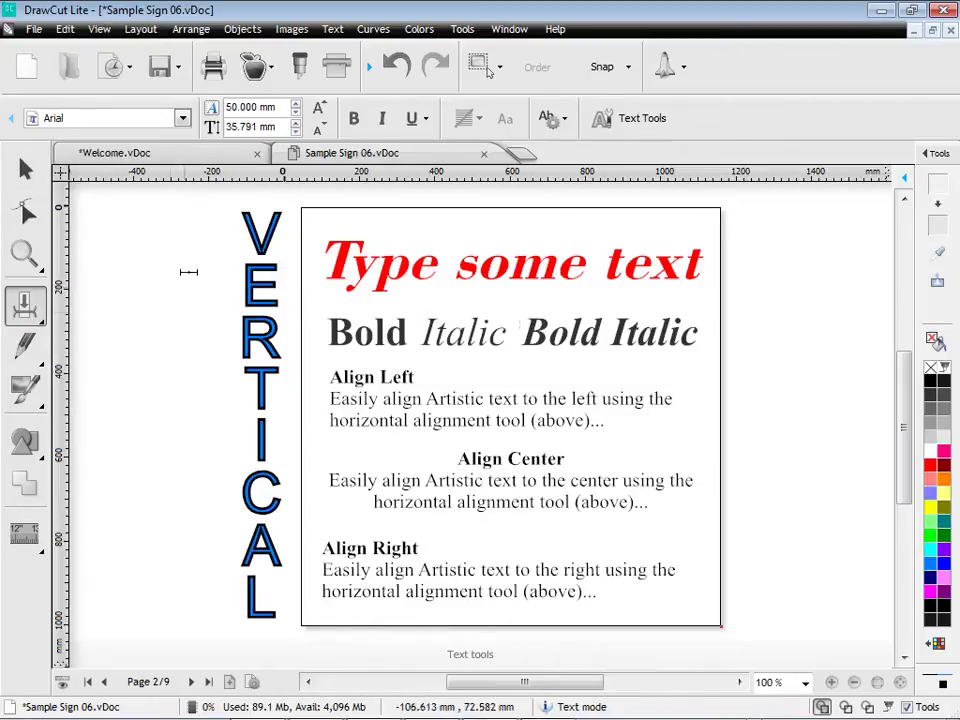
click(173, 222)
text(Type some)
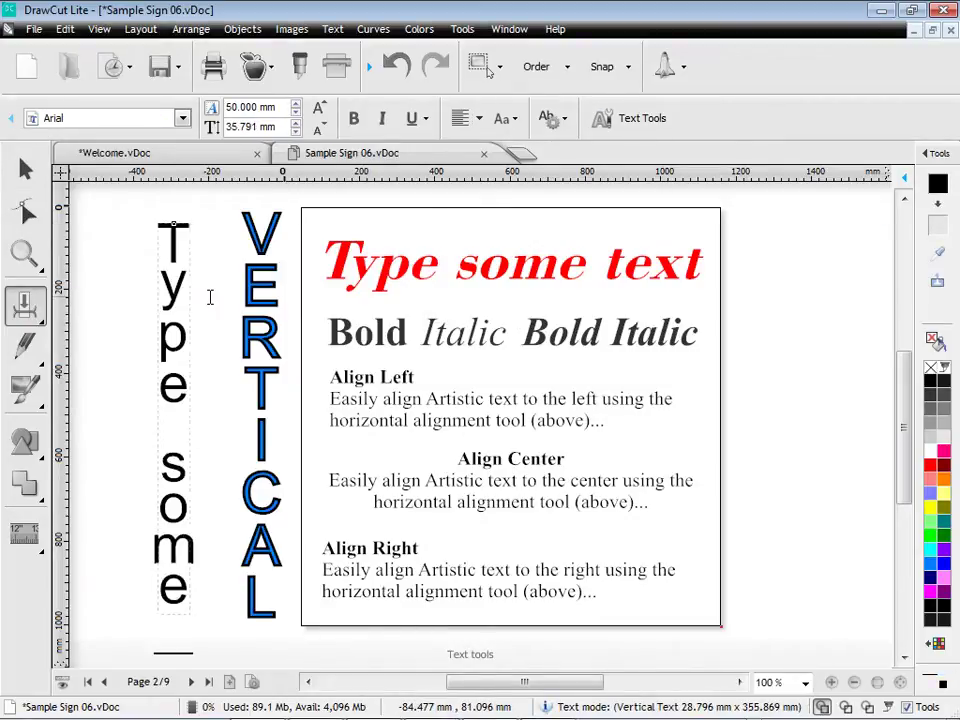
click(26, 170)
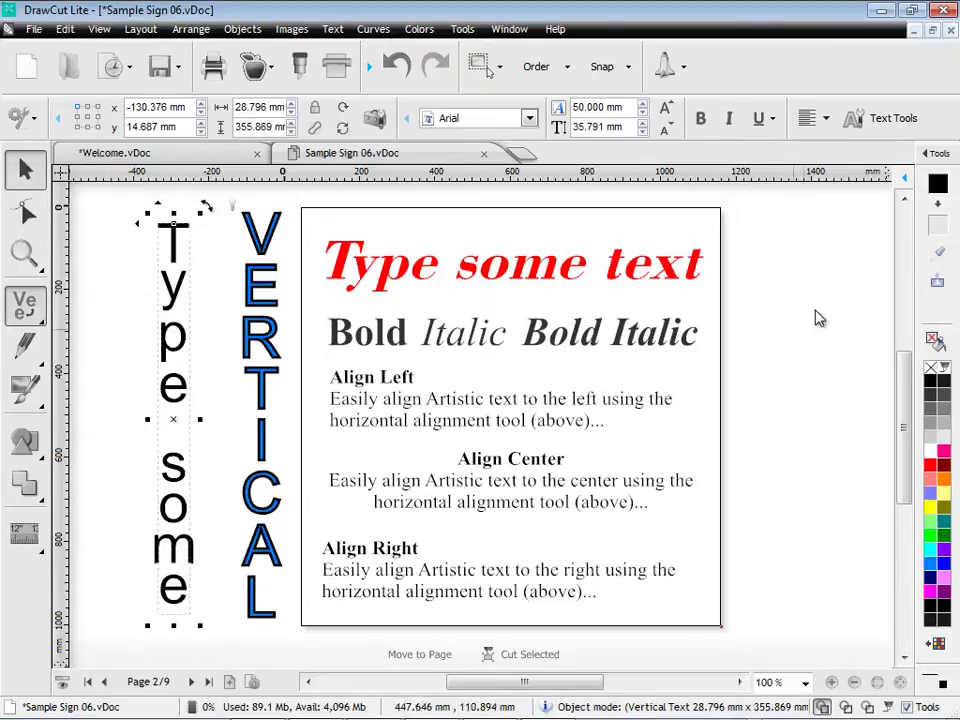
click(876, 130)
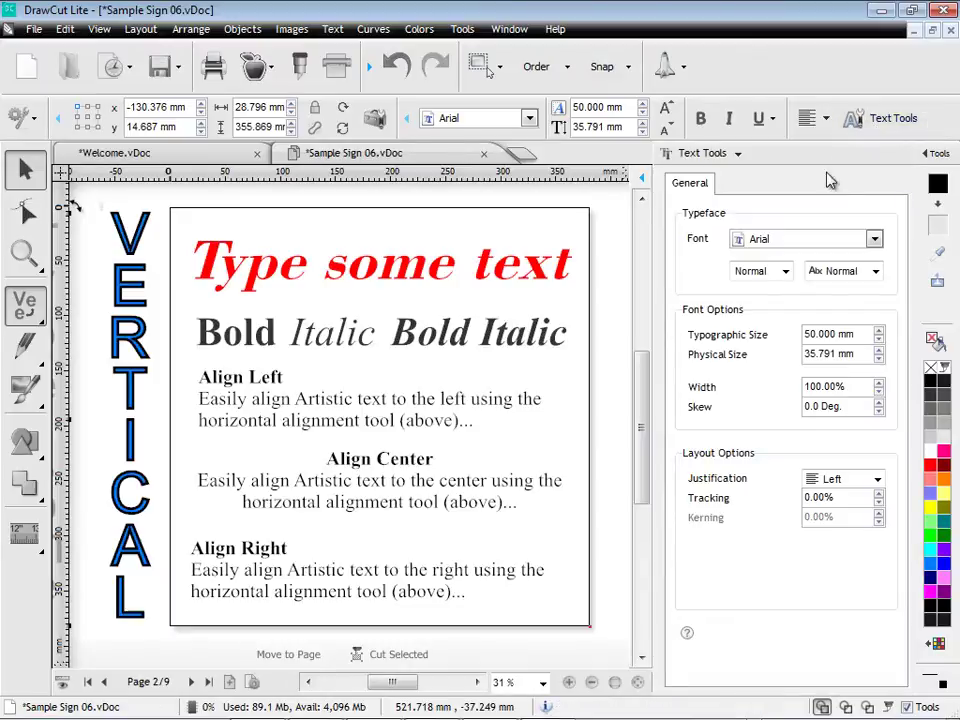
click(876, 272)
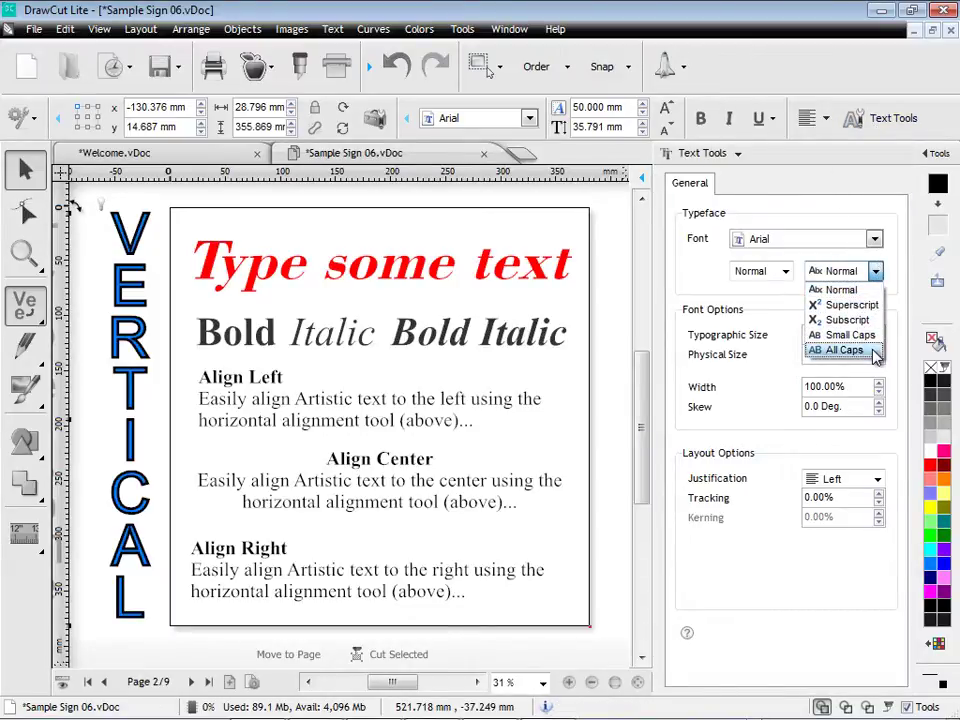
click(784, 306)
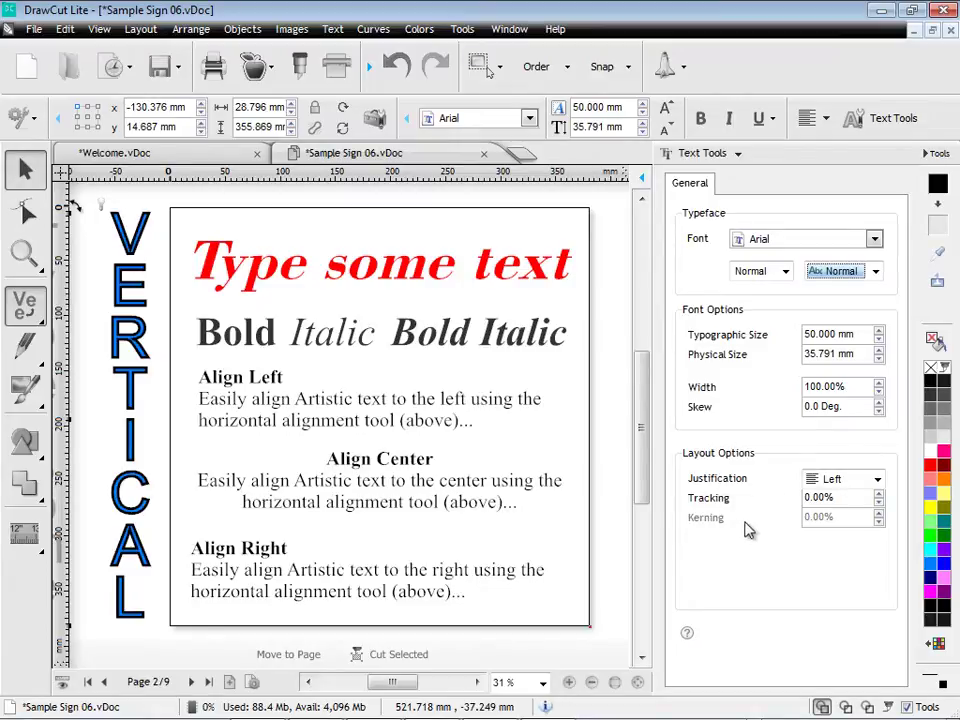
click(938, 156)
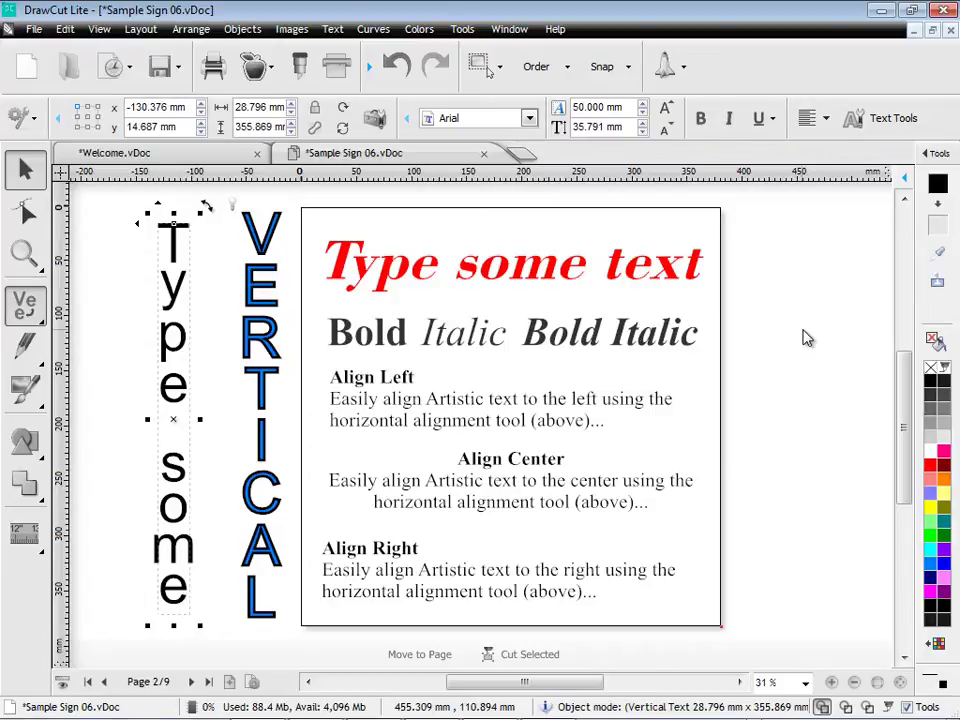
Step: Go to page 3 and zoom in on the Arts and Crafts text for editing
click(190, 681)
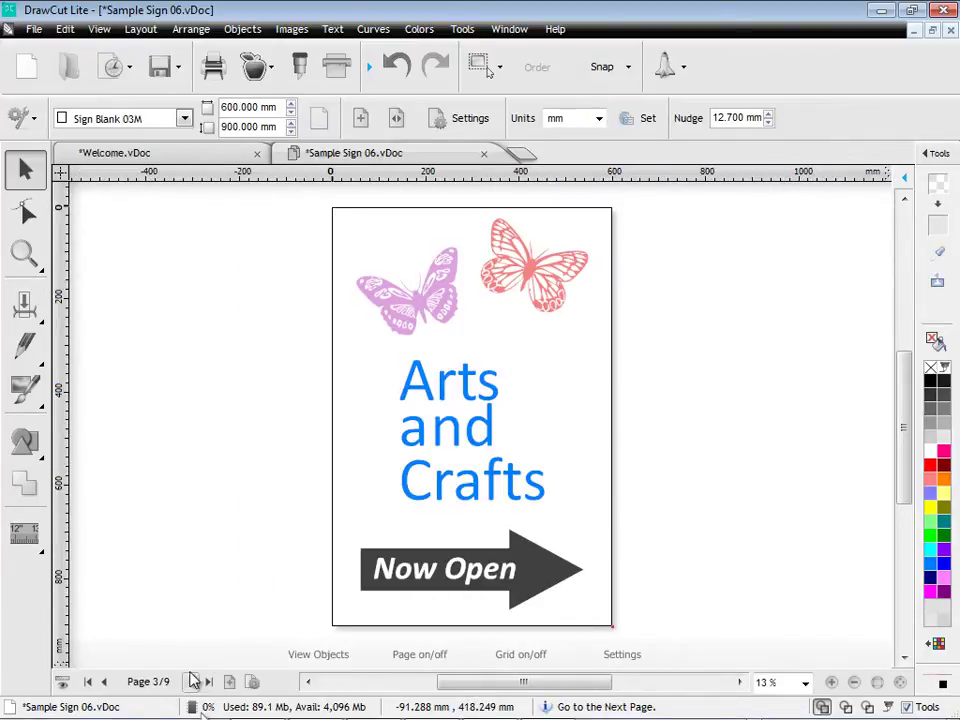
click(27, 307)
click(74, 316)
click(434, 382)
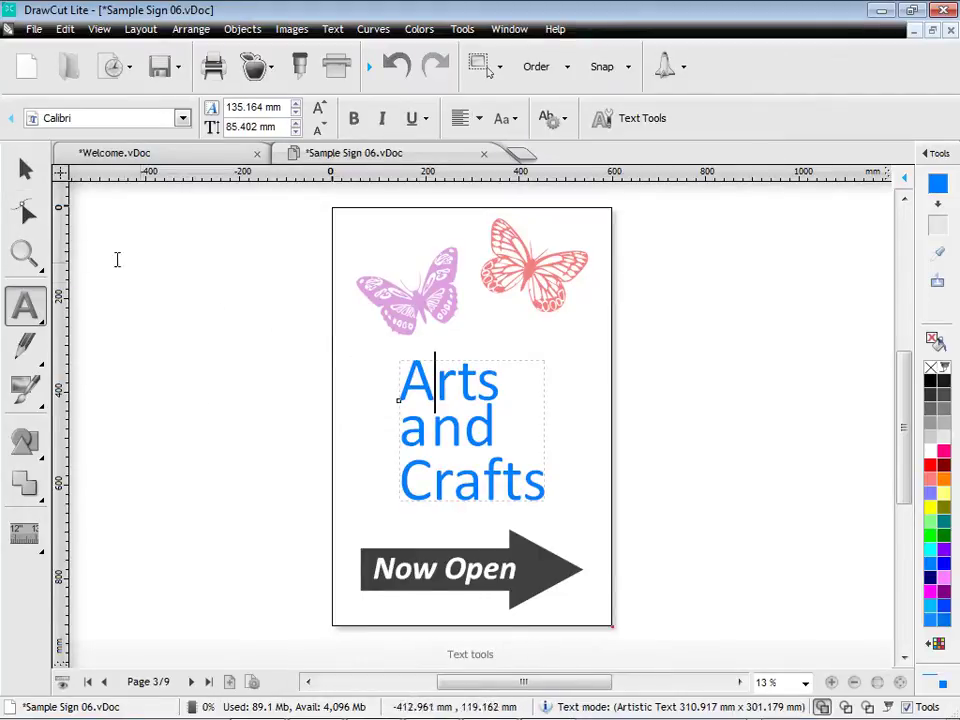
click(25, 253)
drag(376, 341, 580, 537)
Step: Node-edit the Arts and Crafts lines, adjusting line spacing and raising the Crafts line
click(25, 212)
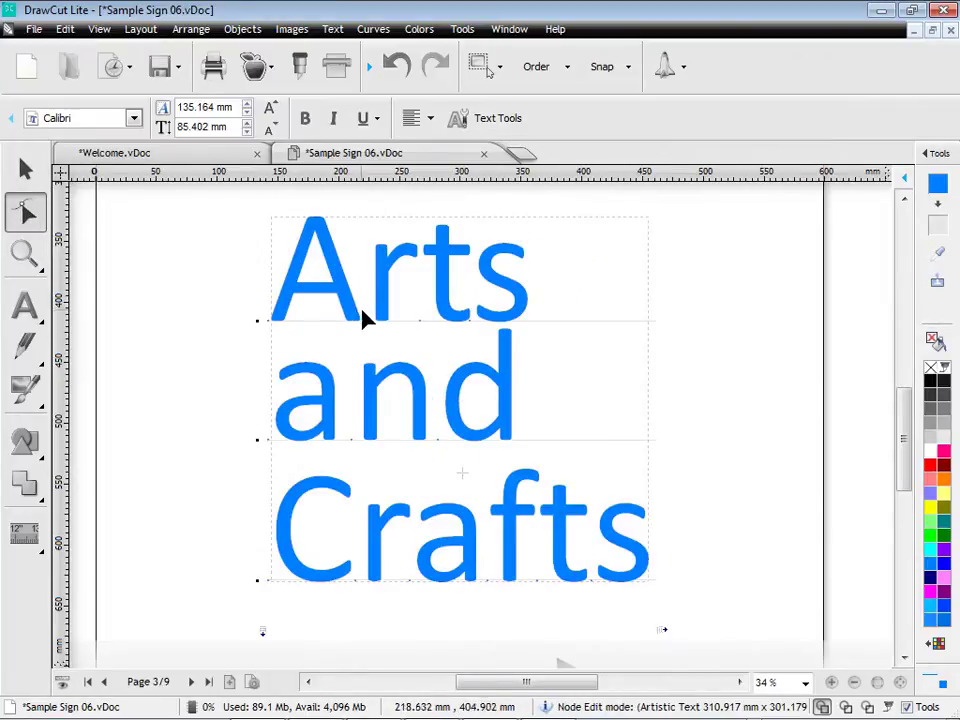
drag(375, 336, 360, 375)
drag(354, 446, 336, 453)
drag(264, 631, 263, 650)
drag(258, 598, 254, 575)
drag(258, 448, 279, 456)
Step: Centre-align the Arts and Crafts lines and nudge the text slightly left and down
click(877, 682)
click(30, 172)
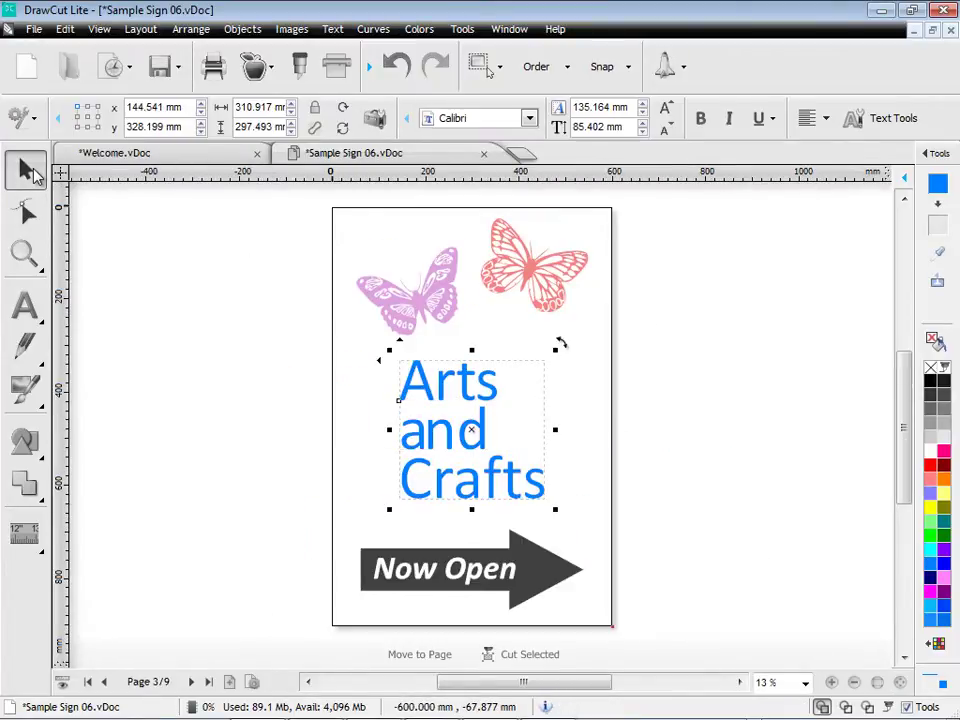
click(820, 122)
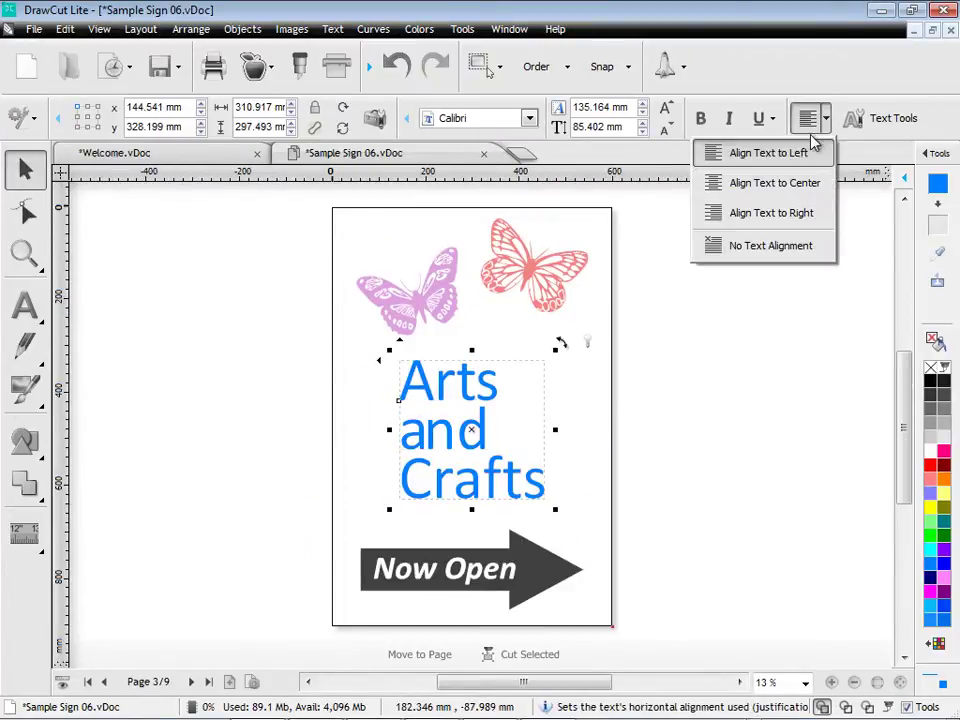
click(797, 186)
drag(469, 431, 461, 435)
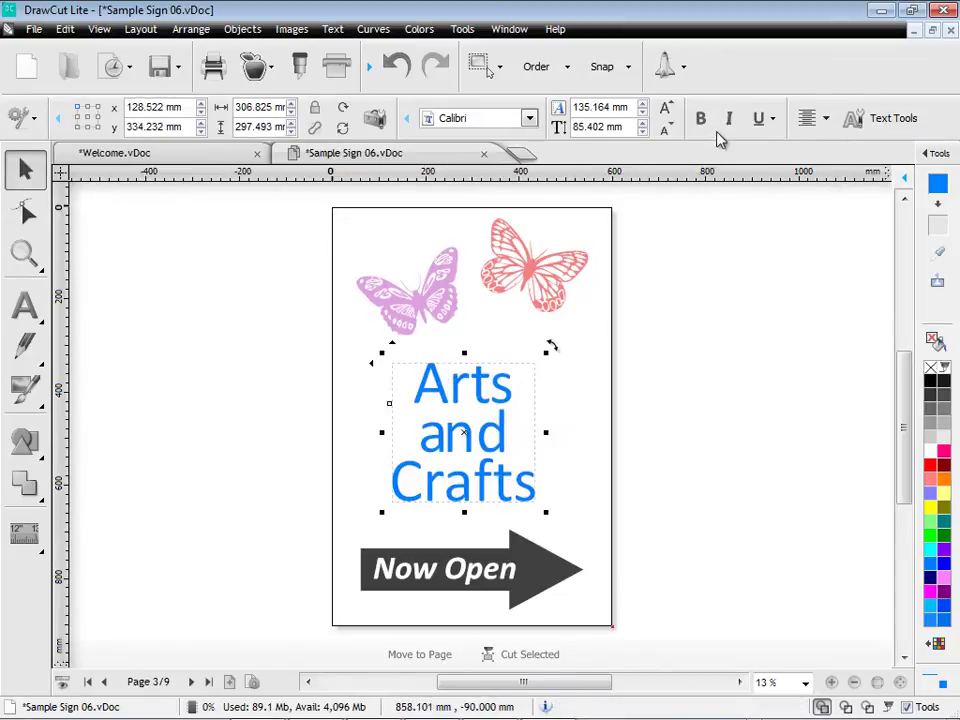
click(659, 450)
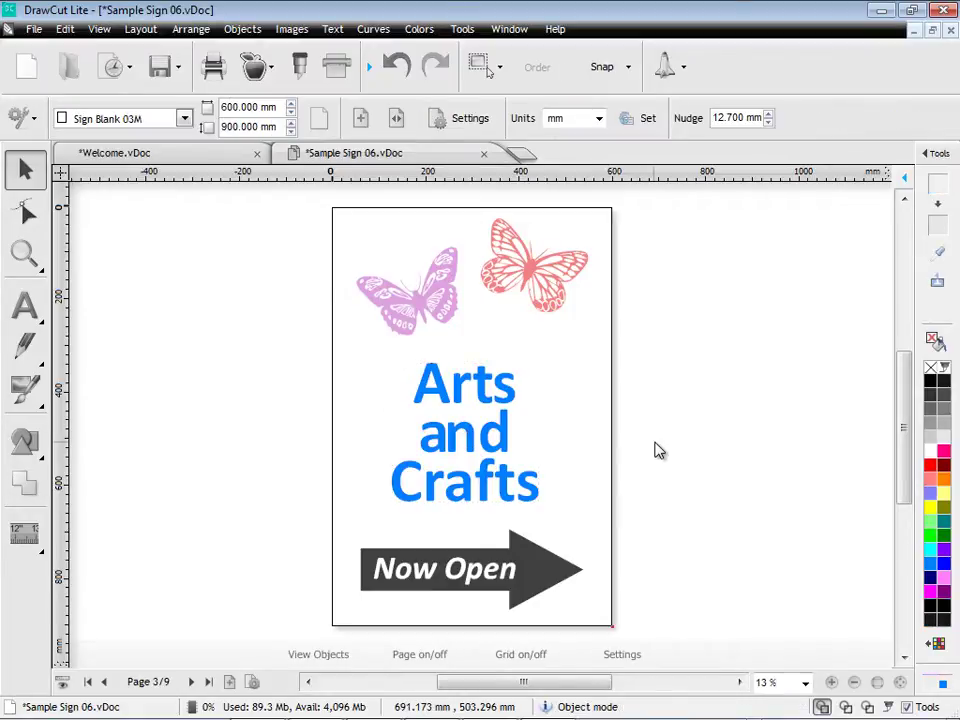
Step: Give the Now Open text the arrow's grey fill with Reverse Fill so it cuts out light
click(24, 252)
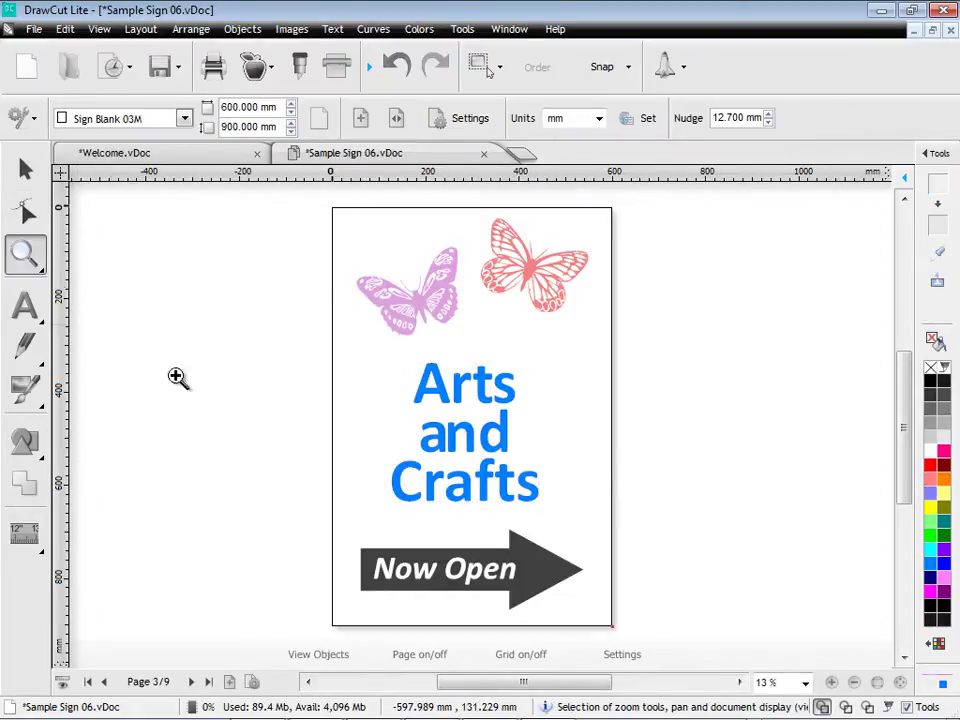
drag(314, 495, 652, 638)
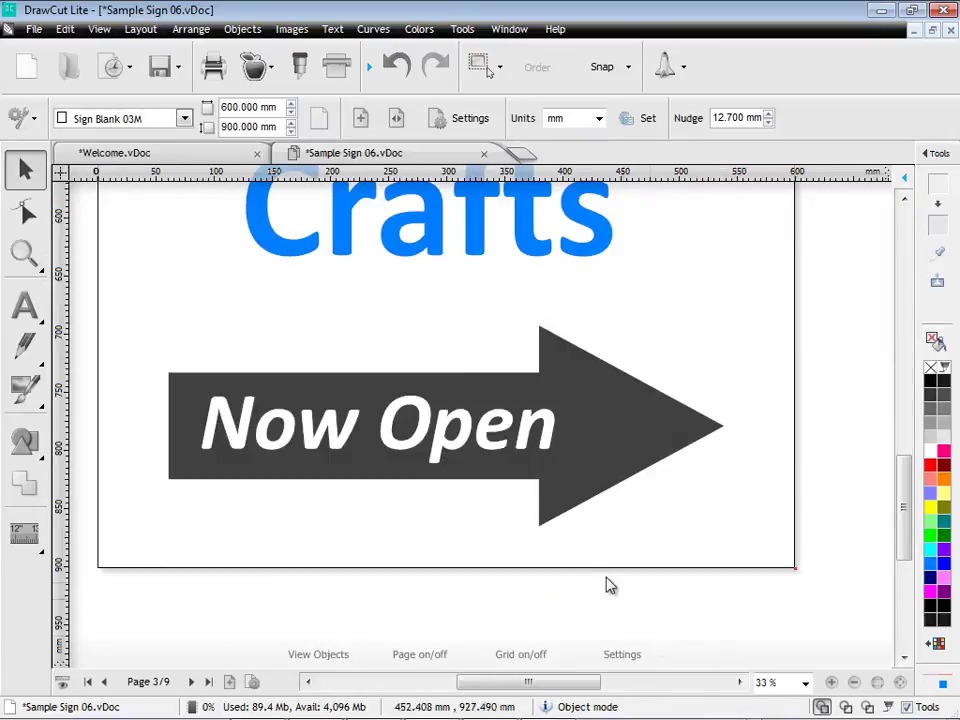
click(449, 447)
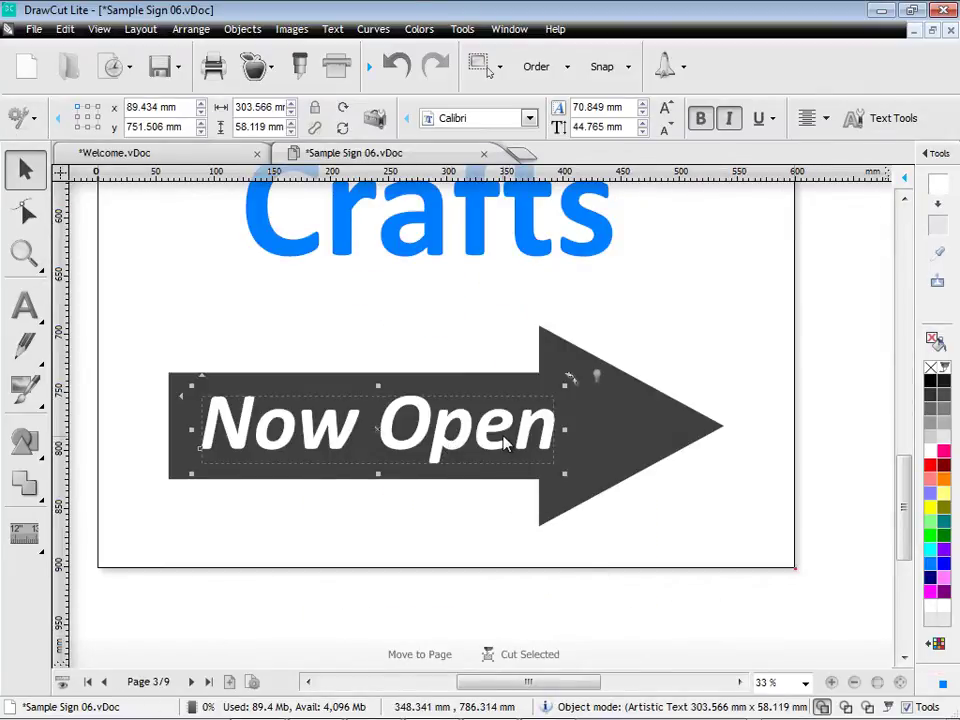
click(680, 424)
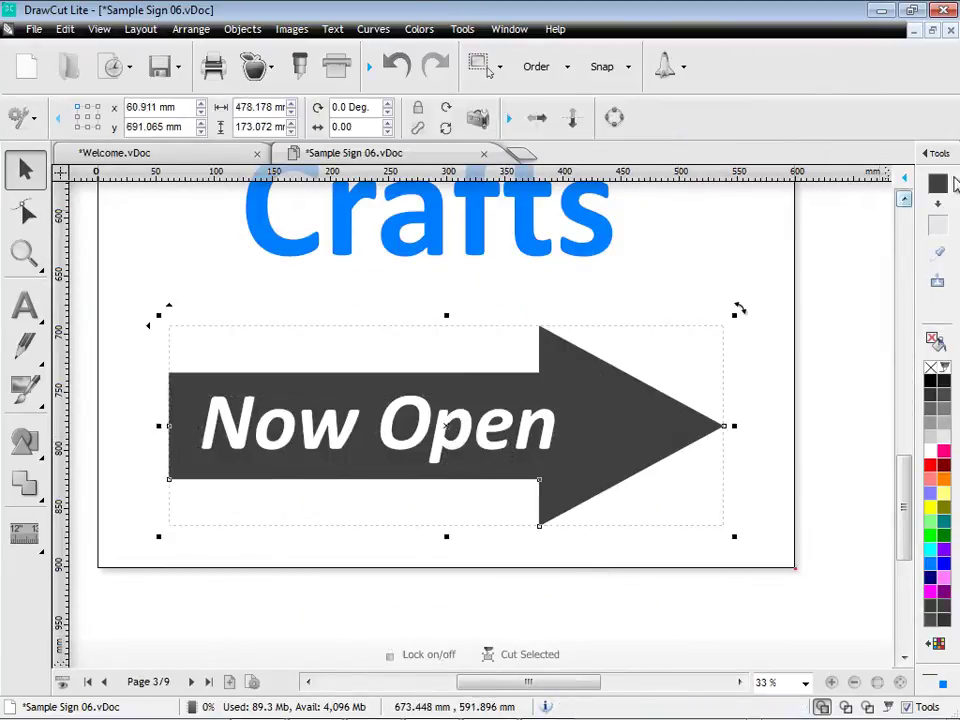
click(541, 427)
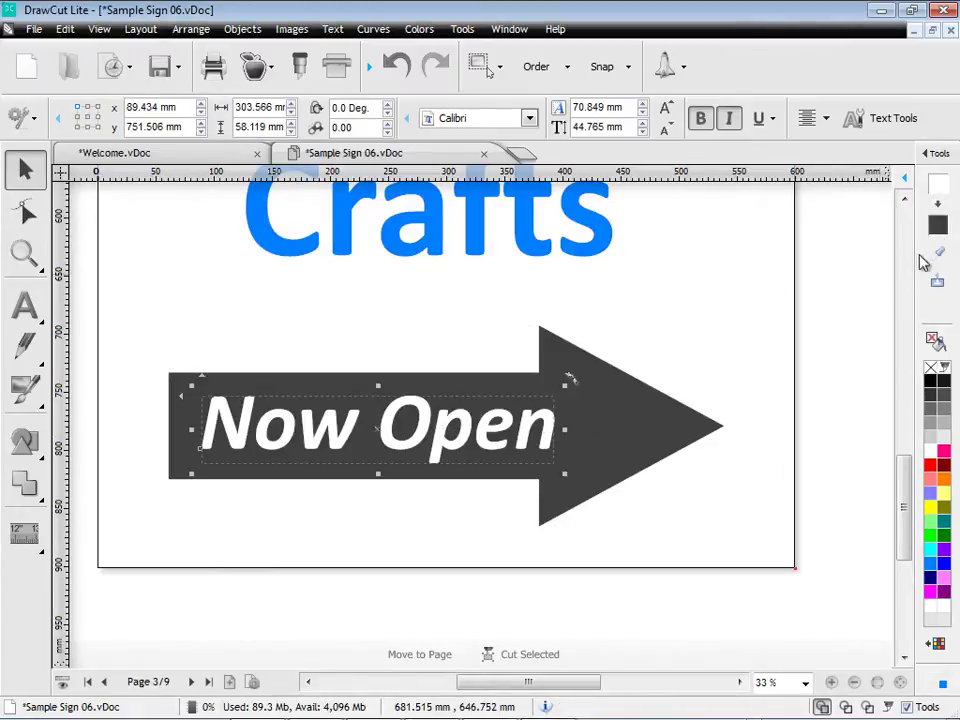
click(905, 258)
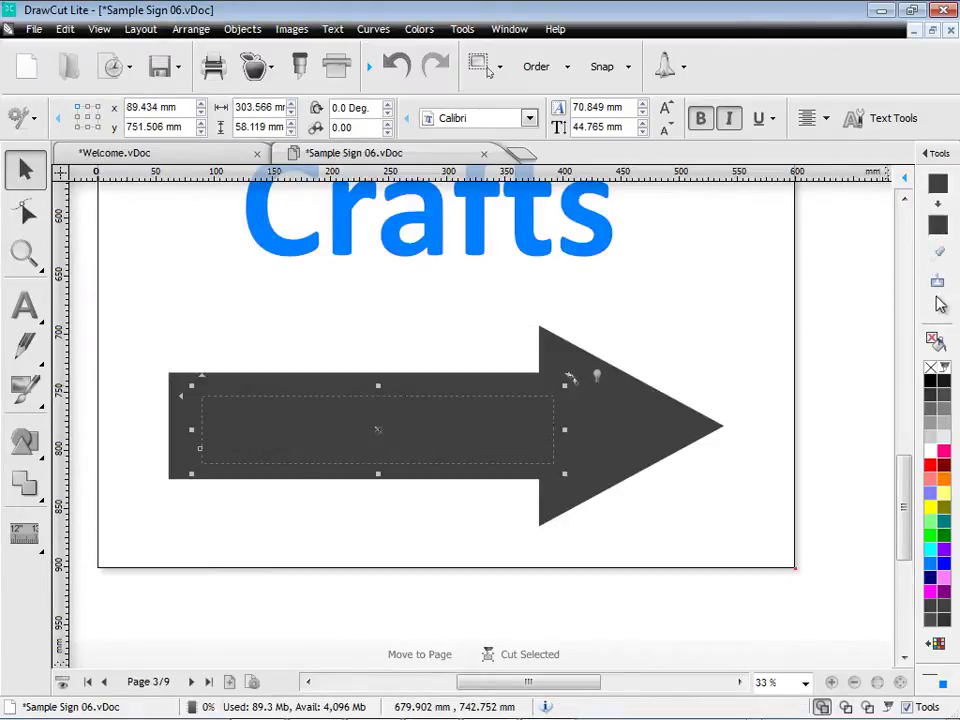
click(938, 281)
click(679, 392)
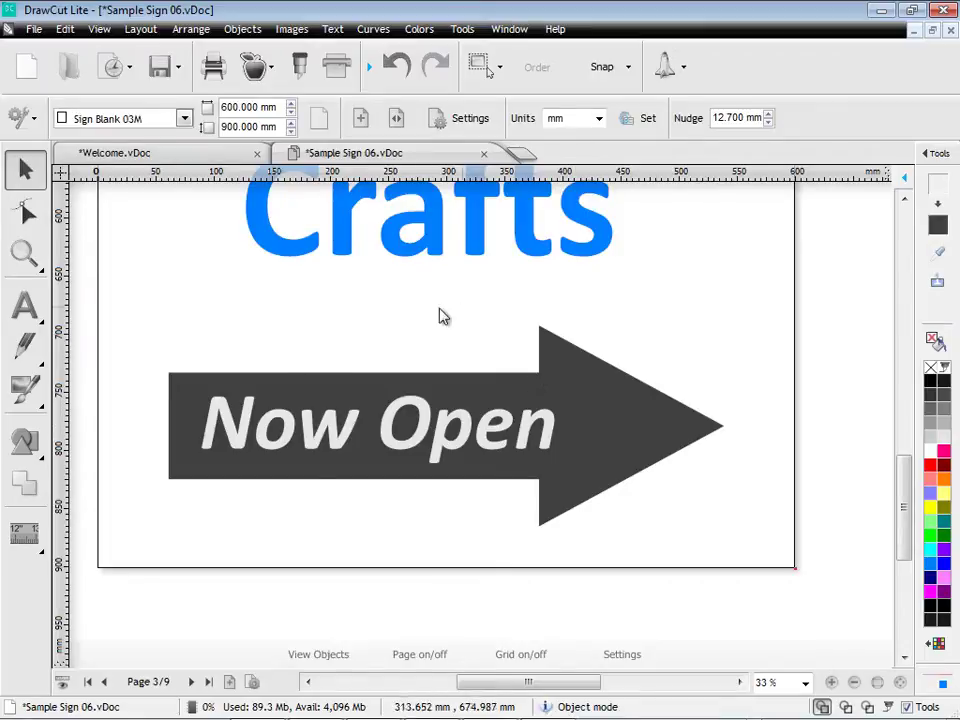
Step: Preview the arrow and Now Open text in the cutting setup, cancel, and zoom to page
drag(145, 290, 791, 579)
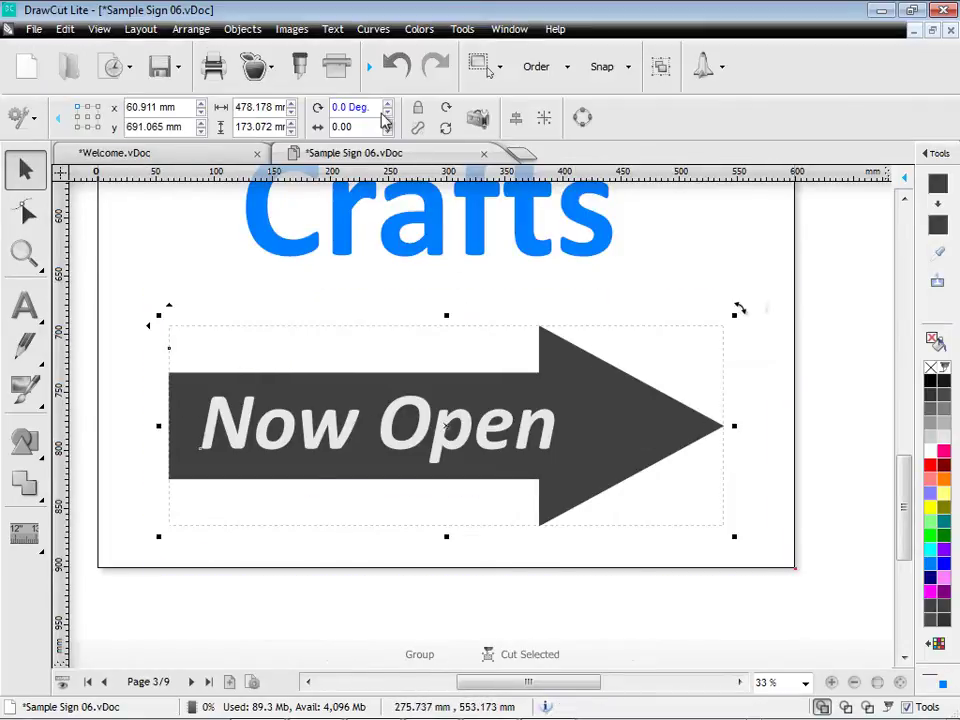
click(303, 67)
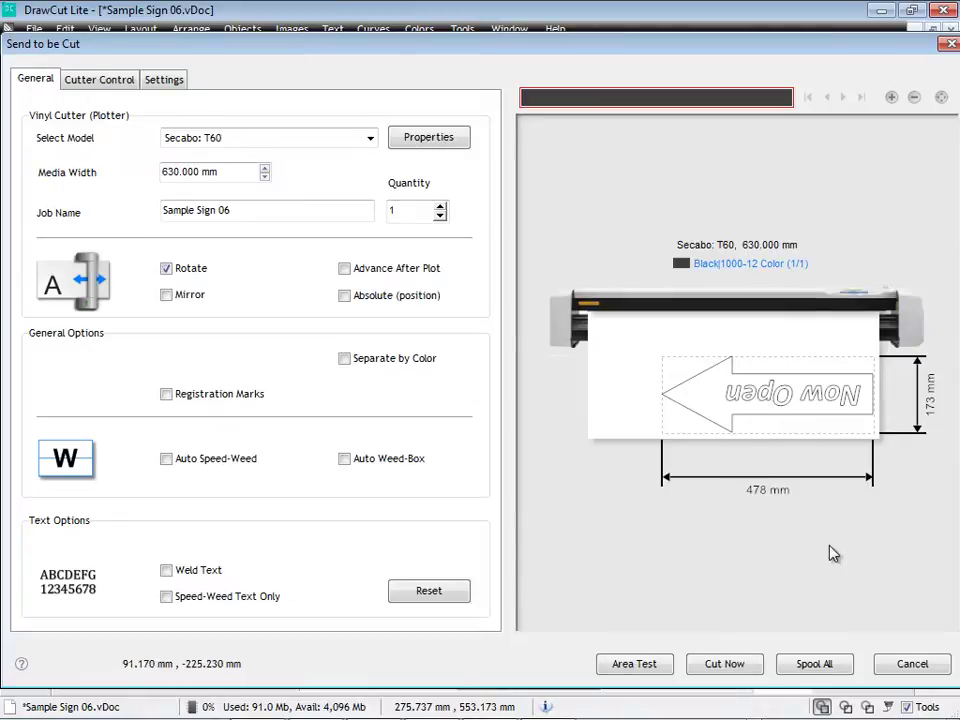
click(911, 665)
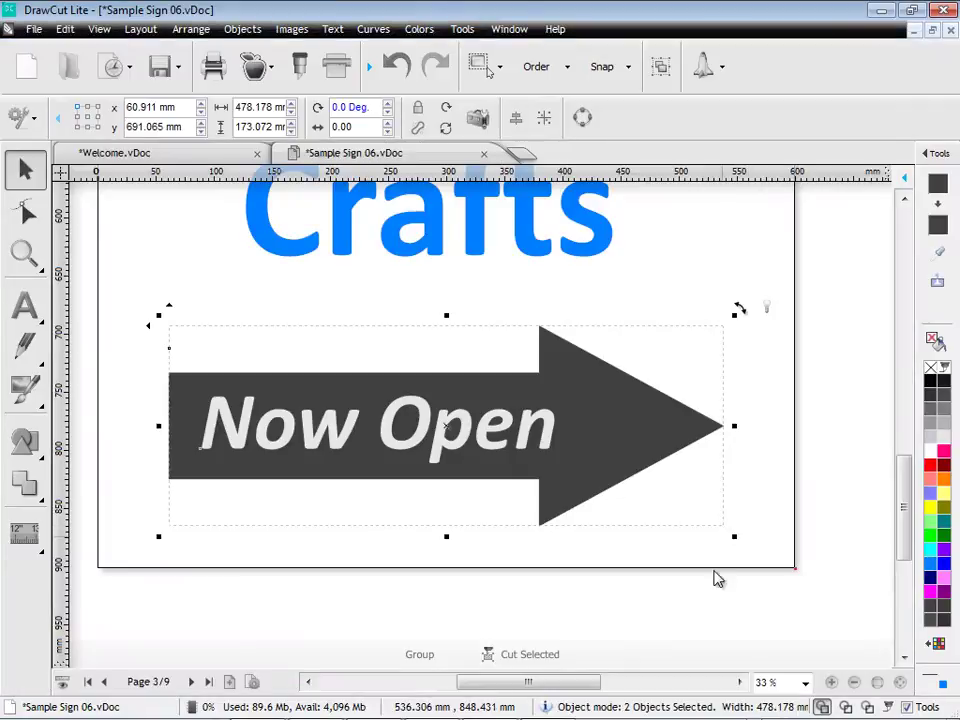
click(877, 682)
click(797, 568)
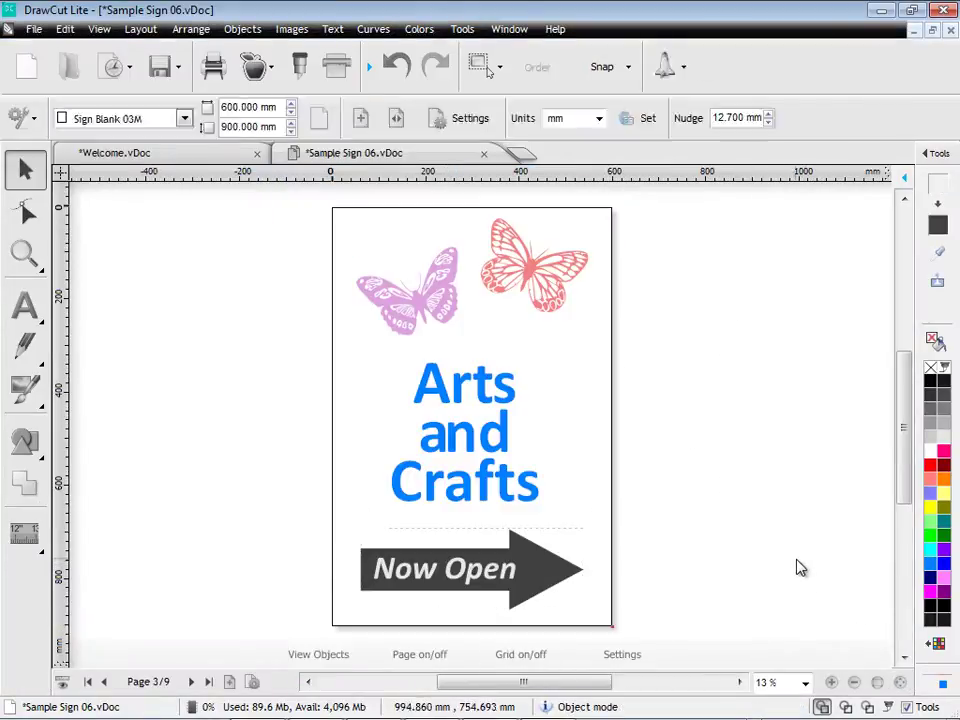
Step: On page 4, drag the kangaroo's back nodes in wireframe view to reshape its back curve
click(191, 681)
click(632, 417)
click(845, 707)
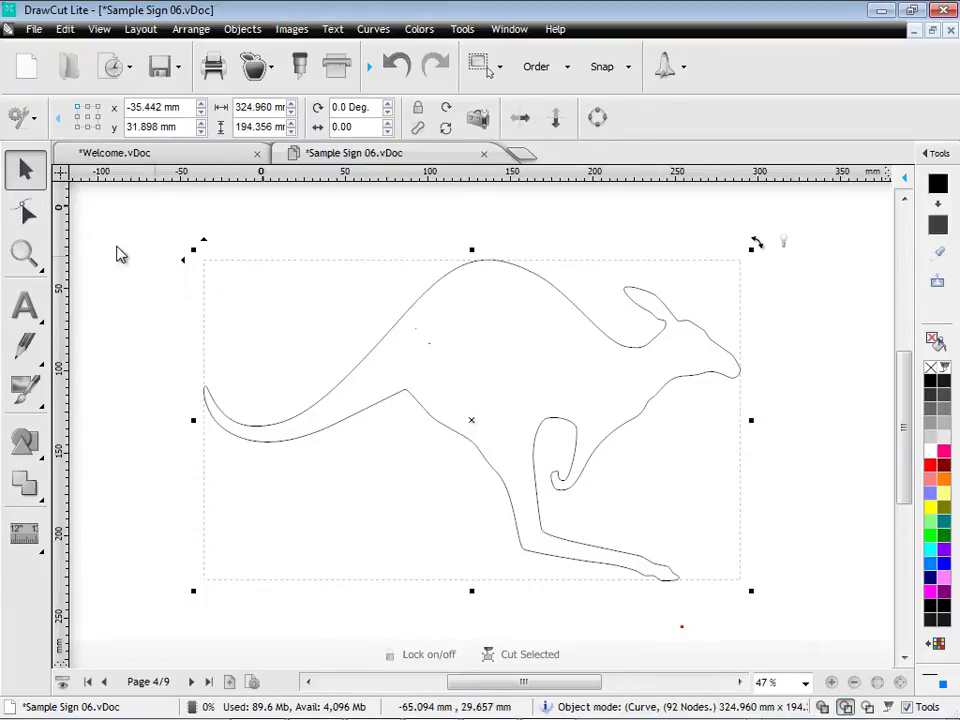
click(25, 212)
drag(474, 249, 440, 246)
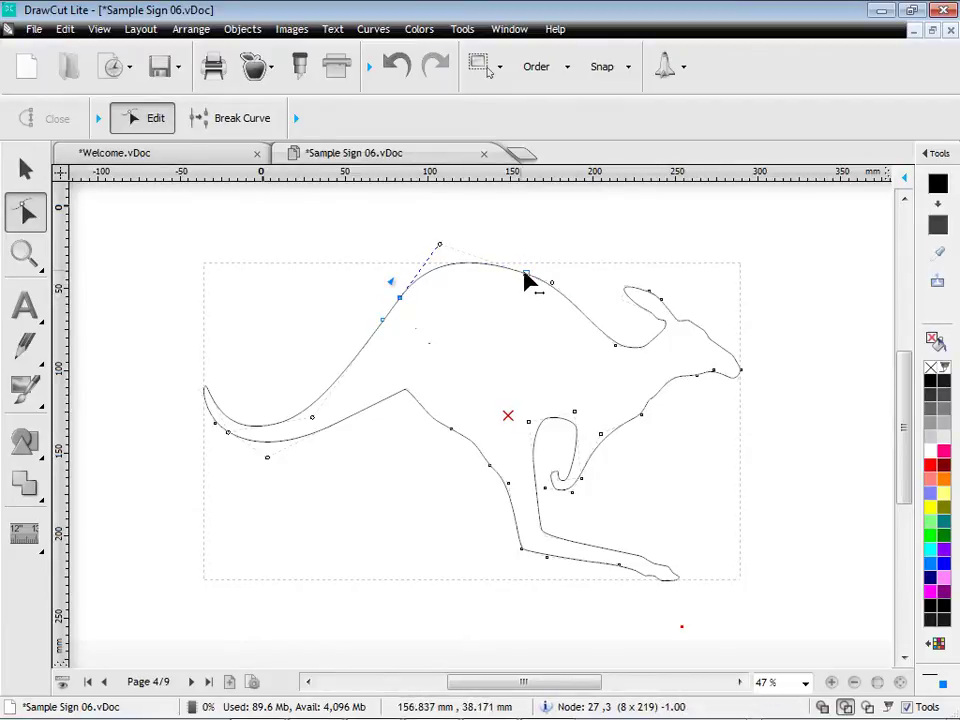
drag(448, 253, 465, 240)
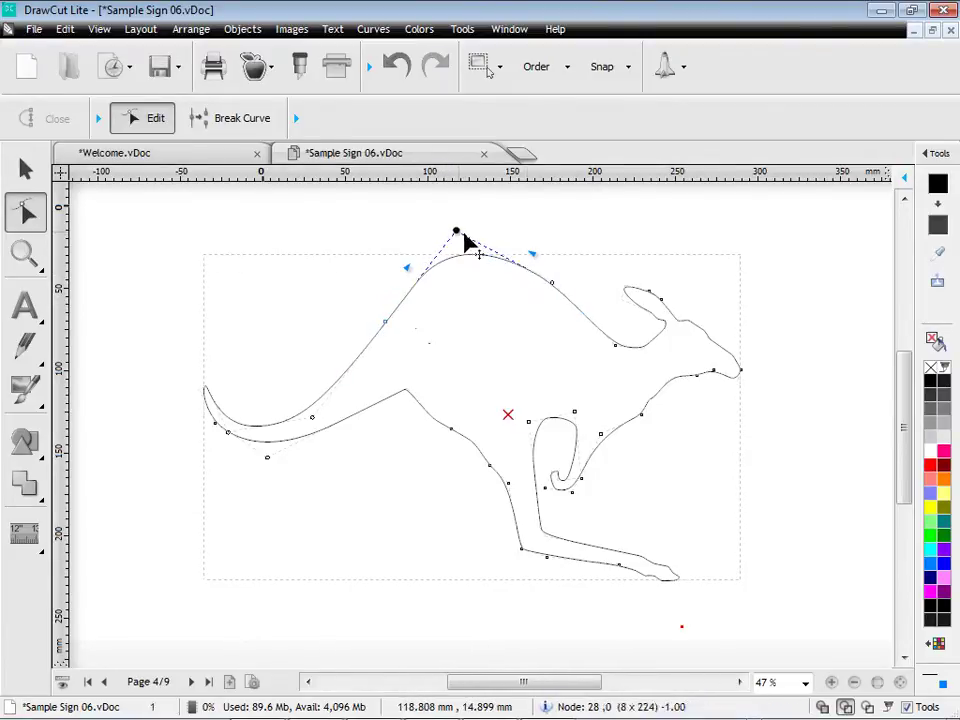
drag(545, 277, 557, 297)
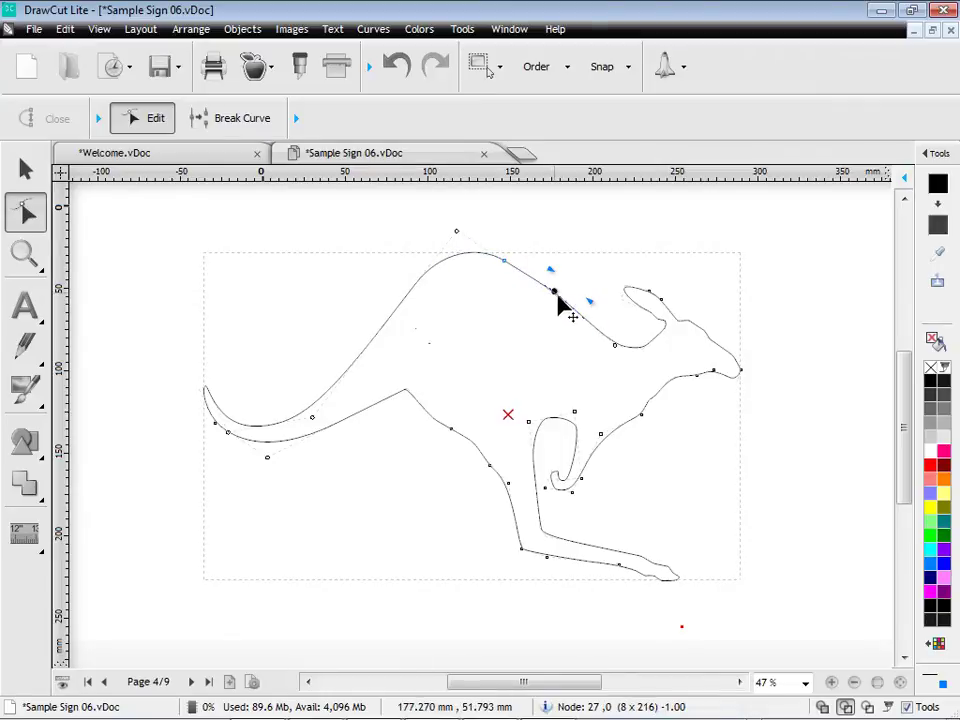
click(822, 706)
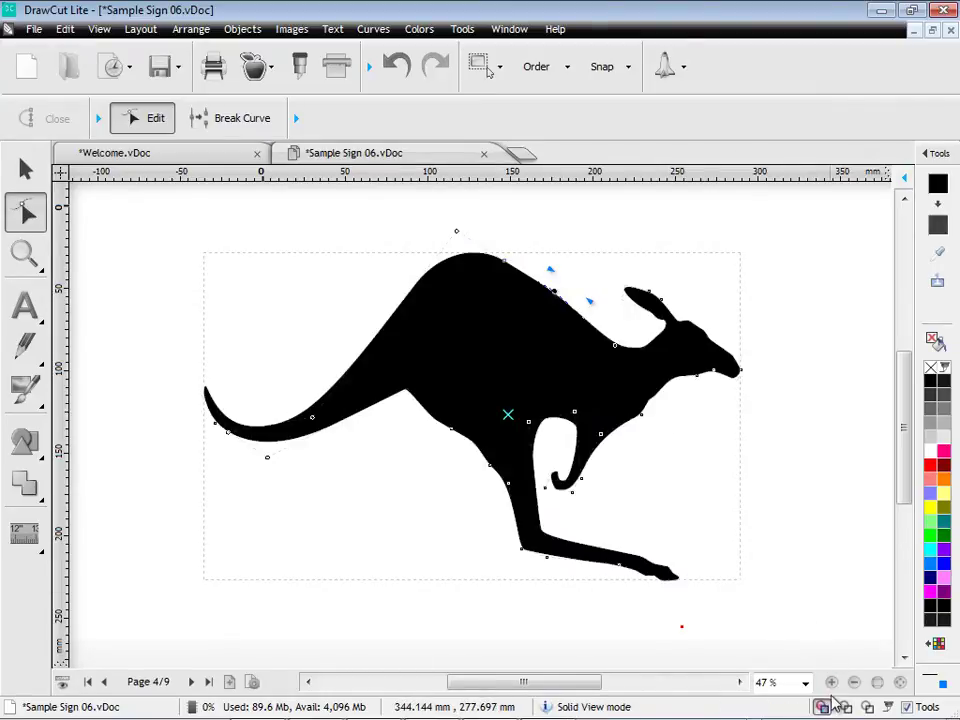
Step: Sketch a freehand loop shape and move it to the upper left of the page
click(25, 343)
click(141, 362)
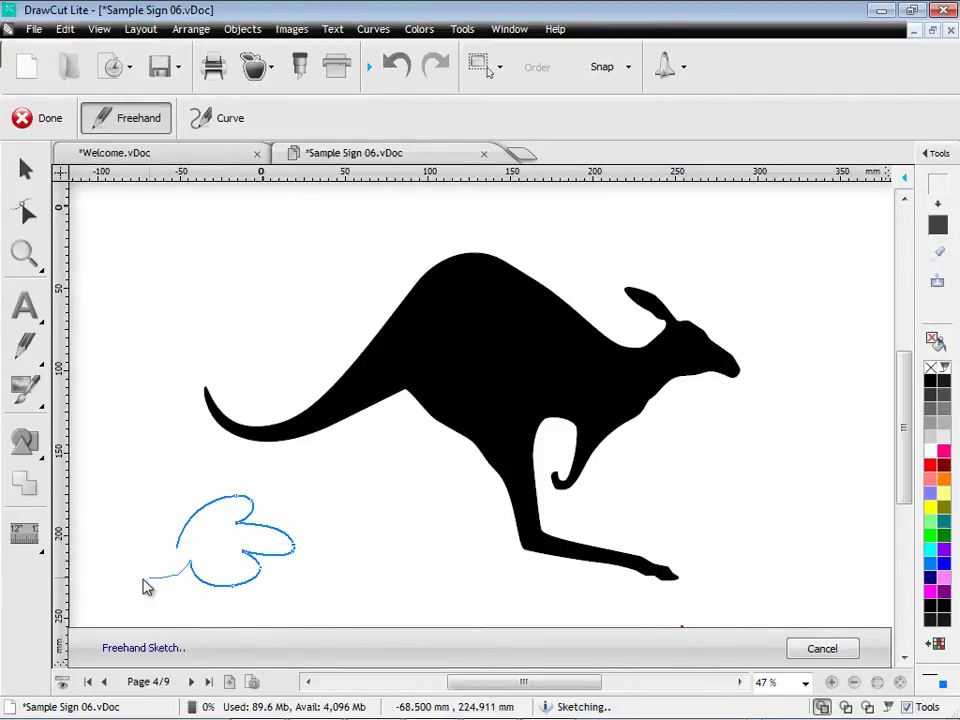
drag(147, 589, 152, 590)
drag(228, 560, 214, 270)
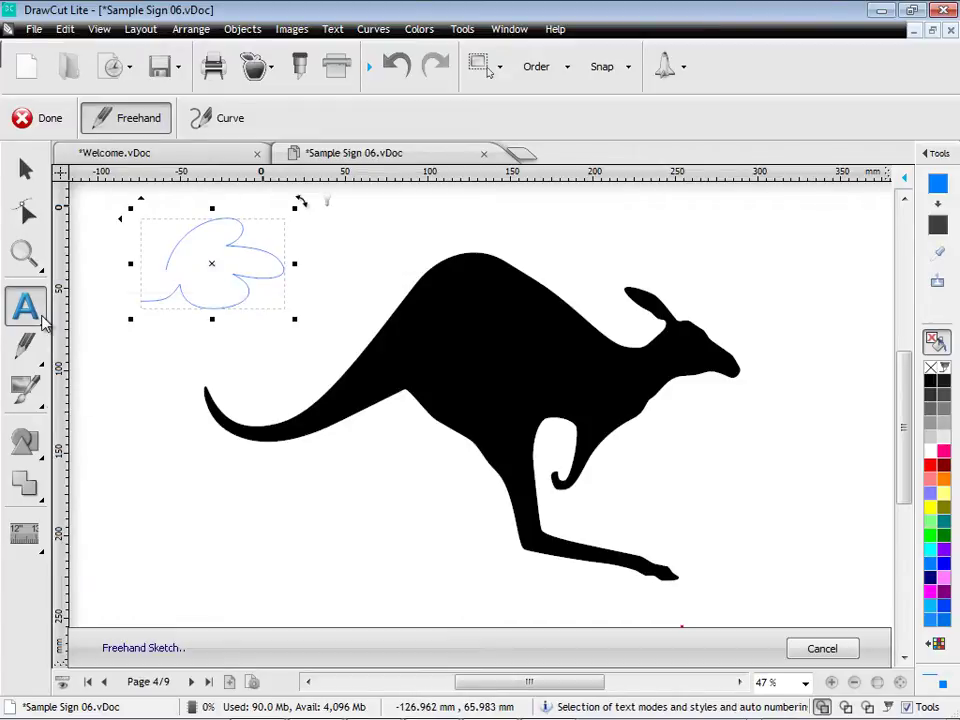
Step: Draw a five-point Curve (Path) below the kangaroo's tail, reshape two points, and finish it
click(33, 345)
click(123, 392)
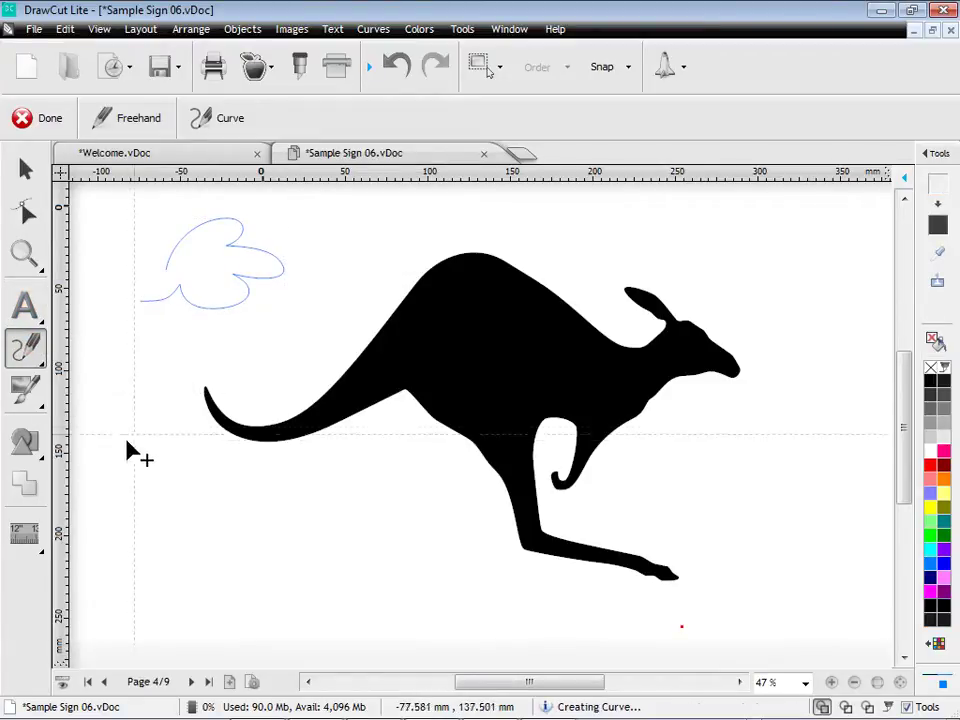
click(103, 447)
click(186, 332)
click(234, 507)
click(338, 540)
click(414, 490)
drag(352, 535, 312, 566)
drag(231, 513, 193, 505)
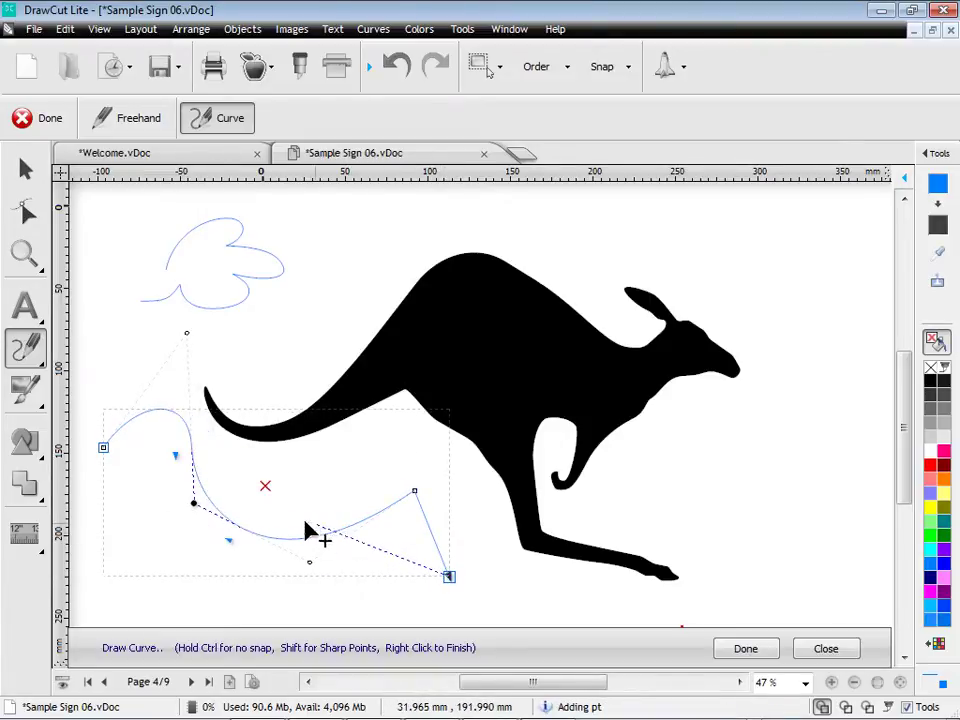
click(745, 648)
click(525, 615)
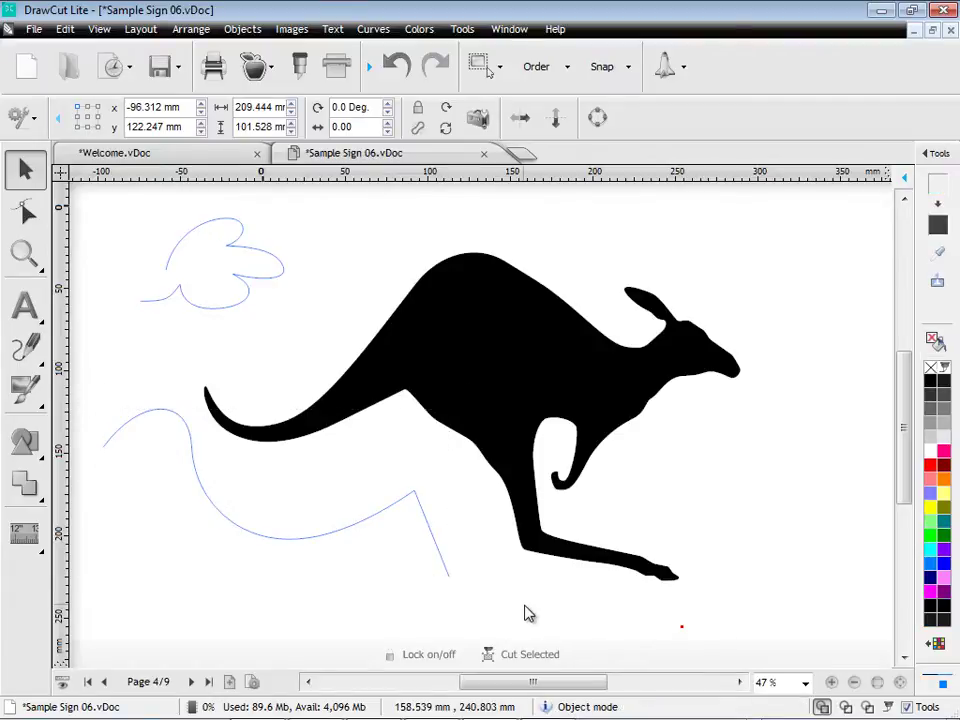
Step: Insert one new page after the current page via Layout > Insert Page(s) Here
click(141, 29)
click(195, 131)
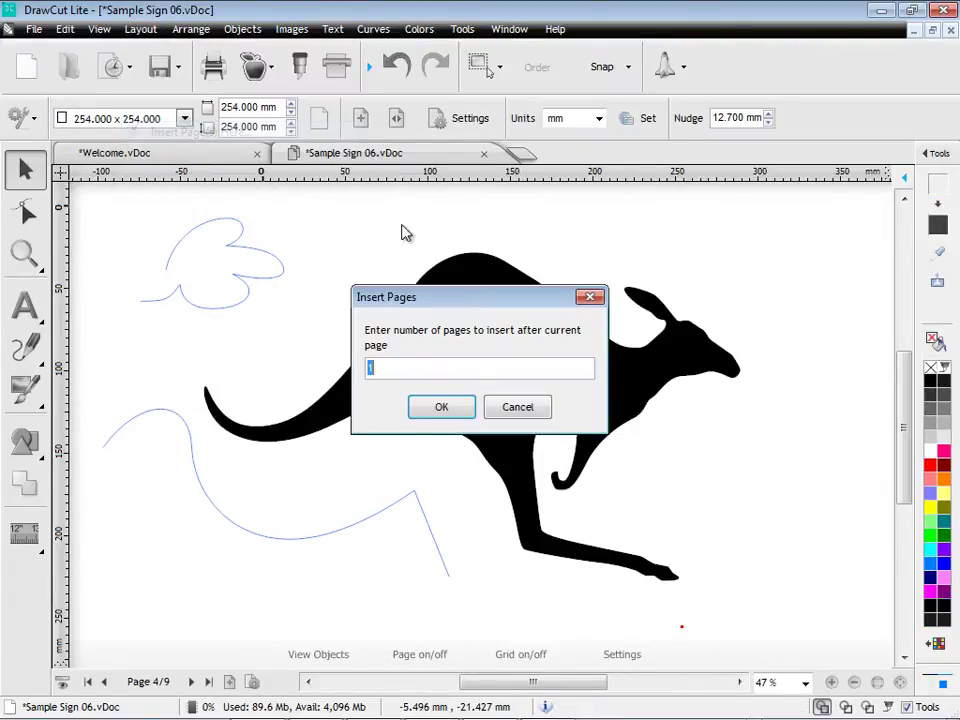
click(441, 407)
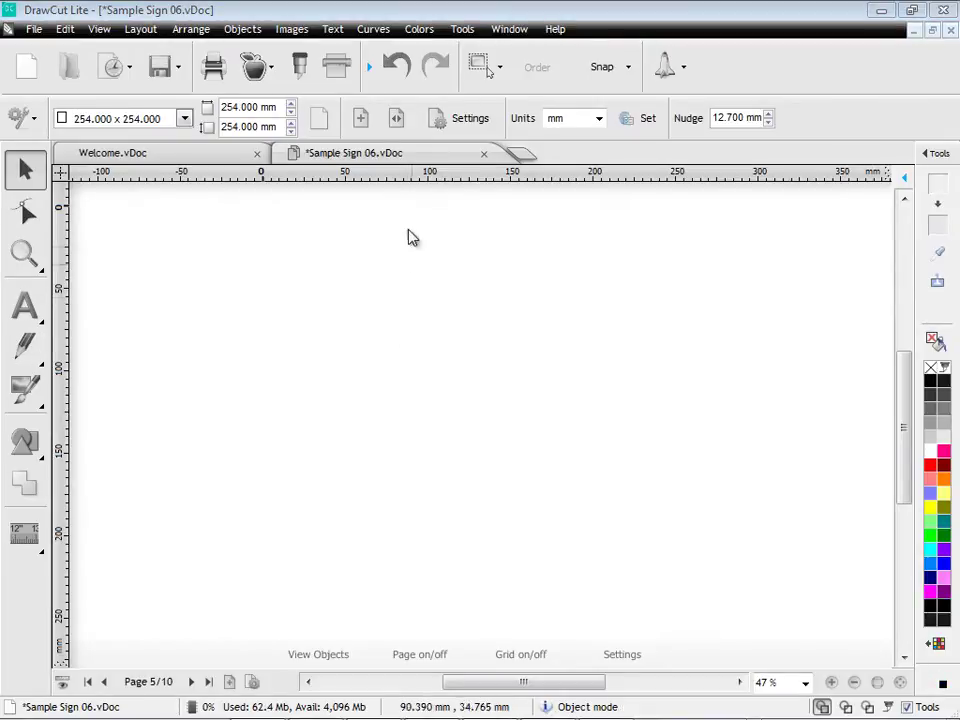
Step: Import apples.jpg and place it on the new page, lower down
click(296, 30)
click(317, 55)
double_click(422, 266)
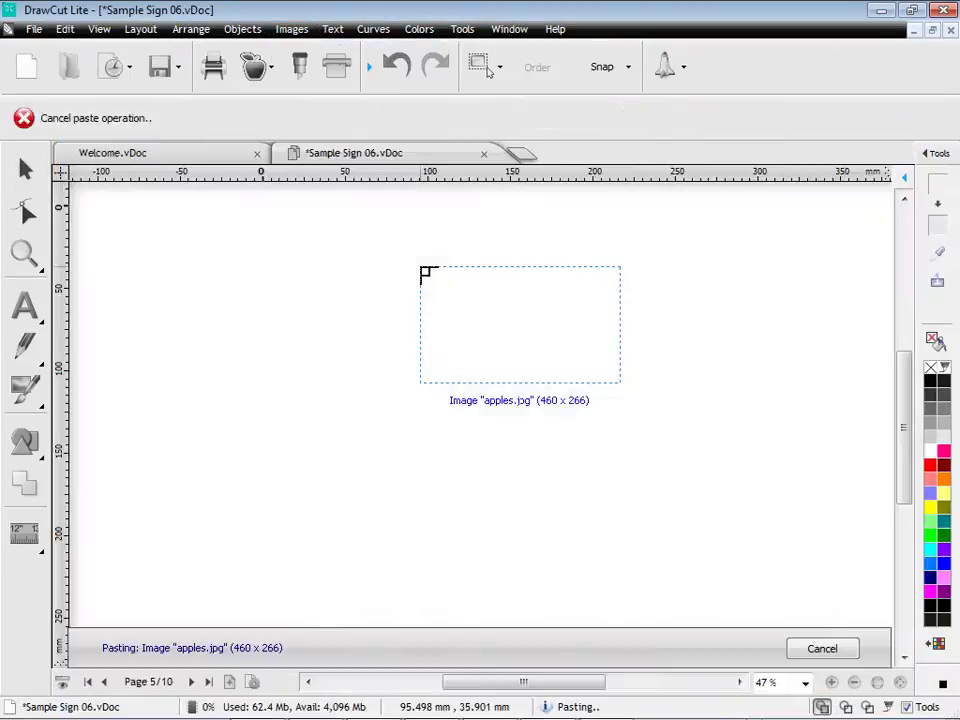
drag(231, 228, 662, 476)
drag(546, 317, 543, 394)
click(797, 413)
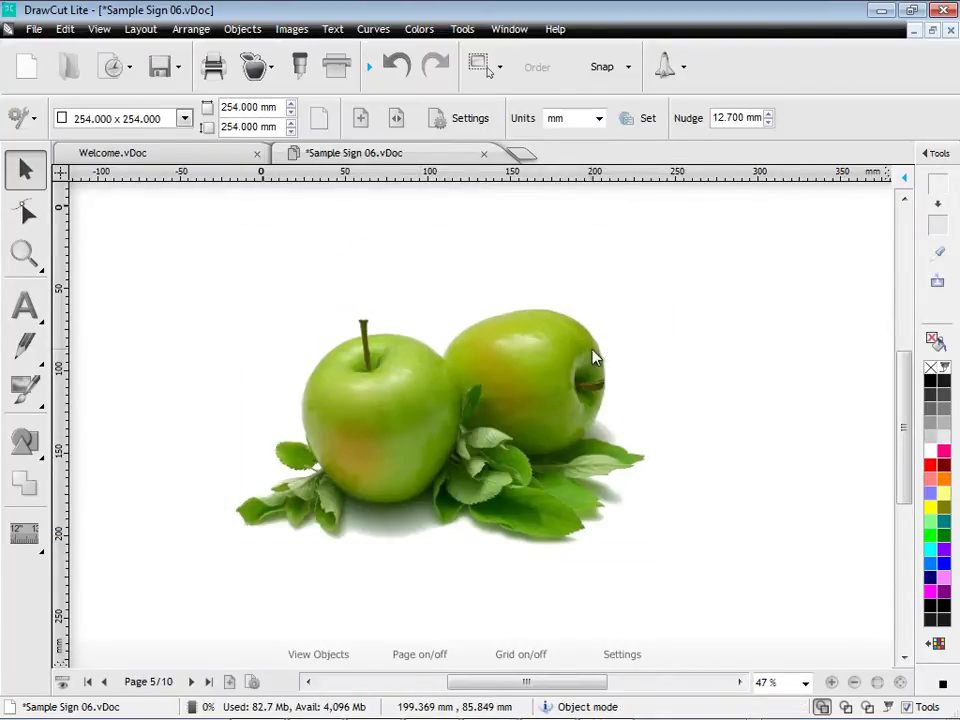
Step: Open Shapes_01.vDoc from recent documents and draw a circle beside the title
click(113, 68)
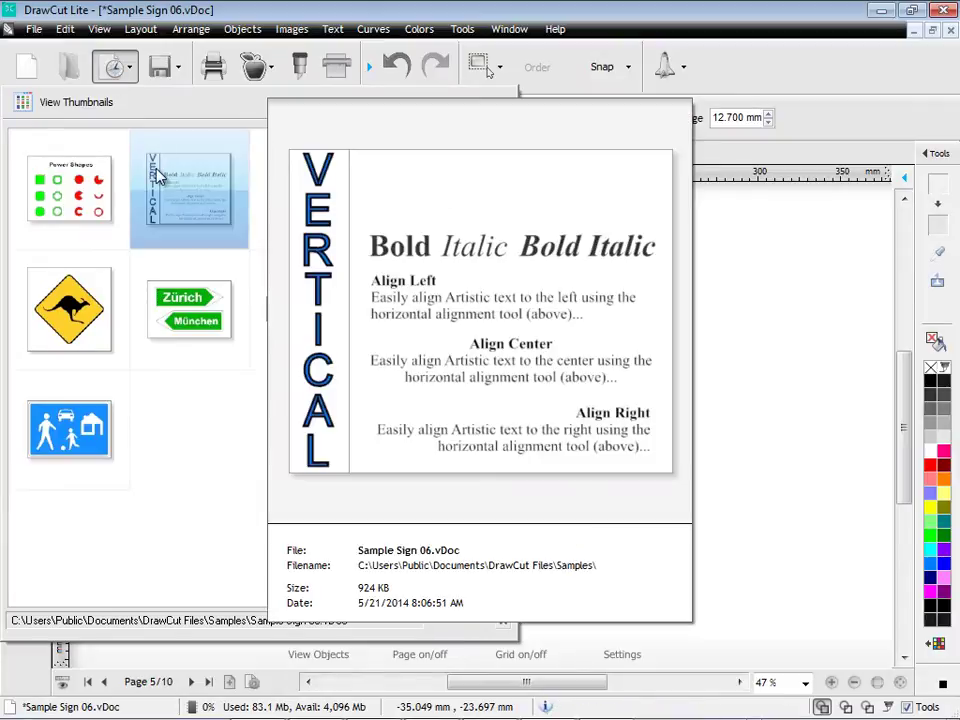
click(92, 187)
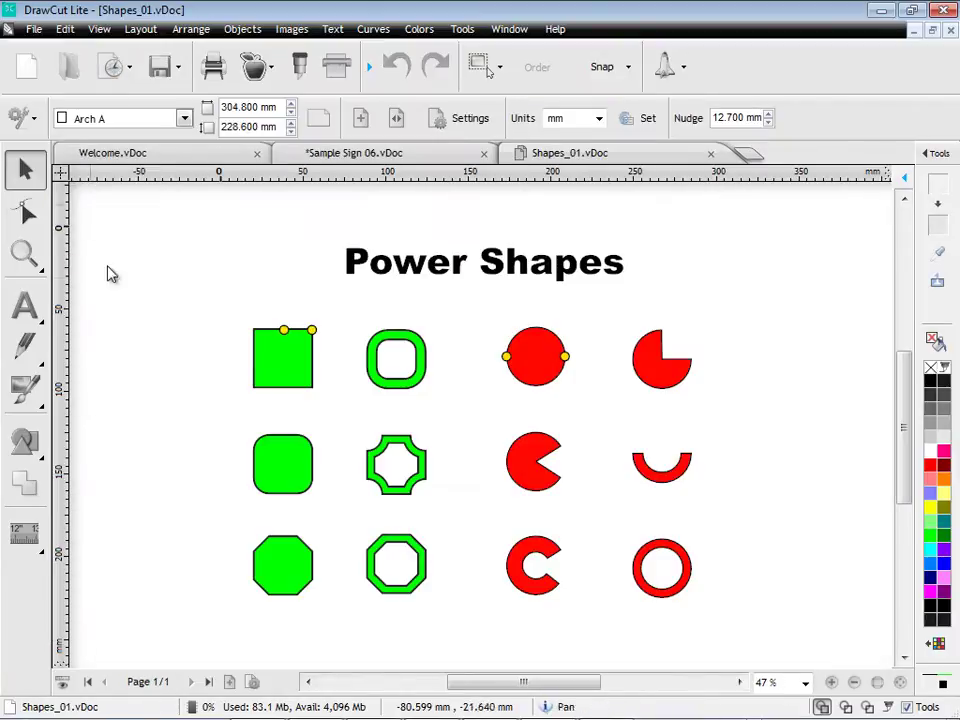
click(23, 443)
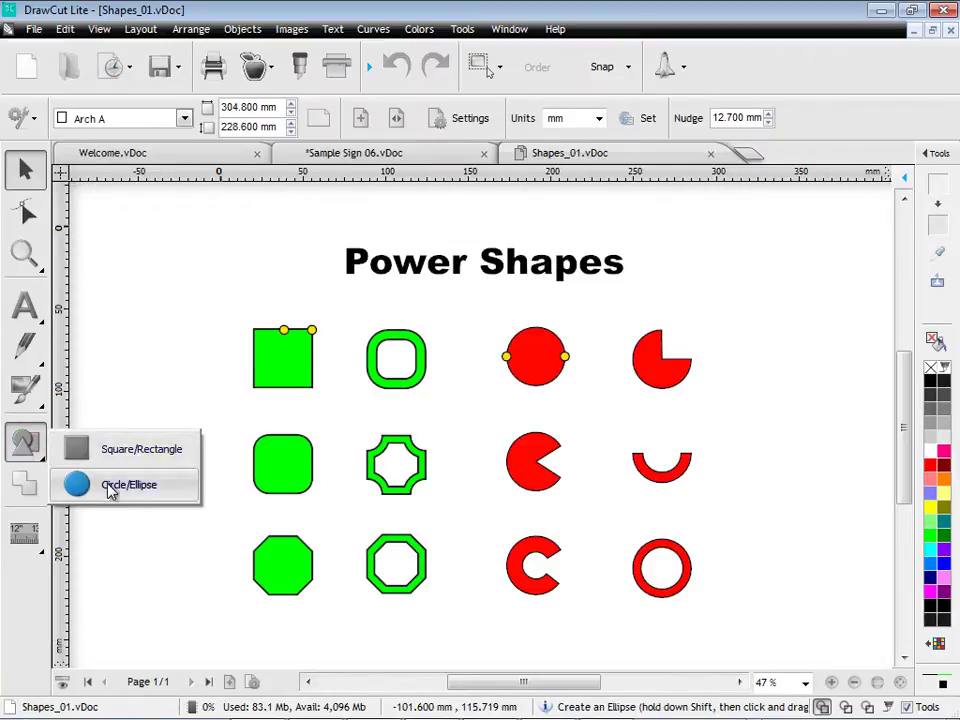
click(133, 485)
drag(456, 298, 705, 268)
Step: With Node Edit, round the green square into a ring, enlarge inner corners, and make the pac-man a half-disc
click(25, 212)
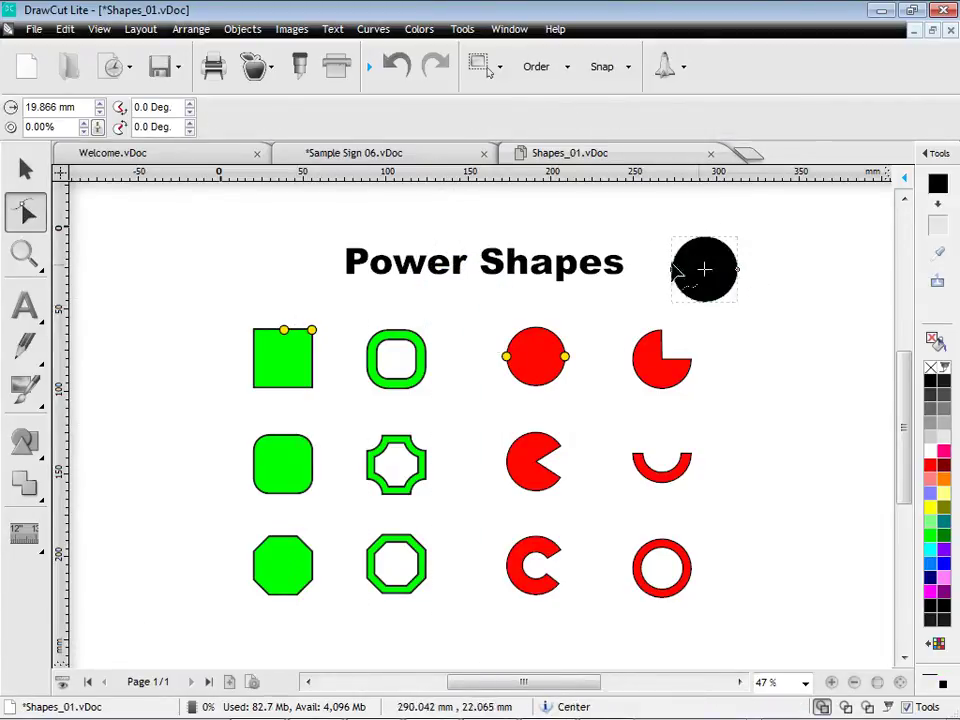
click(286, 447)
drag(286, 447, 315, 460)
click(399, 463)
drag(400, 458, 446, 467)
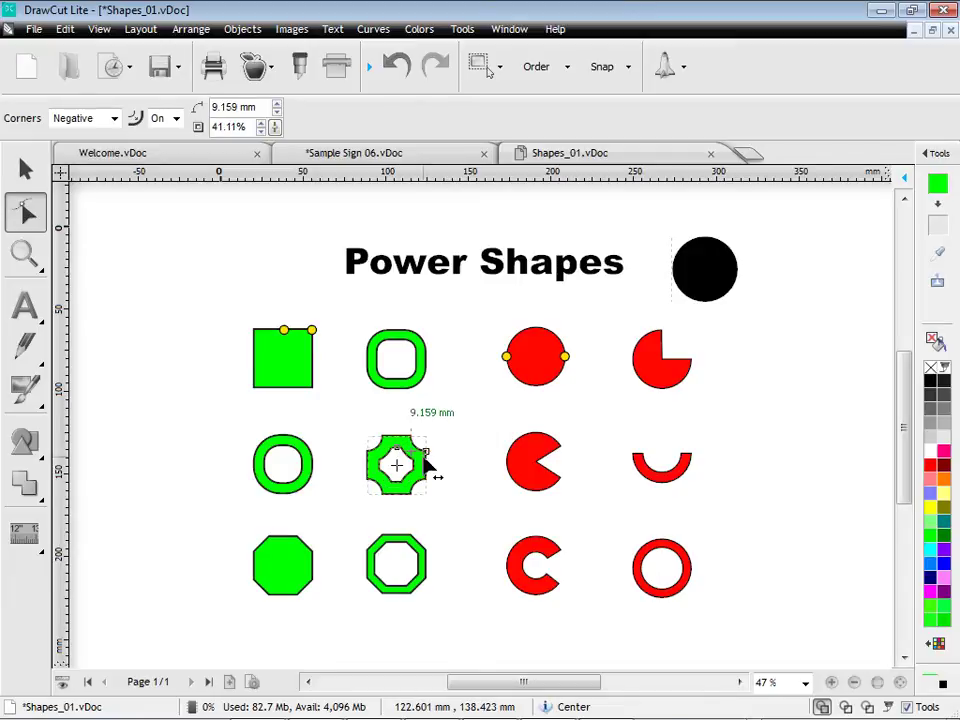
click(516, 456)
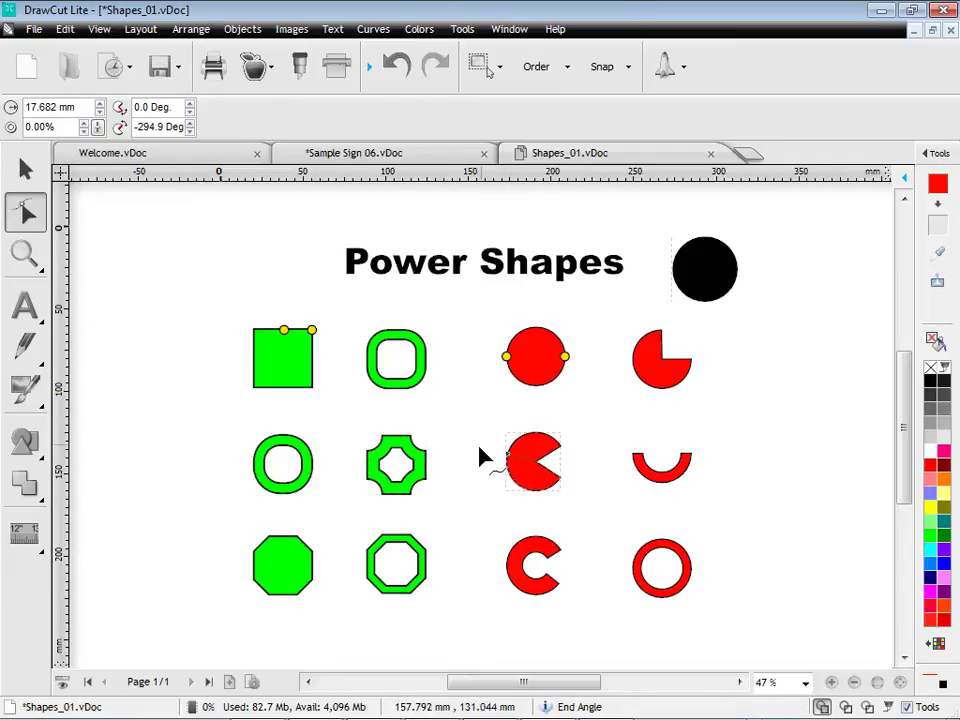
drag(508, 458, 576, 470)
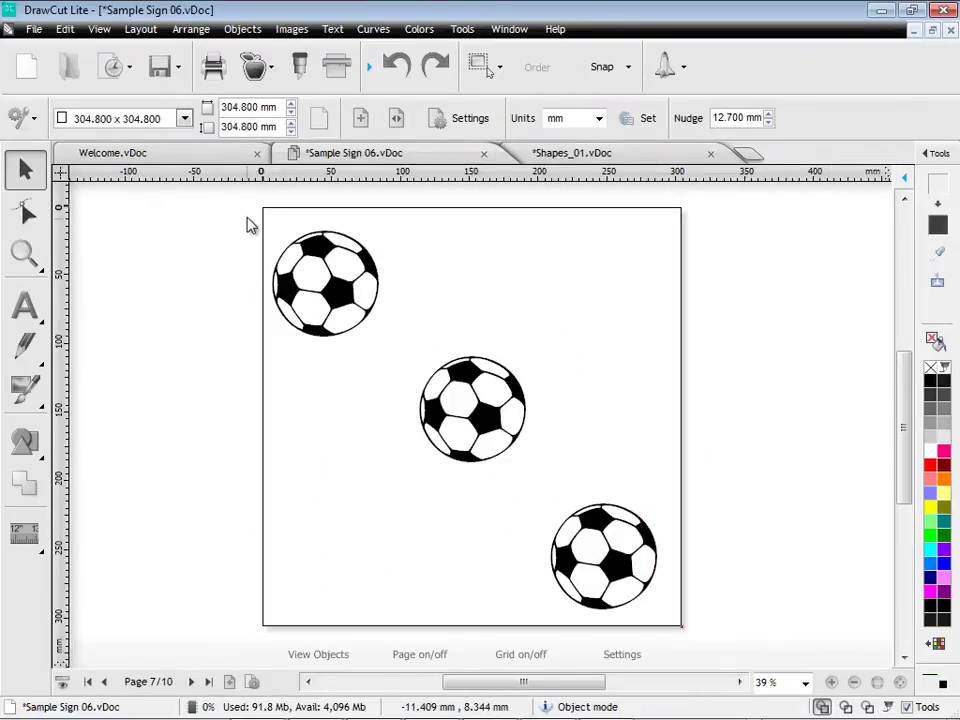
Step: Select the three soccer balls and filter the Object Manager to Current Page objects
drag(250, 225, 712, 634)
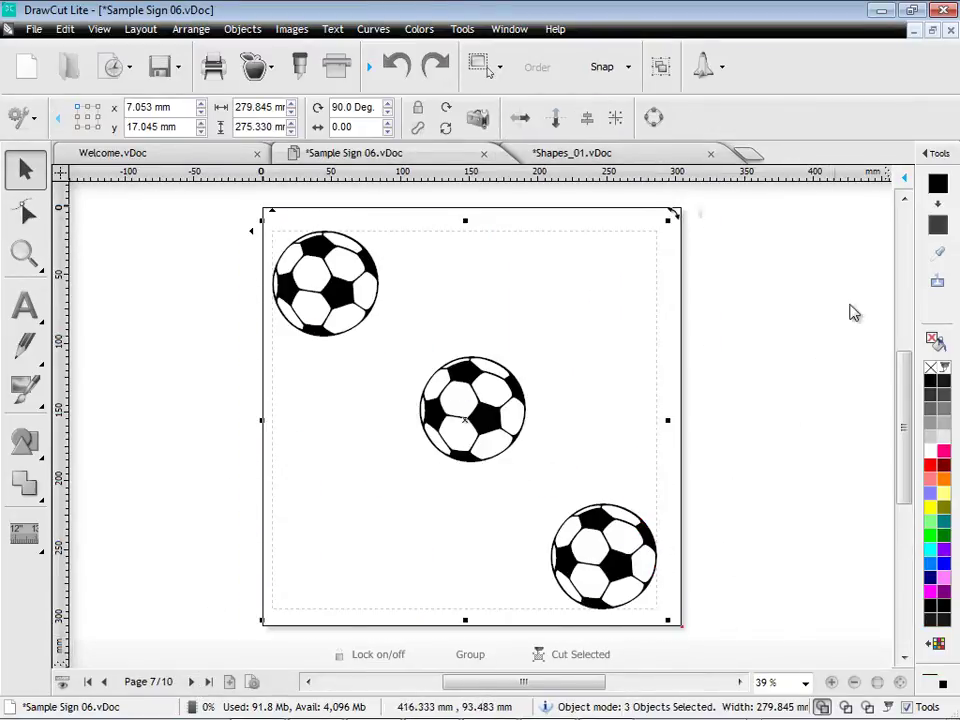
click(940, 154)
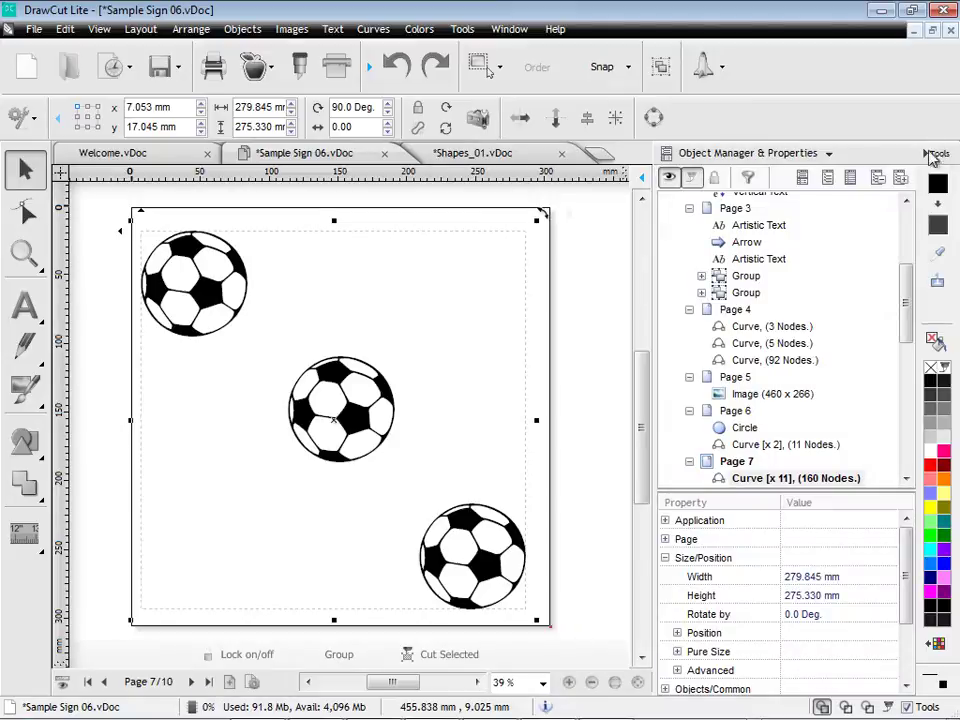
drag(913, 277, 913, 343)
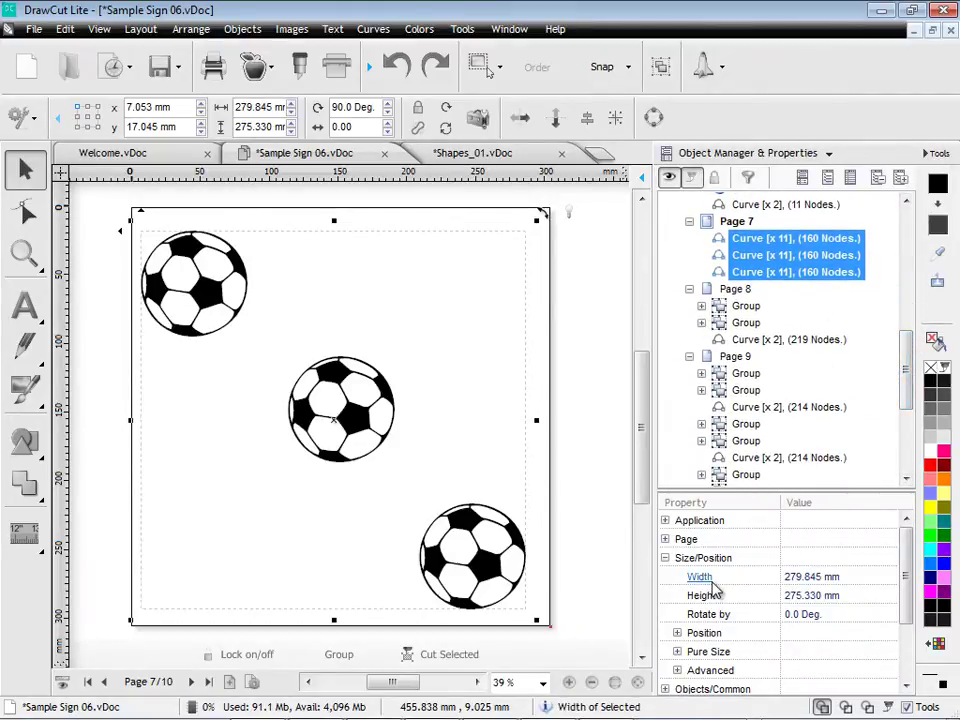
drag(905, 550, 905, 605)
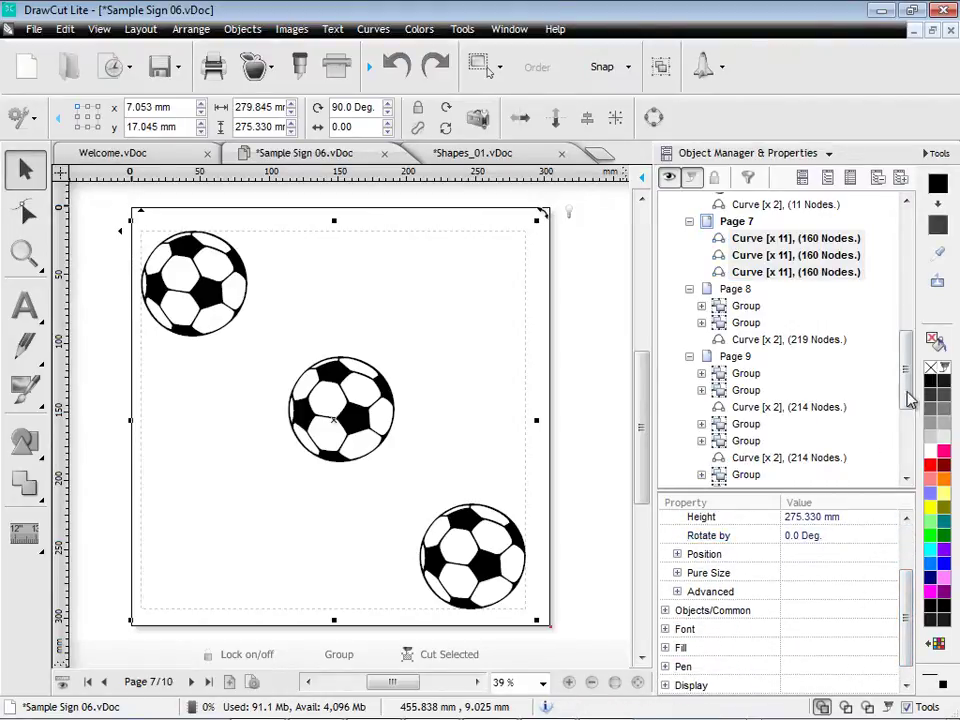
drag(911, 400, 909, 354)
click(748, 178)
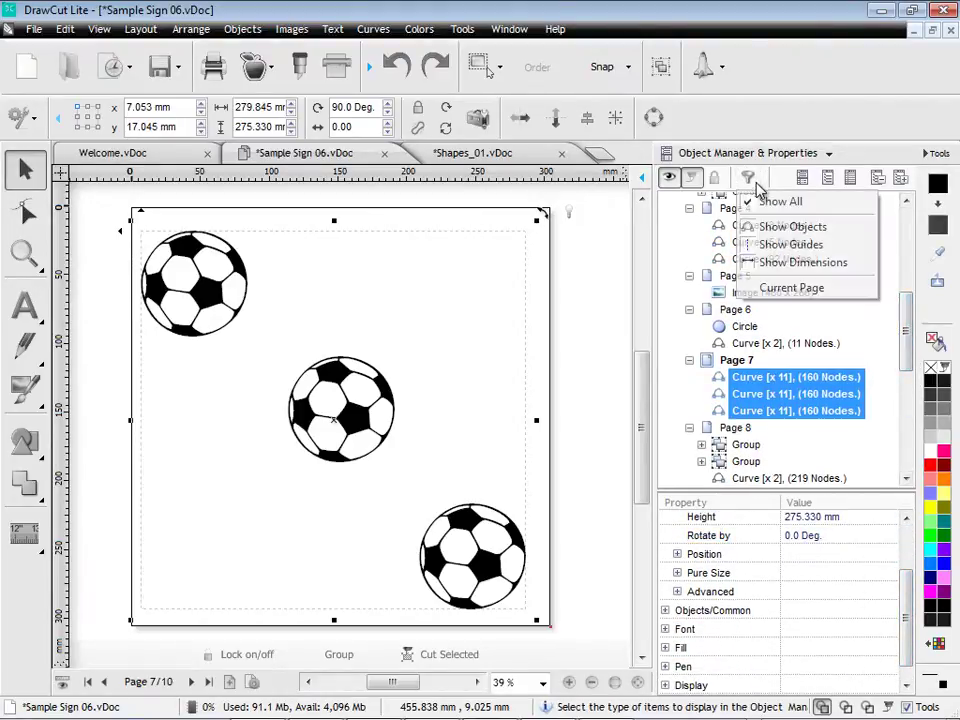
click(790, 288)
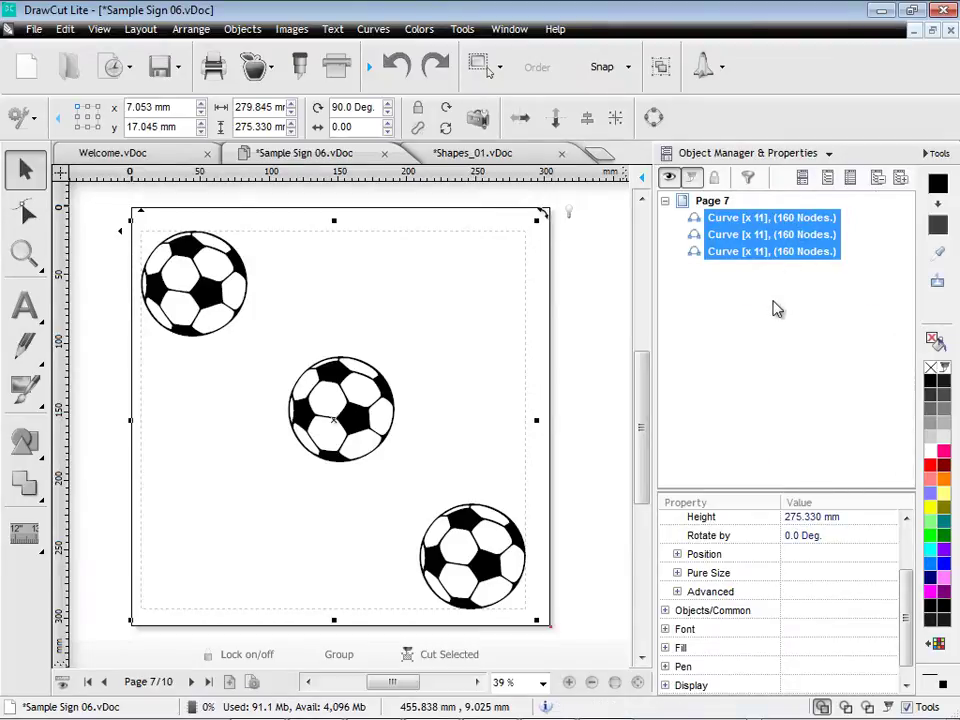
Step: Bottom-align the three soccer balls in the Align, Space and Distribute docker, then view Space and Distribute
click(761, 154)
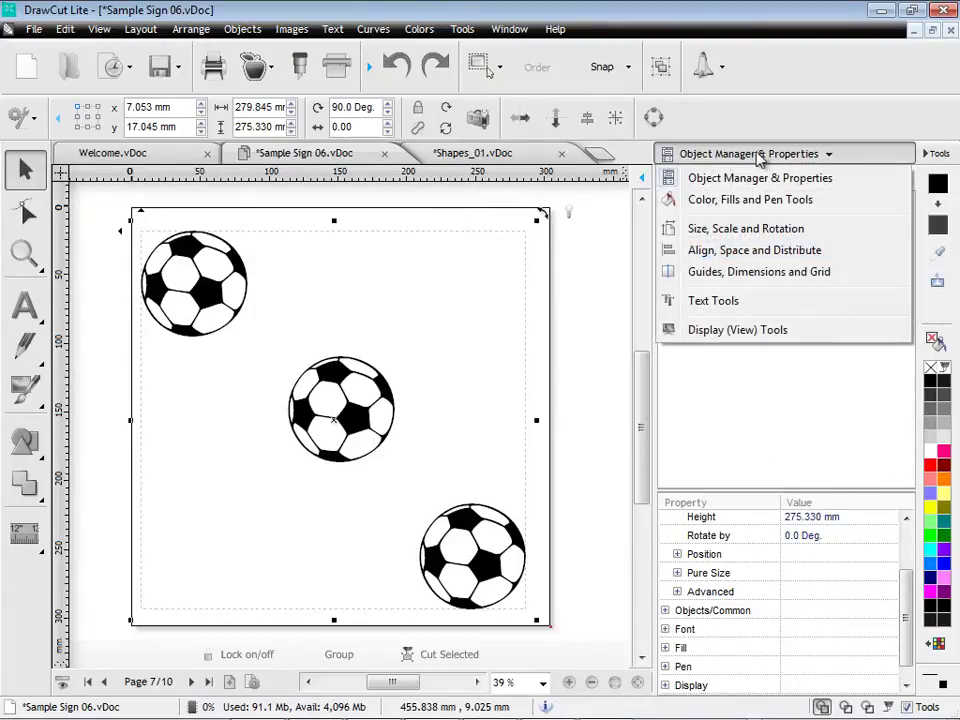
click(730, 252)
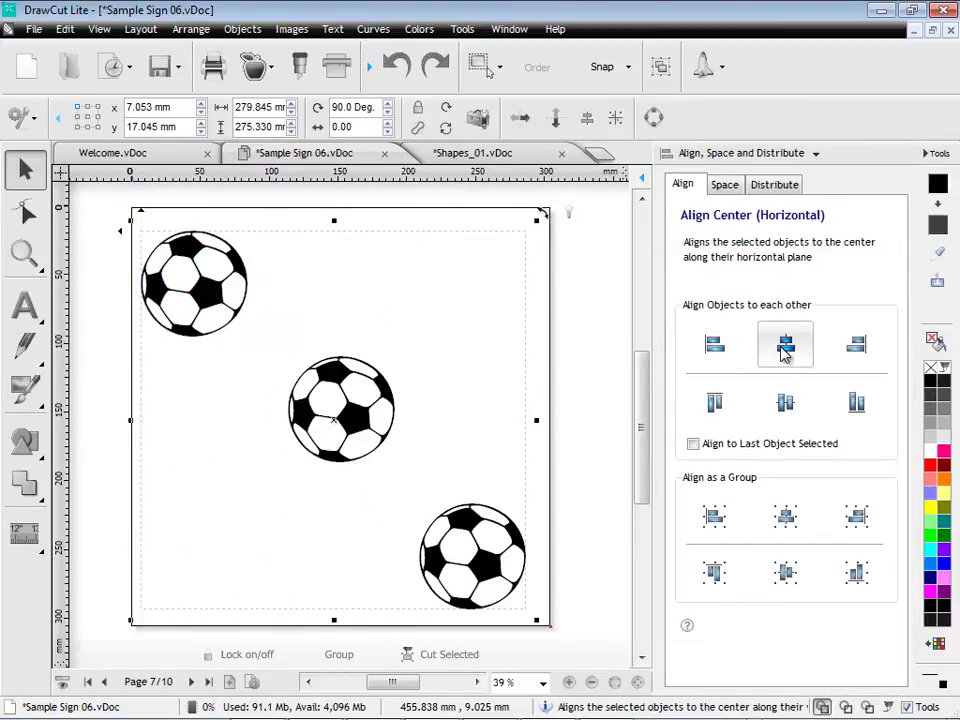
click(855, 401)
click(722, 184)
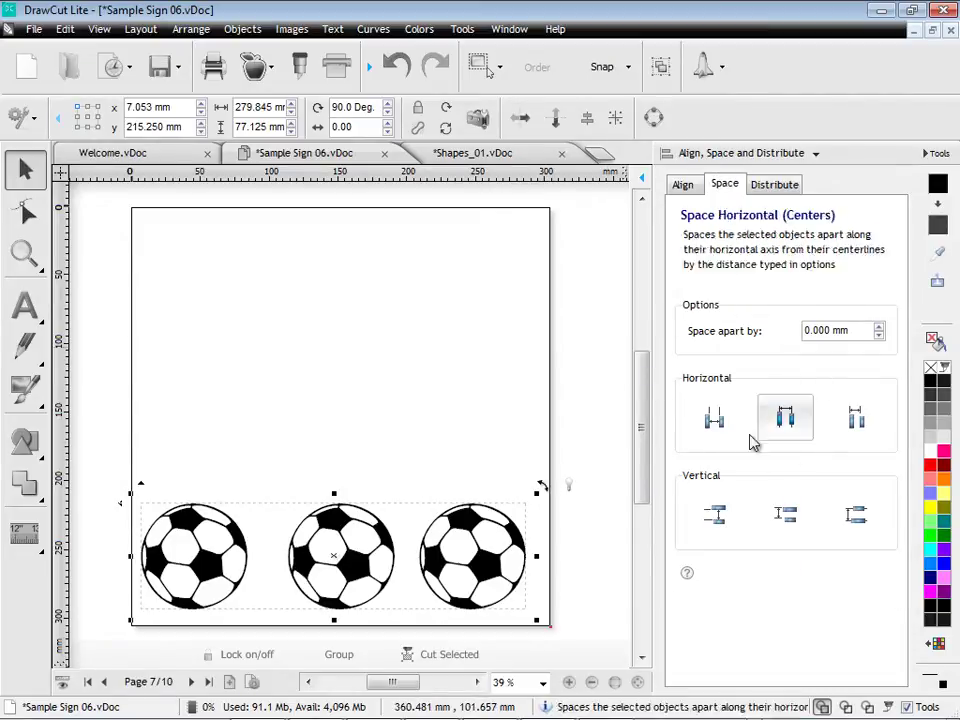
click(770, 186)
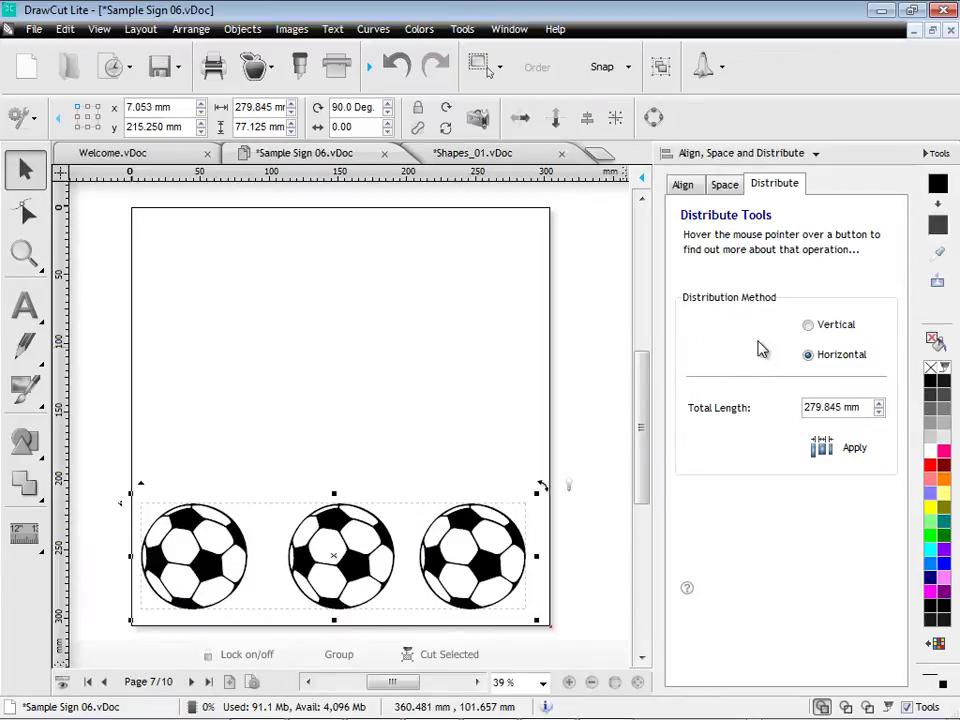
Step: Go to page 9 with the butterfly grid using the Pages thumbnails
click(643, 180)
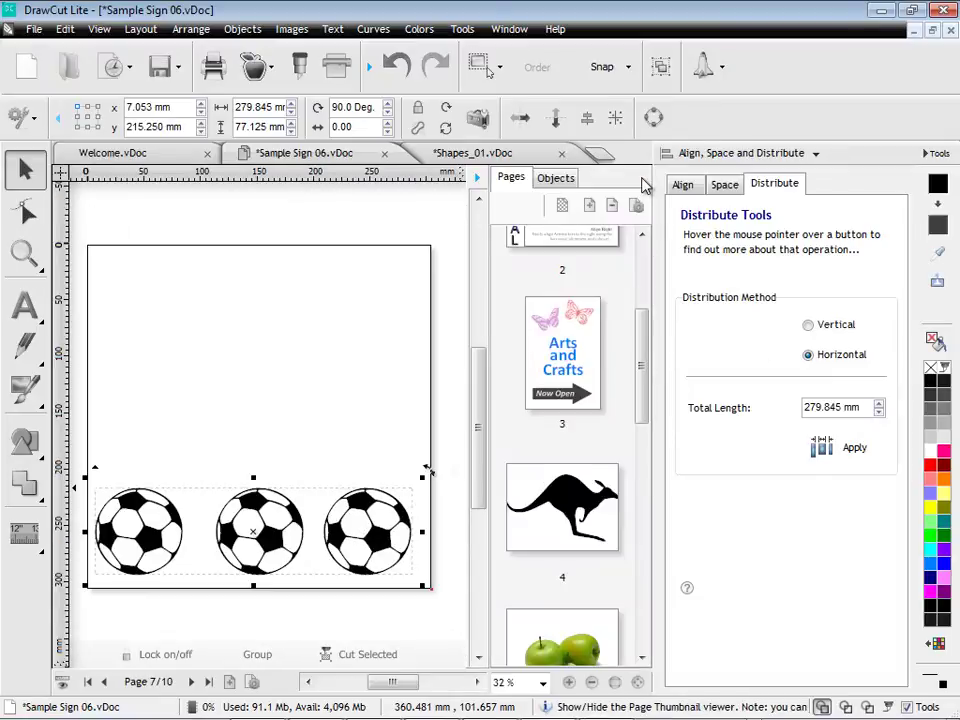
drag(647, 315, 653, 508)
click(600, 540)
Step: Select the purple butterfly Group (8) in the Objects list, then close both side dockers
click(556, 178)
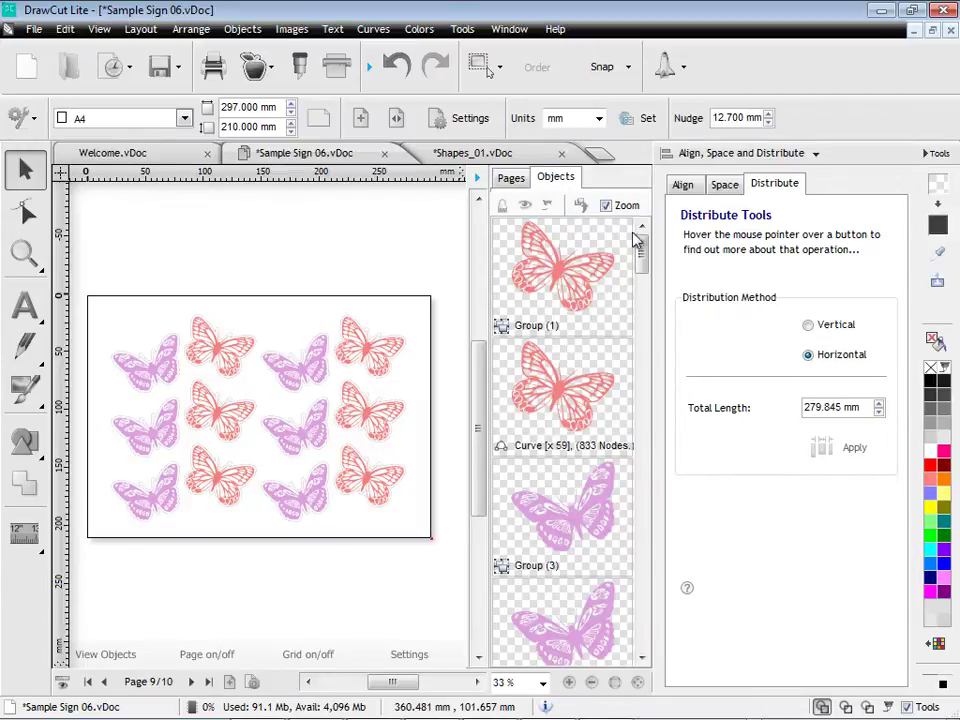
drag(644, 262, 645, 340)
click(605, 384)
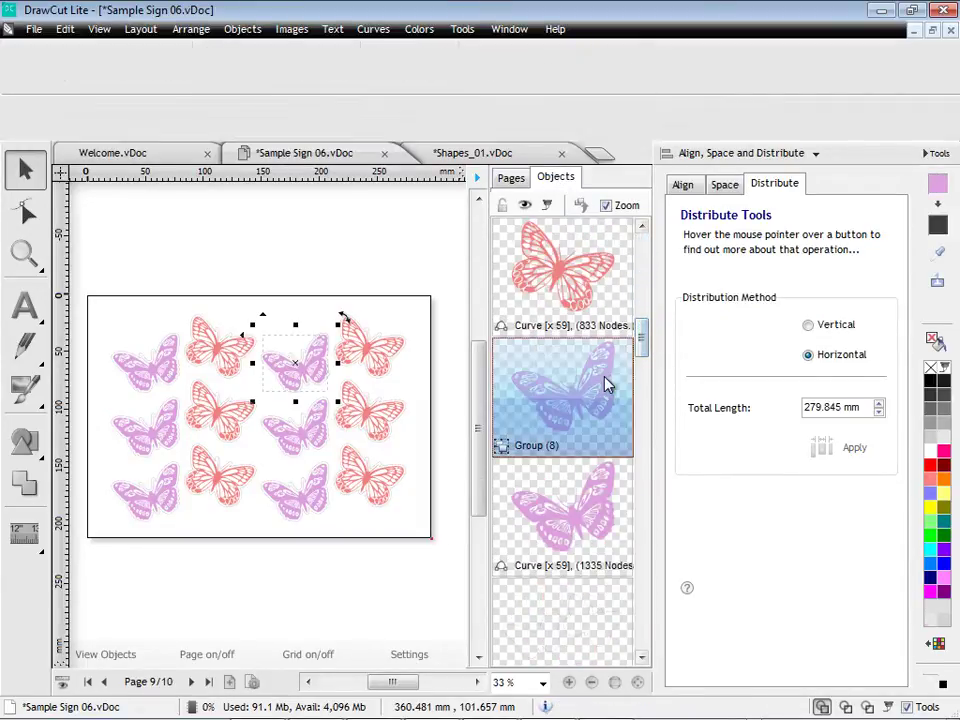
click(476, 177)
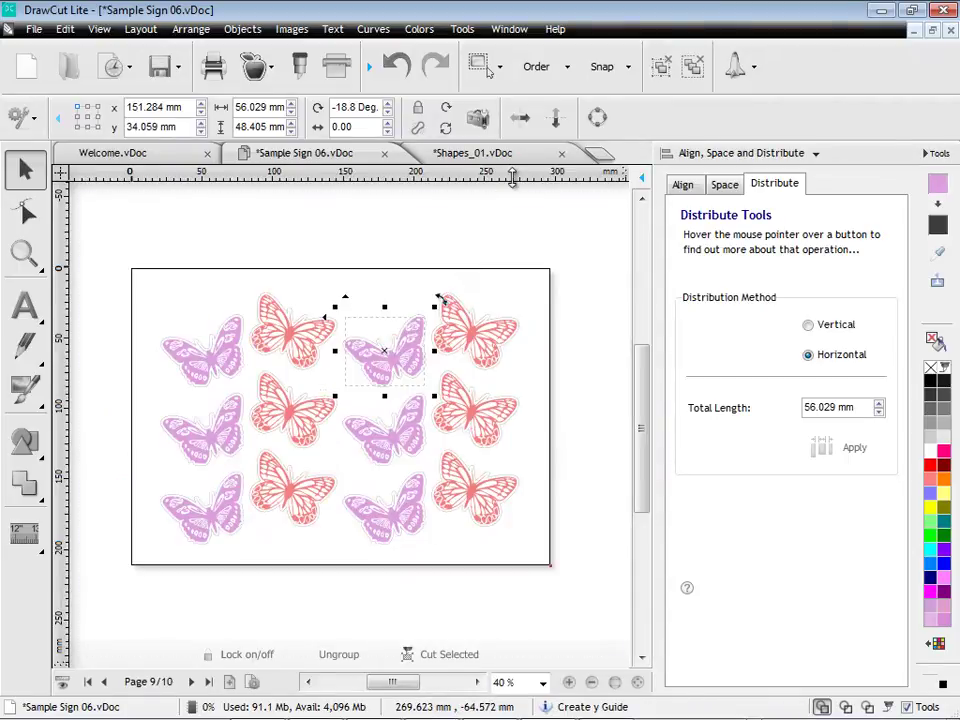
click(872, 145)
Step: Open dimesnsions_01.vDoc from the recent documents thumbnails
click(491, 227)
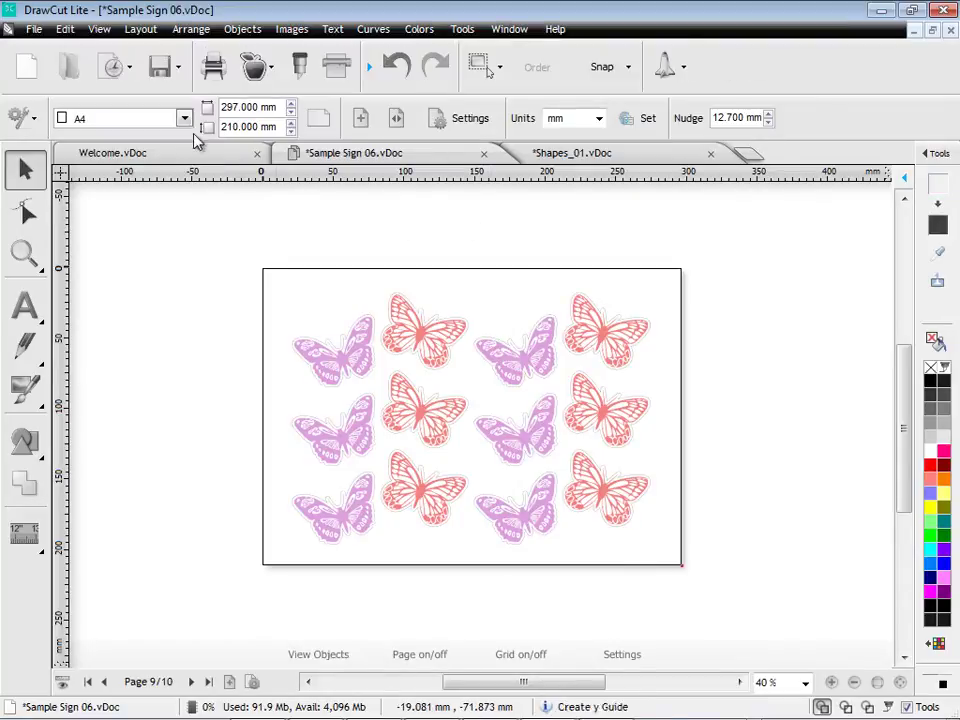
click(114, 66)
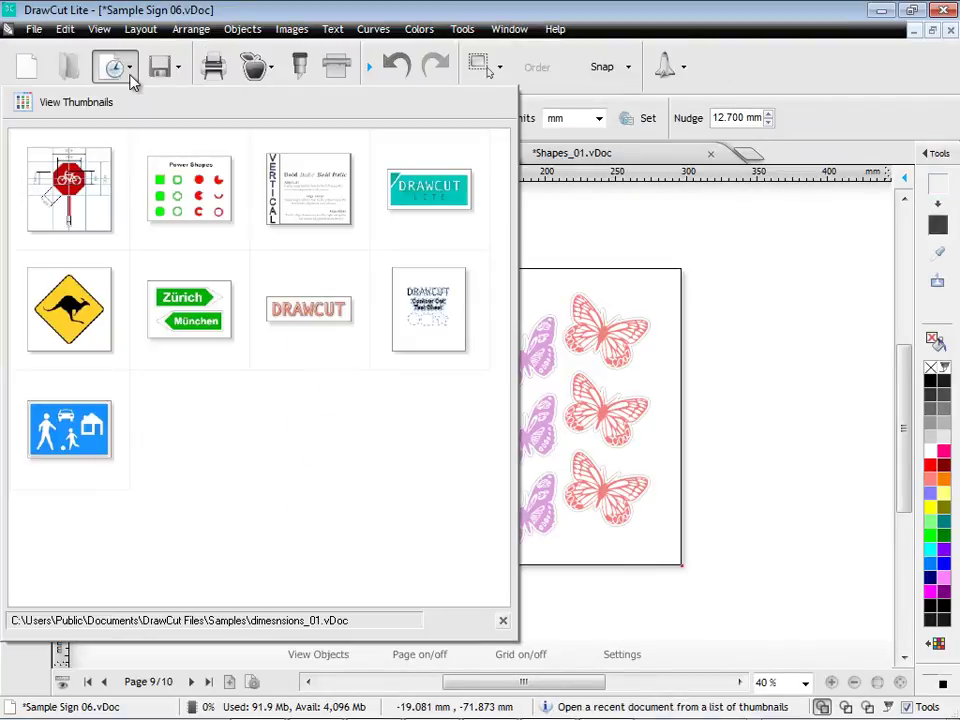
click(92, 185)
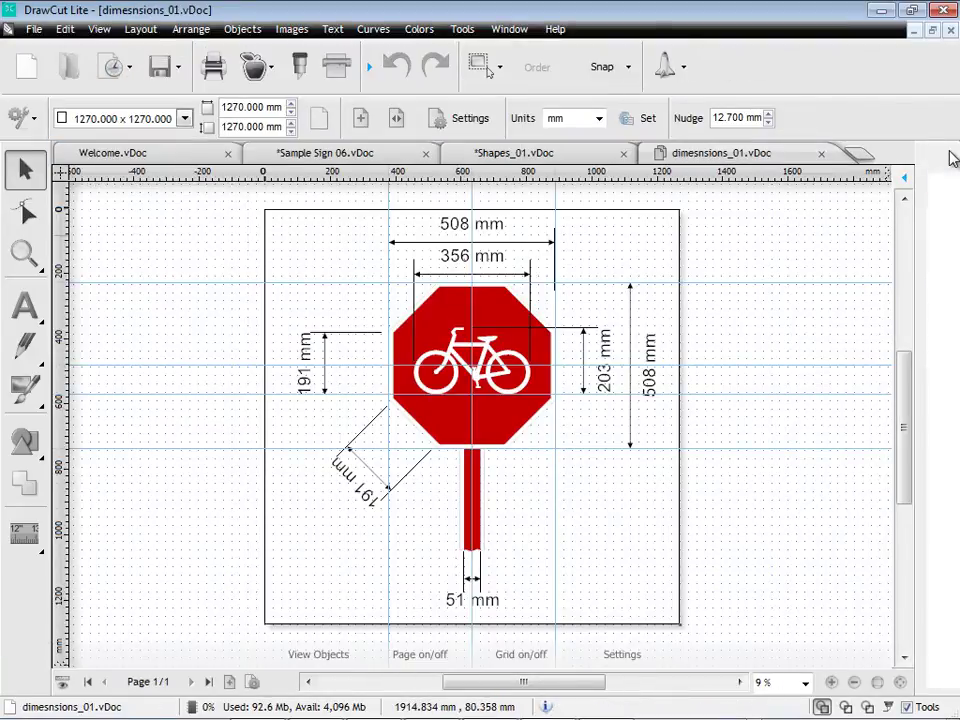
Step: Bring up the Guides, Dimensions and Grid docker and look through its Guides, Dimensions and Grid tabs
click(950, 155)
click(800, 154)
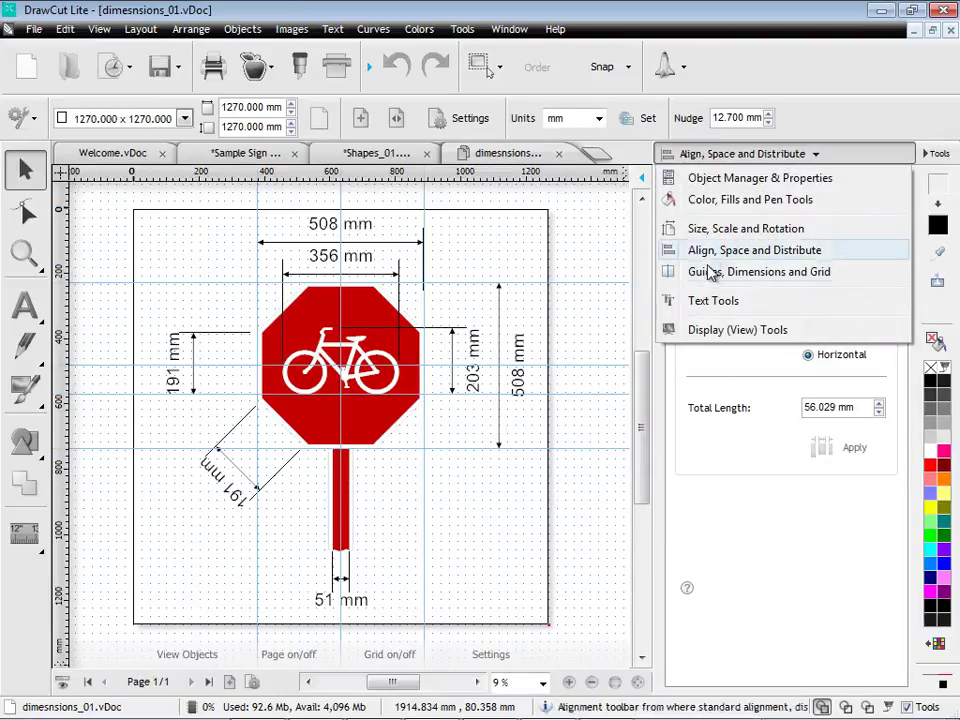
click(741, 272)
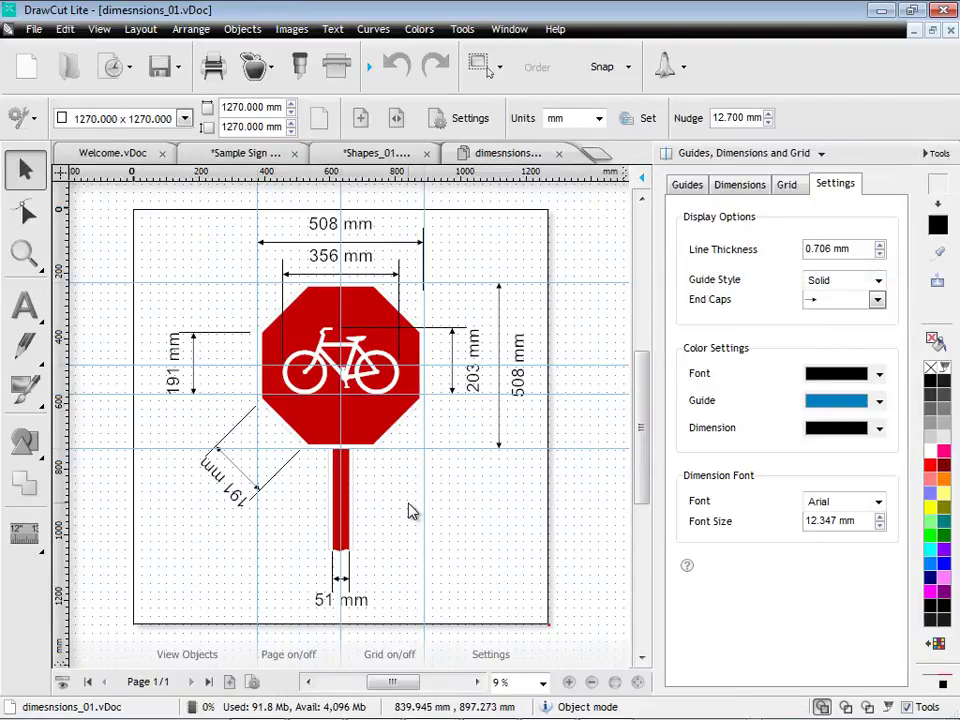
click(356, 388)
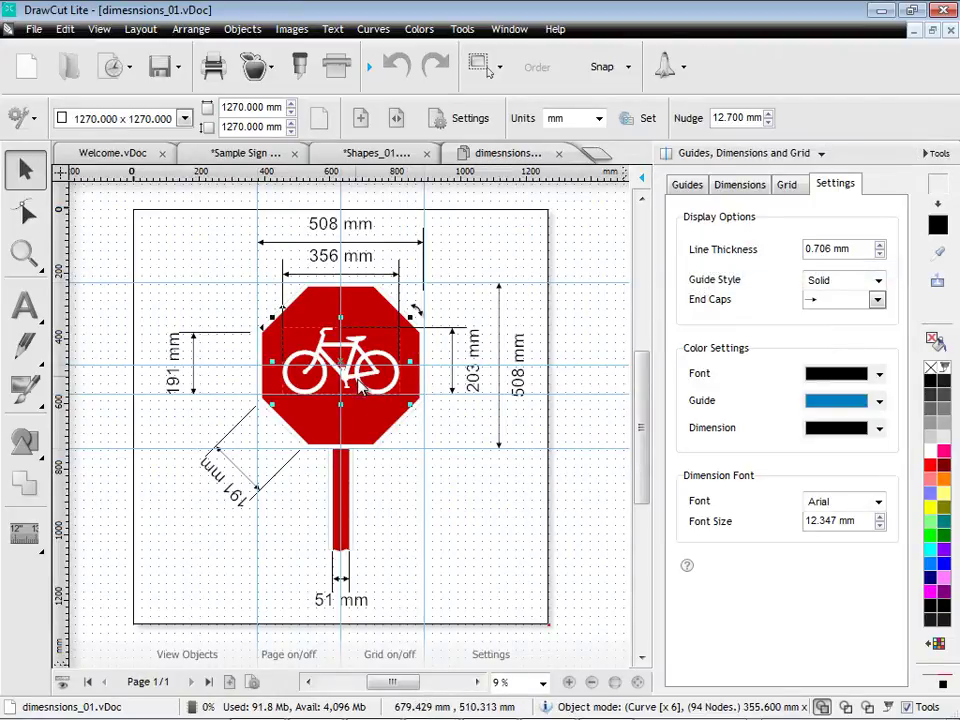
click(688, 186)
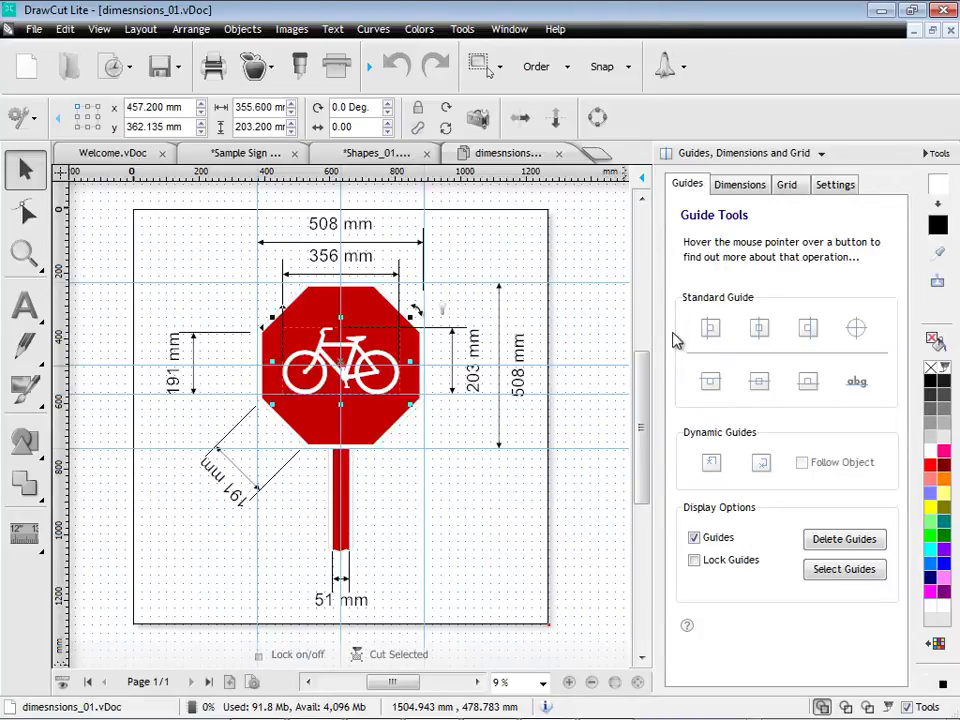
click(742, 188)
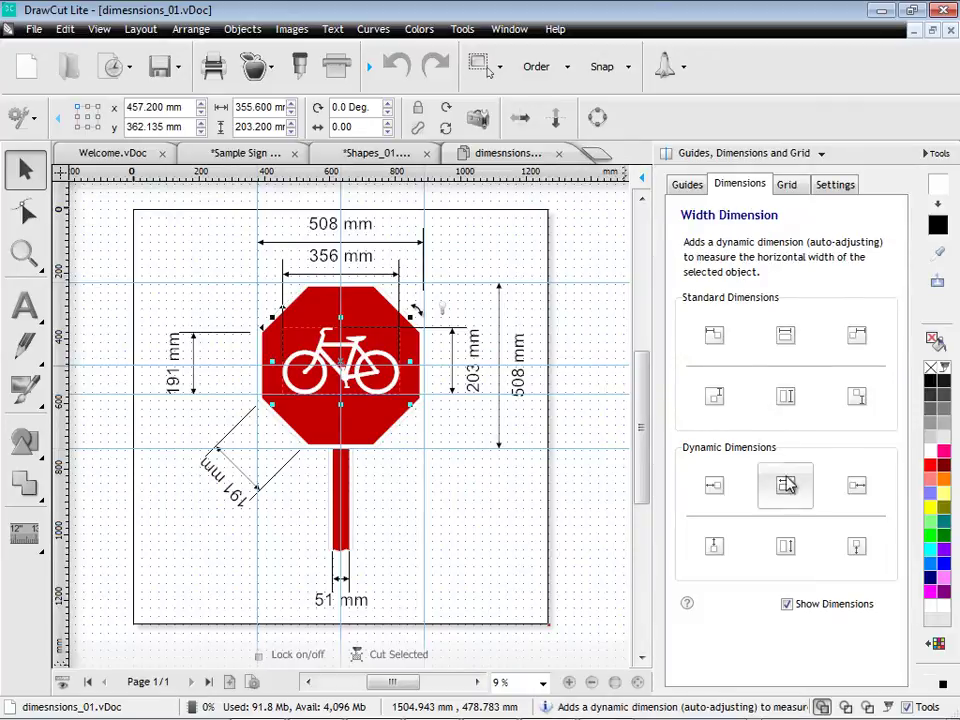
click(797, 186)
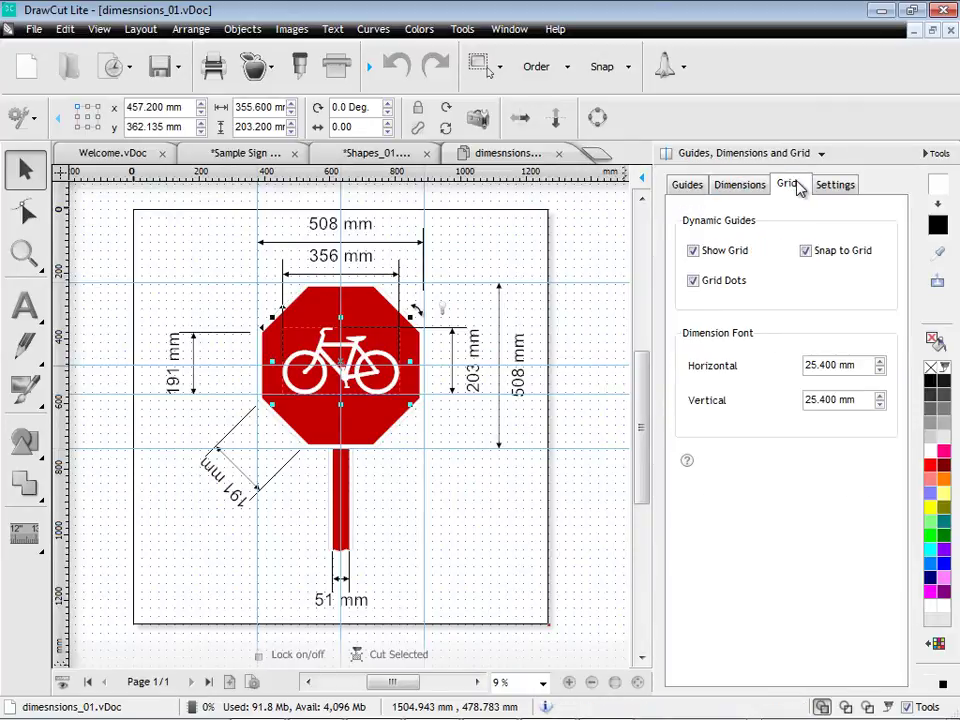
click(727, 254)
click(729, 284)
click(729, 284)
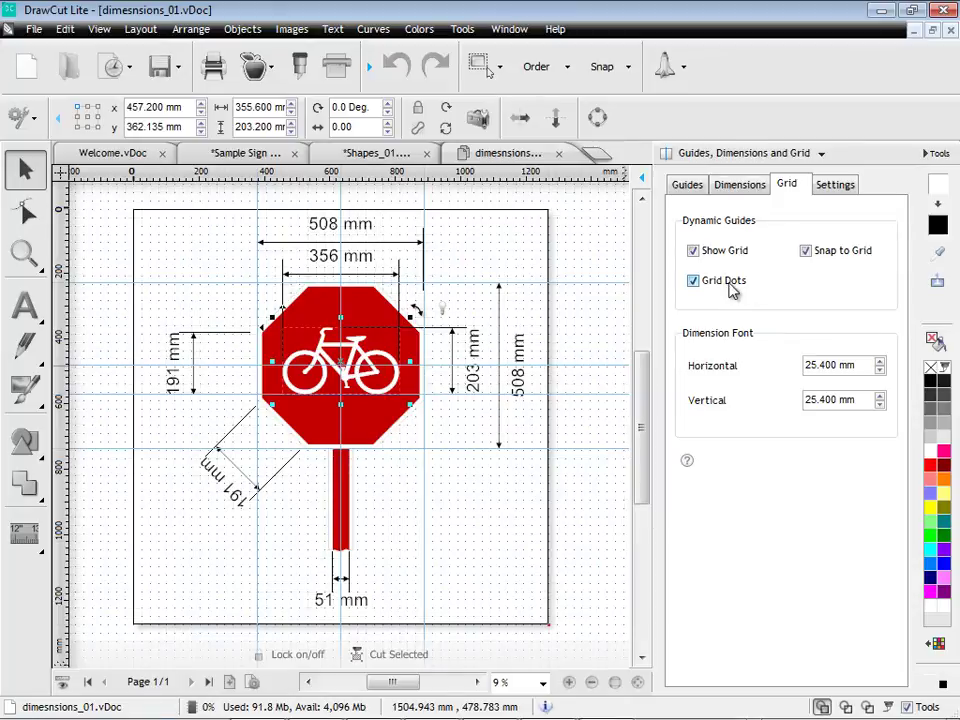
Step: Set dimension lines to 1.411 mm with arrow end caps and label font size 11.994 mm
click(836, 187)
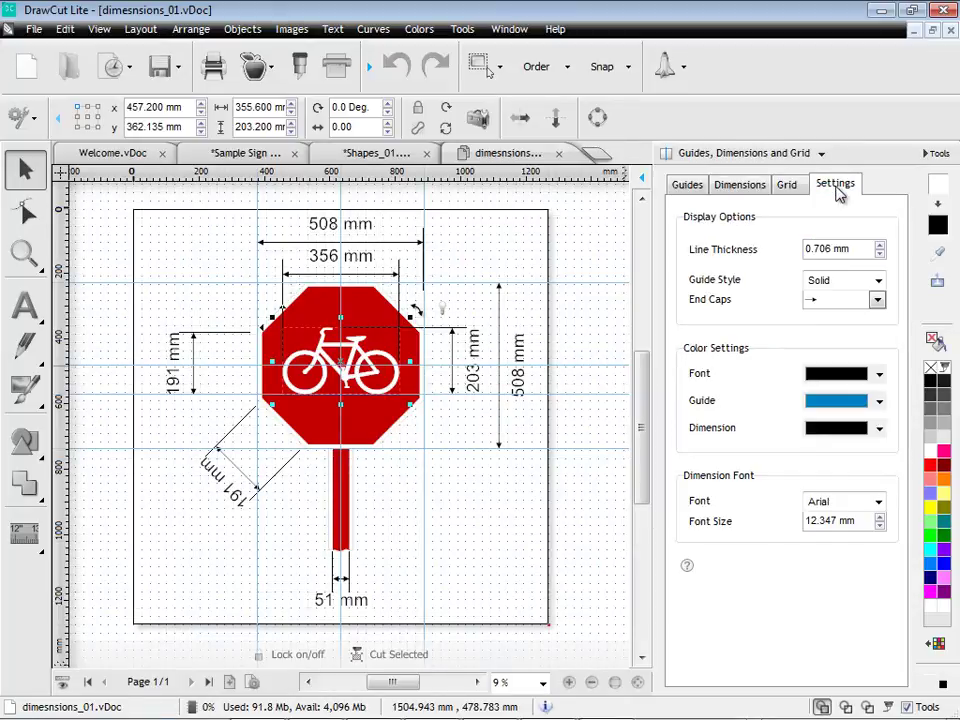
click(880, 245)
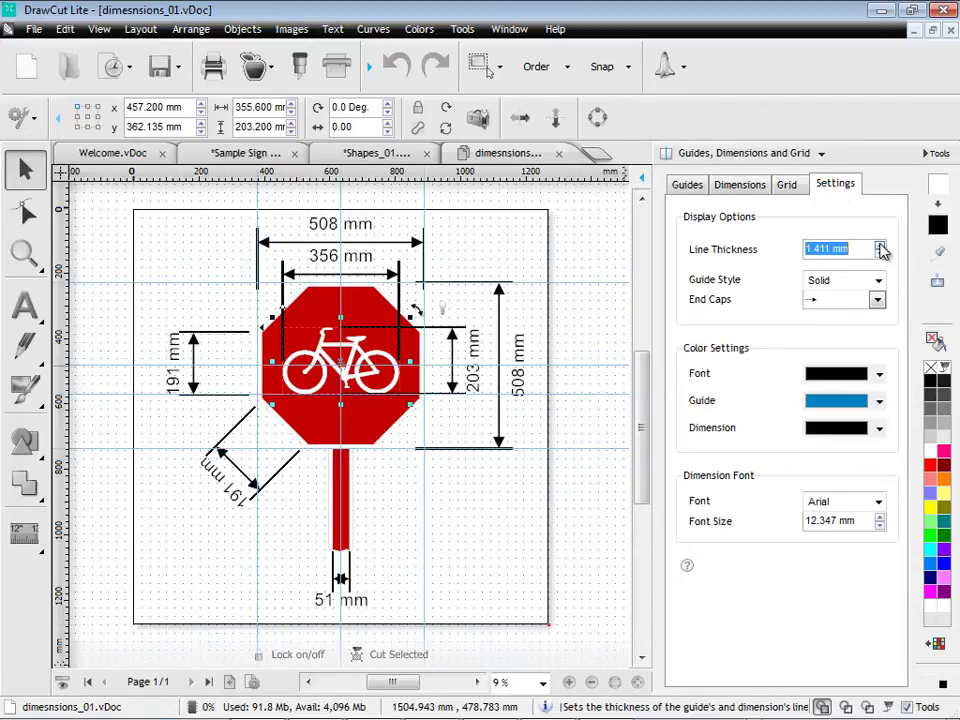
click(878, 302)
click(556, 338)
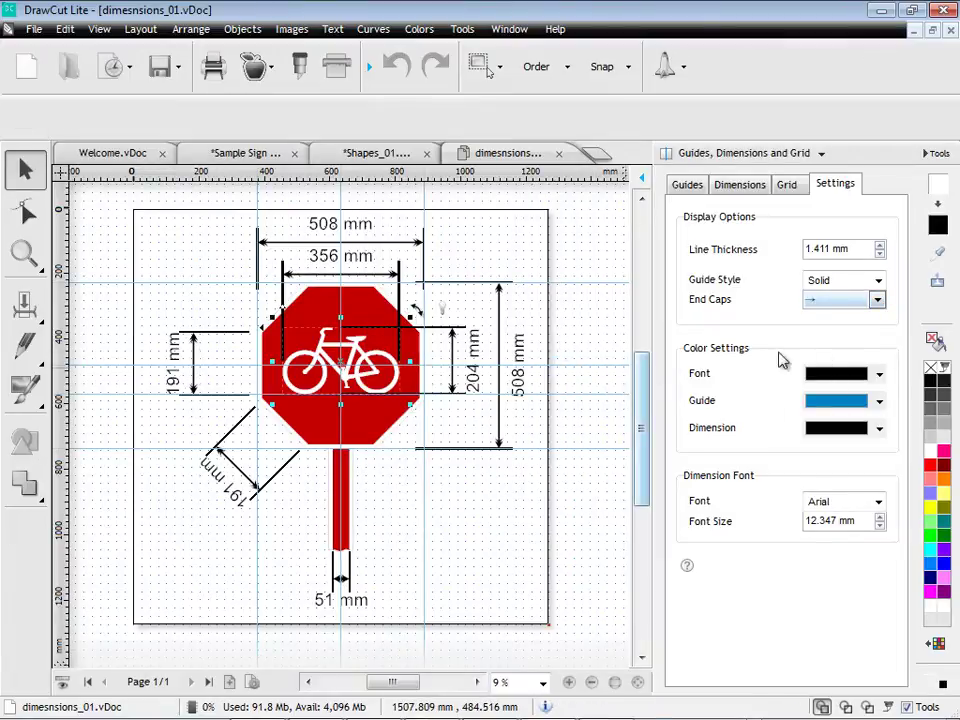
click(880, 517)
click(880, 525)
click(880, 525)
click(880, 525)
click(880, 525)
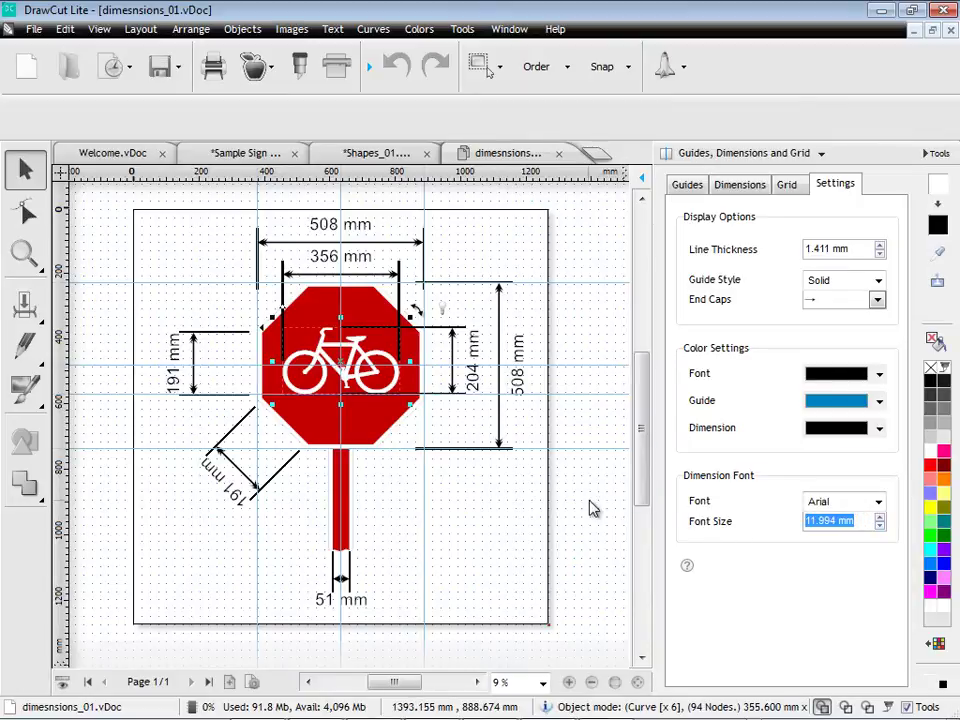
Step: In Sample Sign 06.vDoc, eyedrop the pink butterfly's colour onto the purple butterfly's fill
click(926, 152)
click(338, 153)
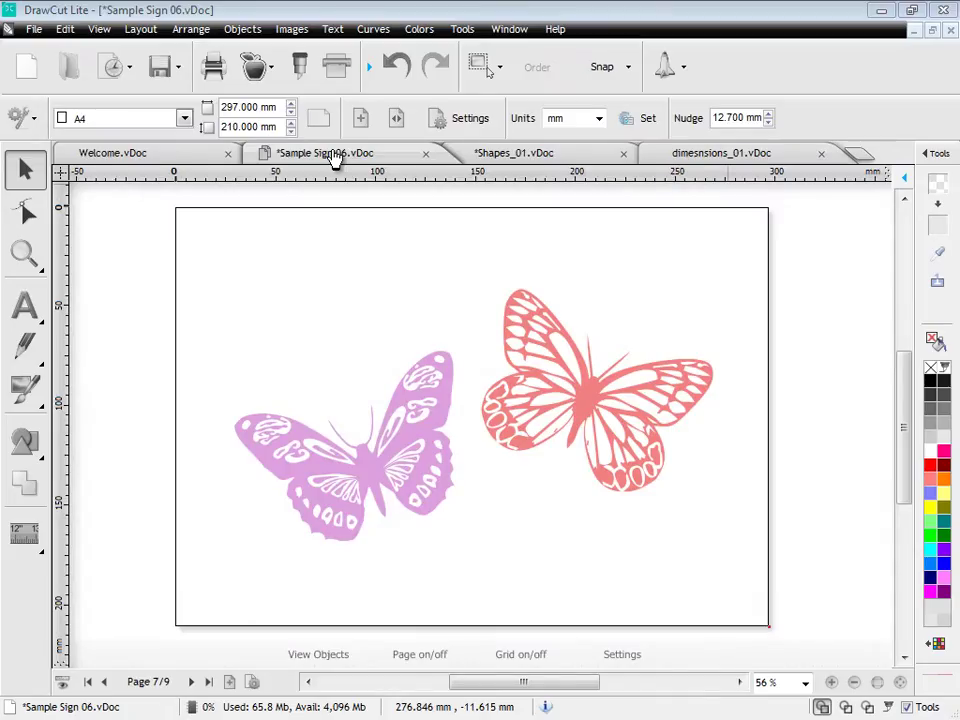
click(414, 439)
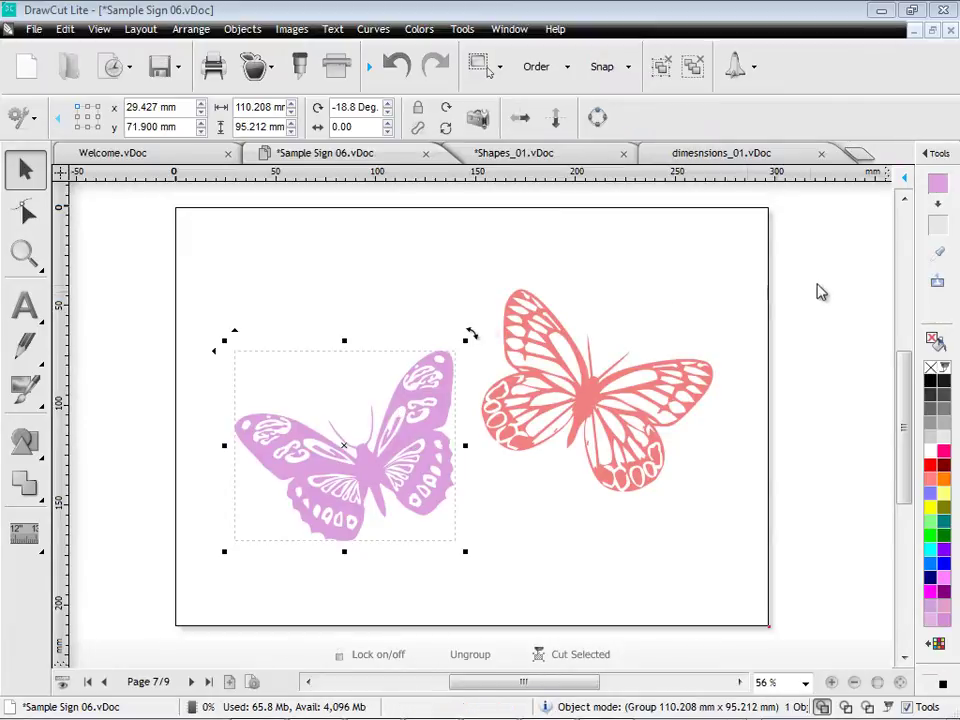
click(938, 252)
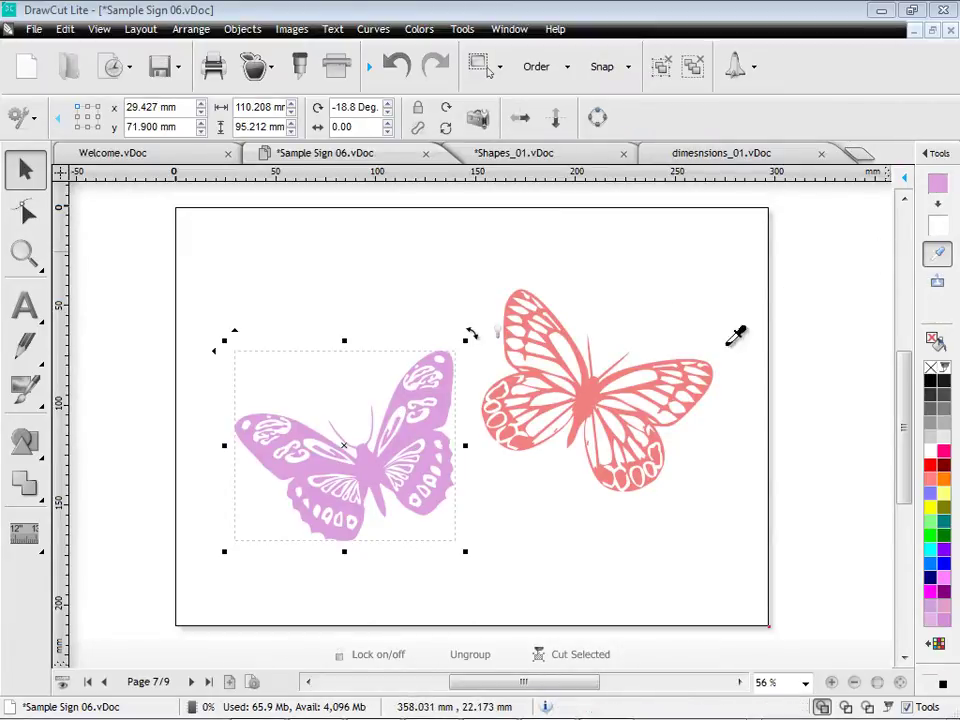
click(664, 360)
click(937, 224)
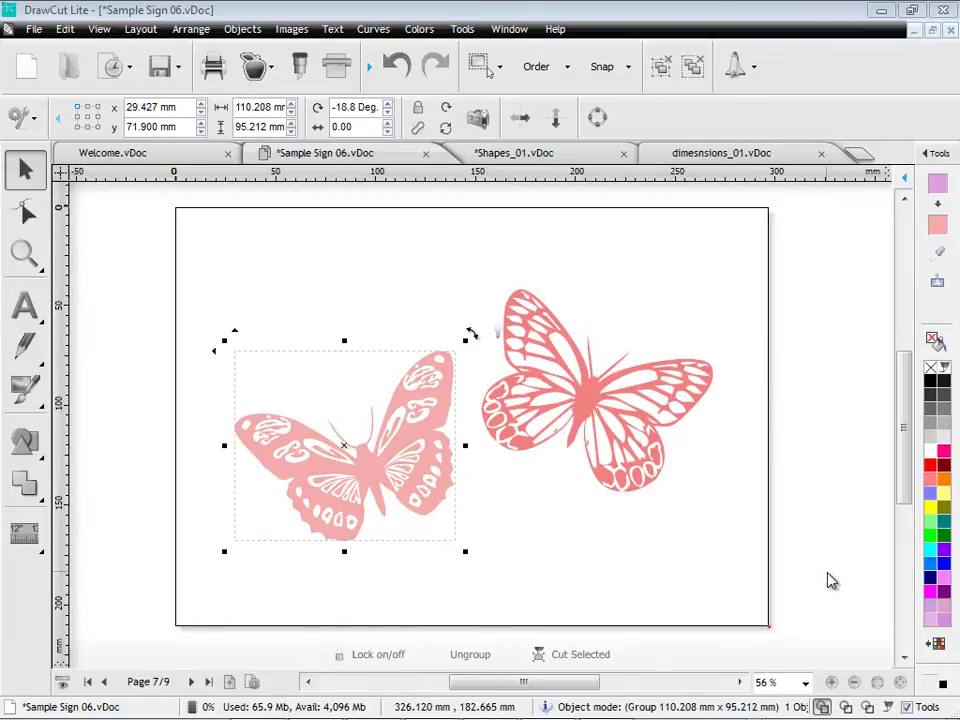
click(942, 684)
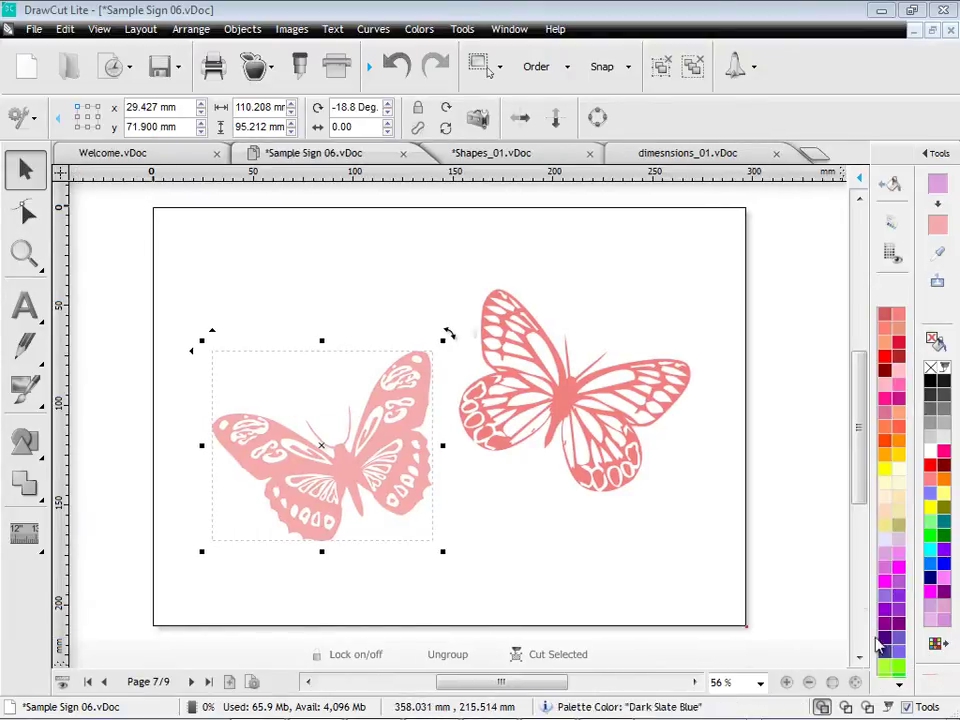
Step: Add the 3M 1000 - Scotchcal Graphic Film vinyl palette from Color Libraries
click(891, 221)
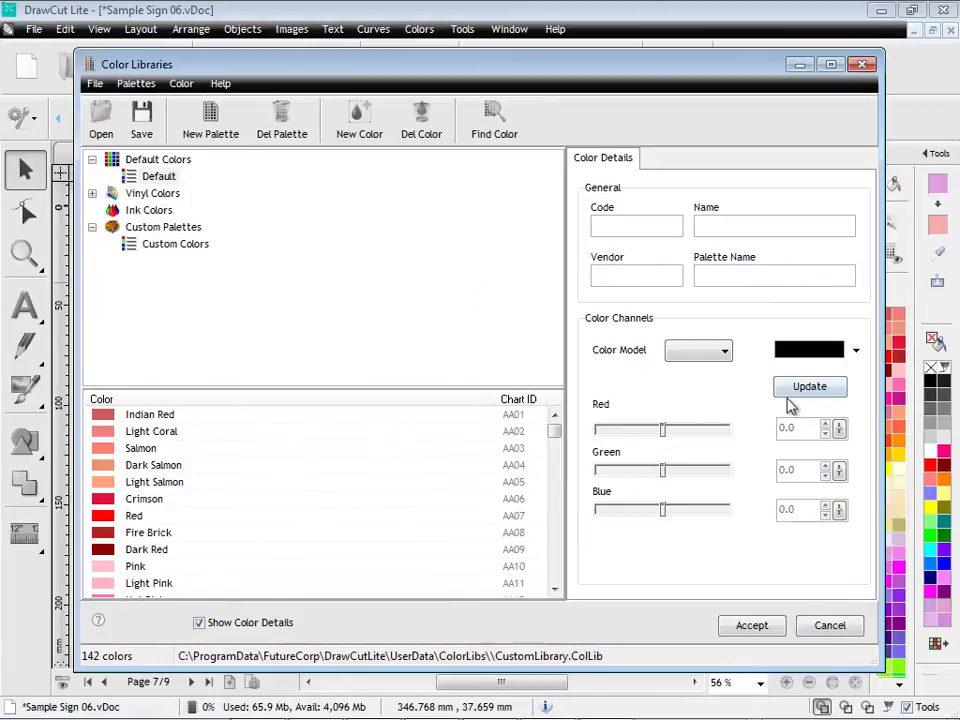
click(97, 197)
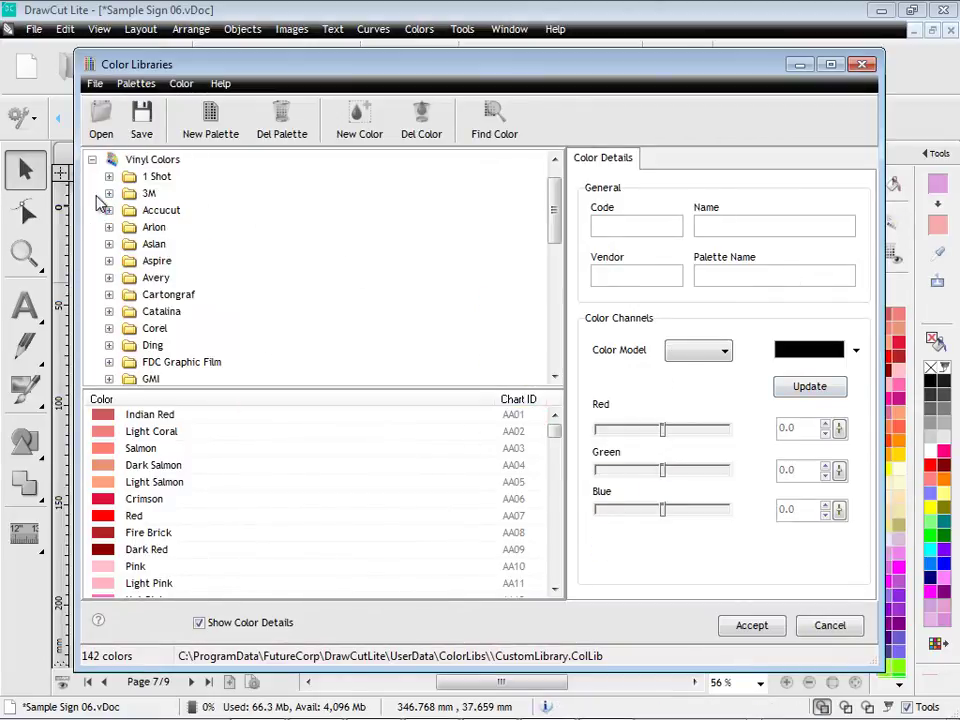
mouse_move(553, 199)
mouse_down()
mouse_move(553, 259)
mouse_move(553, 189)
mouse_up()
click(109, 227)
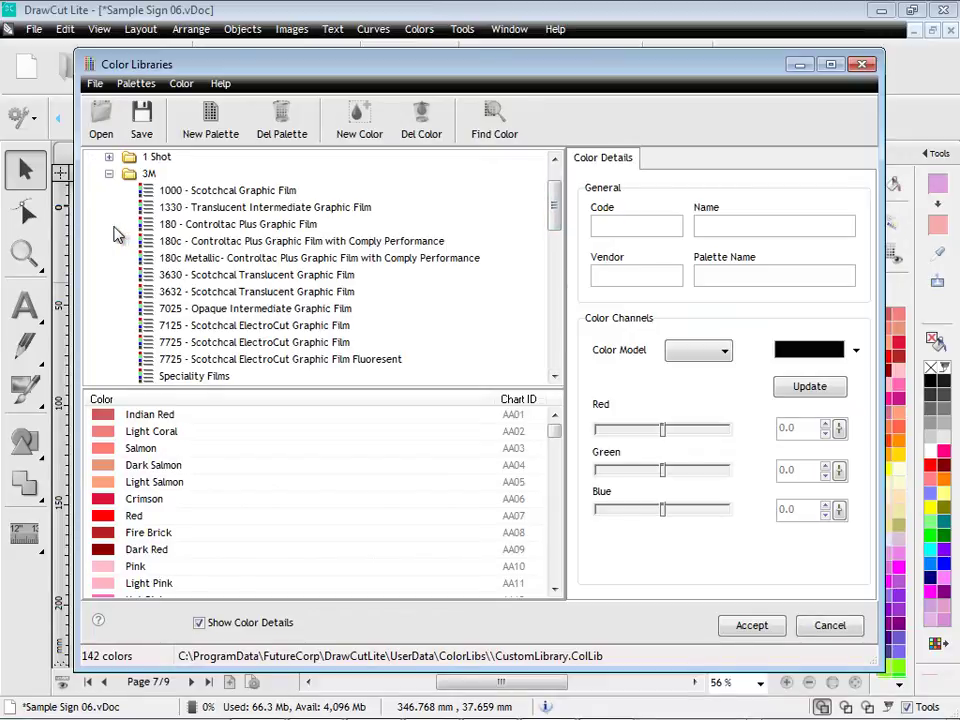
click(222, 193)
mouse_move(555, 444)
mouse_down()
mouse_move(553, 553)
mouse_move(556, 425)
mouse_up()
click(220, 499)
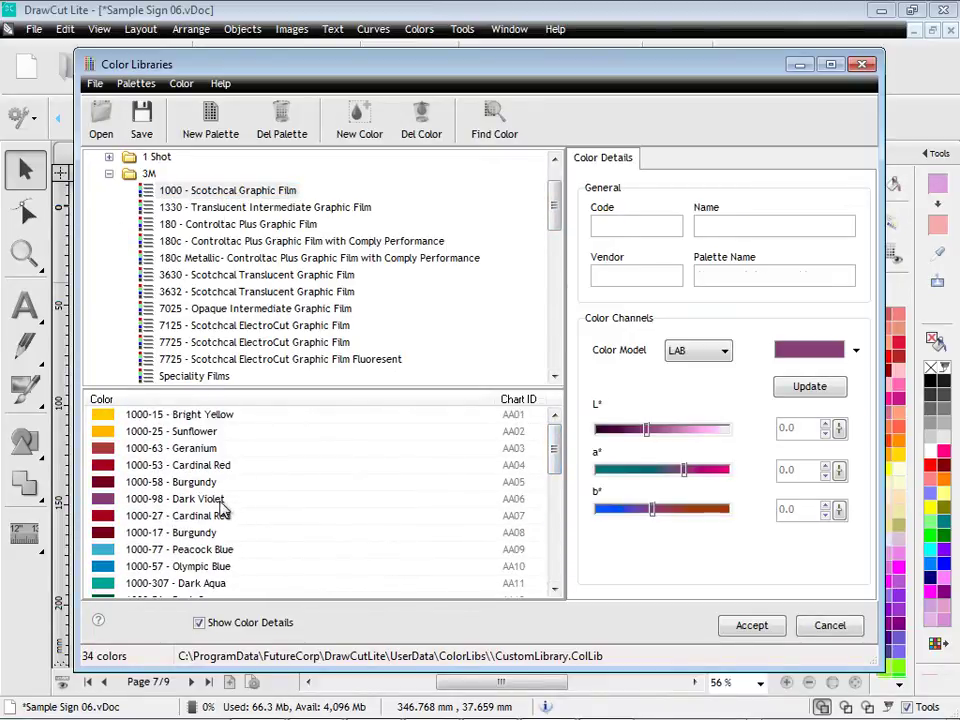
click(752, 626)
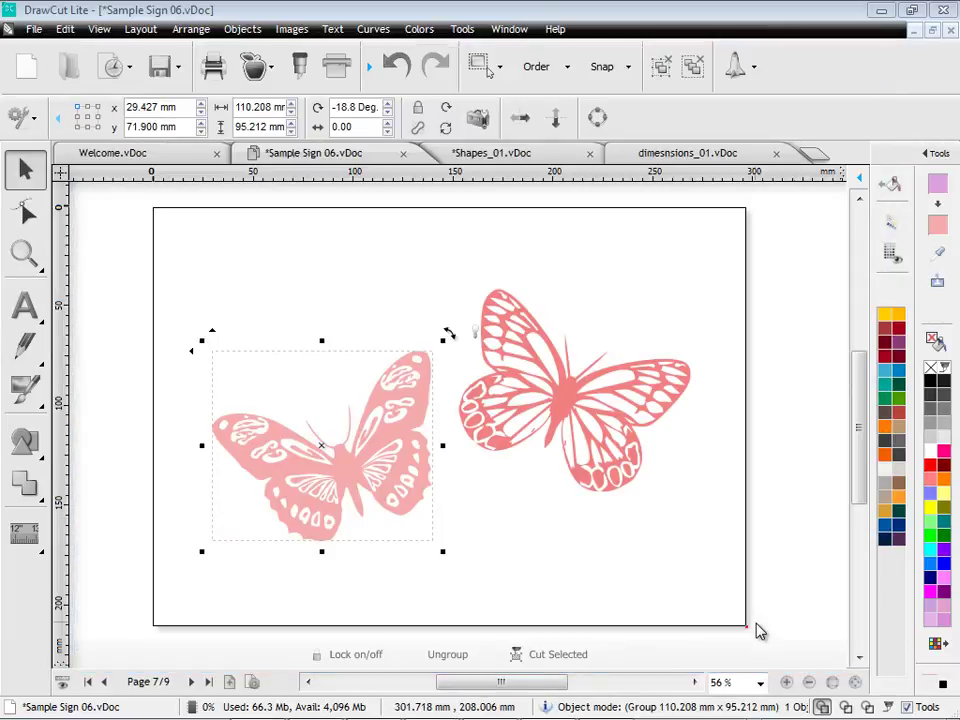
Step: Fill the left butterfly with a green vinyl swatch and select both butterflies
click(900, 403)
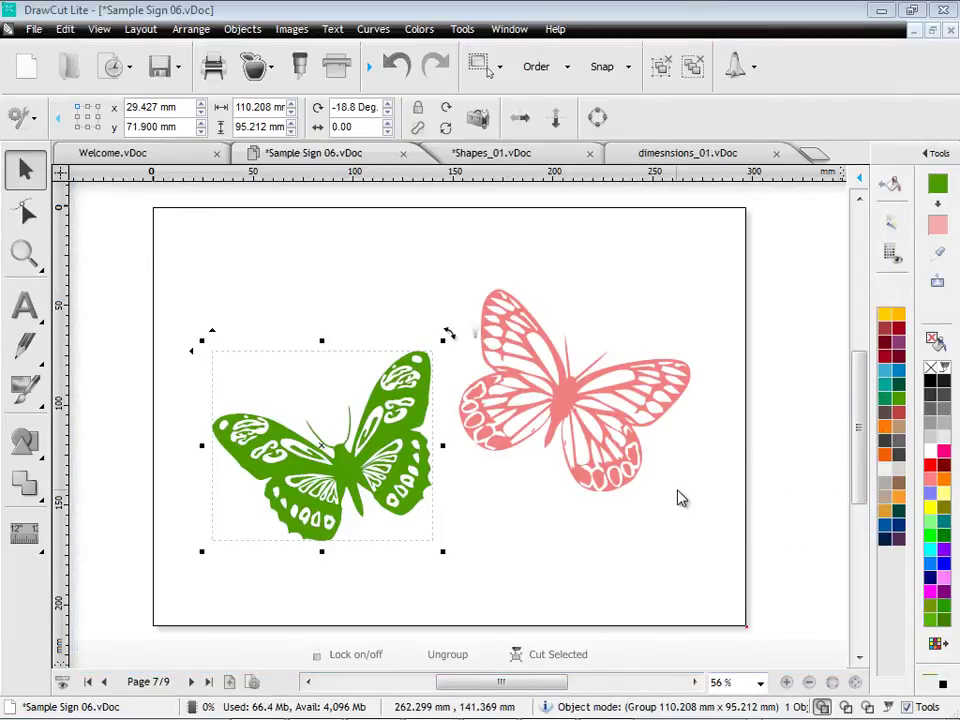
click(940, 648)
drag(193, 242, 739, 583)
Step: Create 2.000 mm cut contours around both butterflies with Contour Cut > Create Cut Contour
click(270, 70)
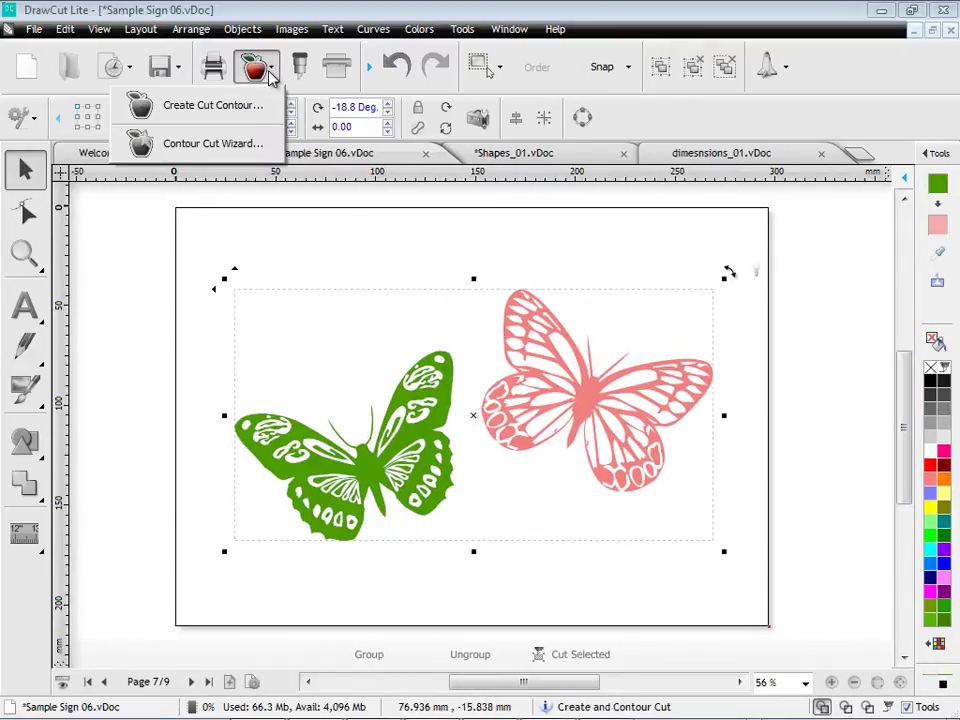
click(210, 106)
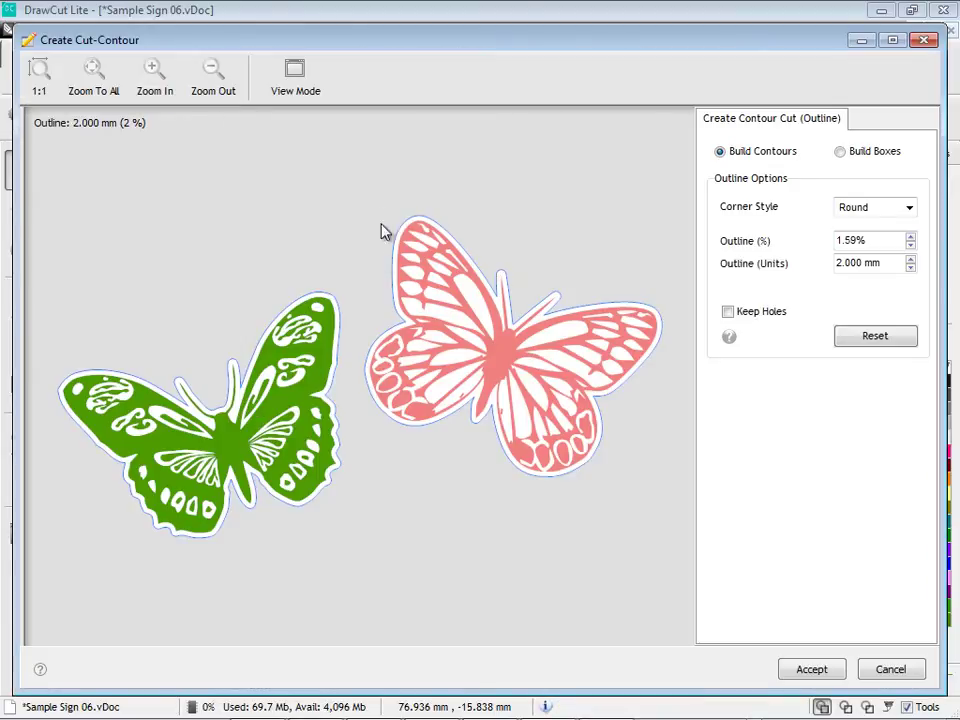
click(910, 259)
click(910, 259)
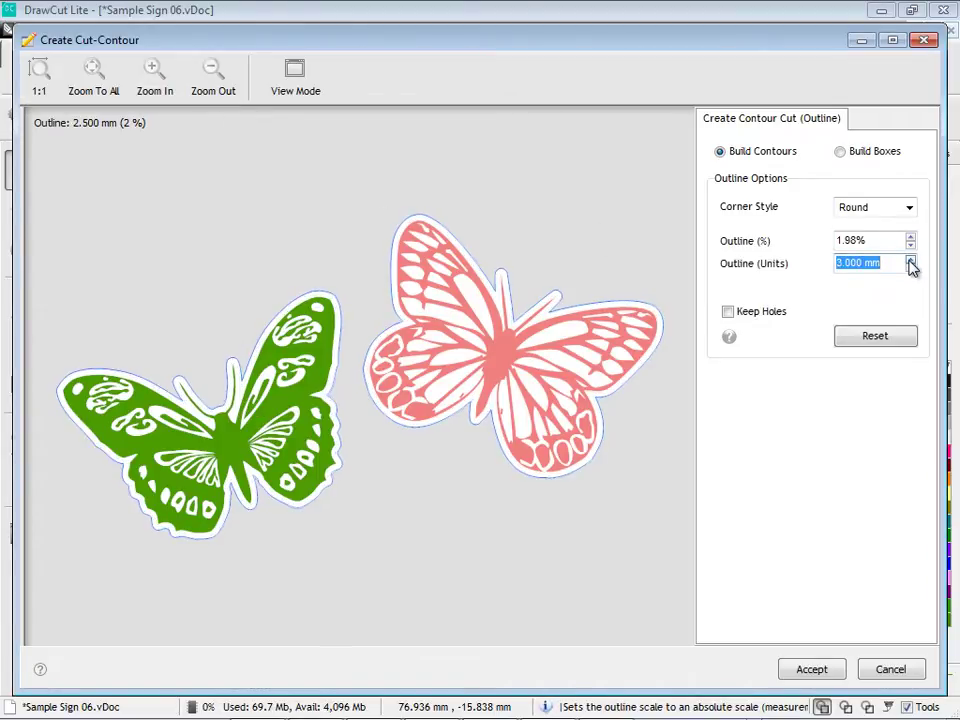
click(910, 259)
click(910, 268)
click(910, 268)
click(910, 268)
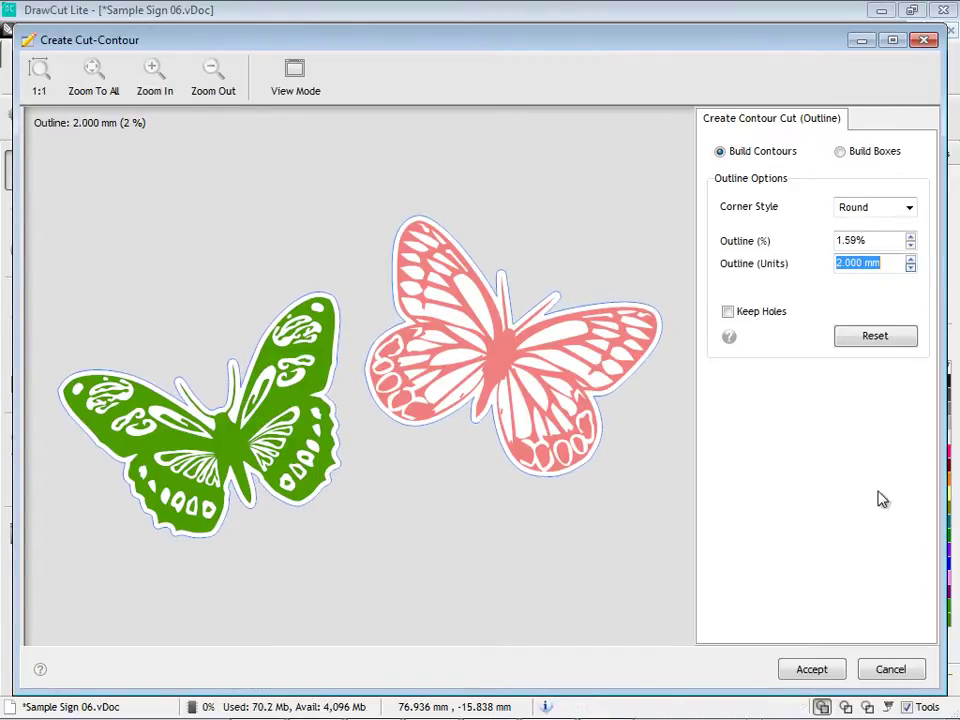
click(826, 669)
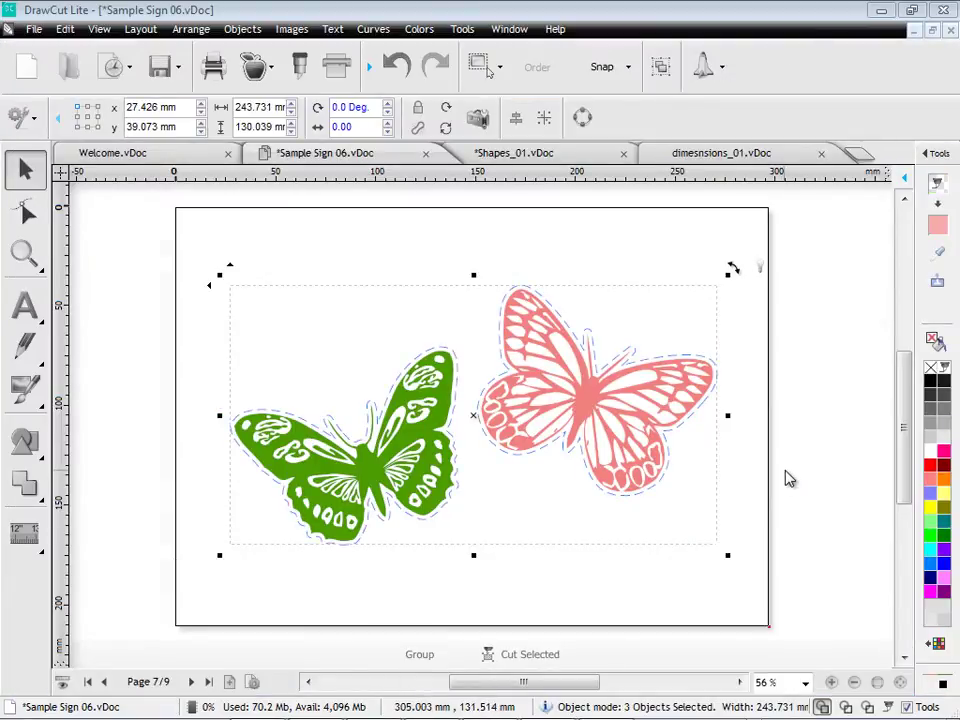
Step: In the Contour Cutting Wizard, preview print-only and cut-only views, then save Sample Sign 06.pdf with four registration marks
click(265, 67)
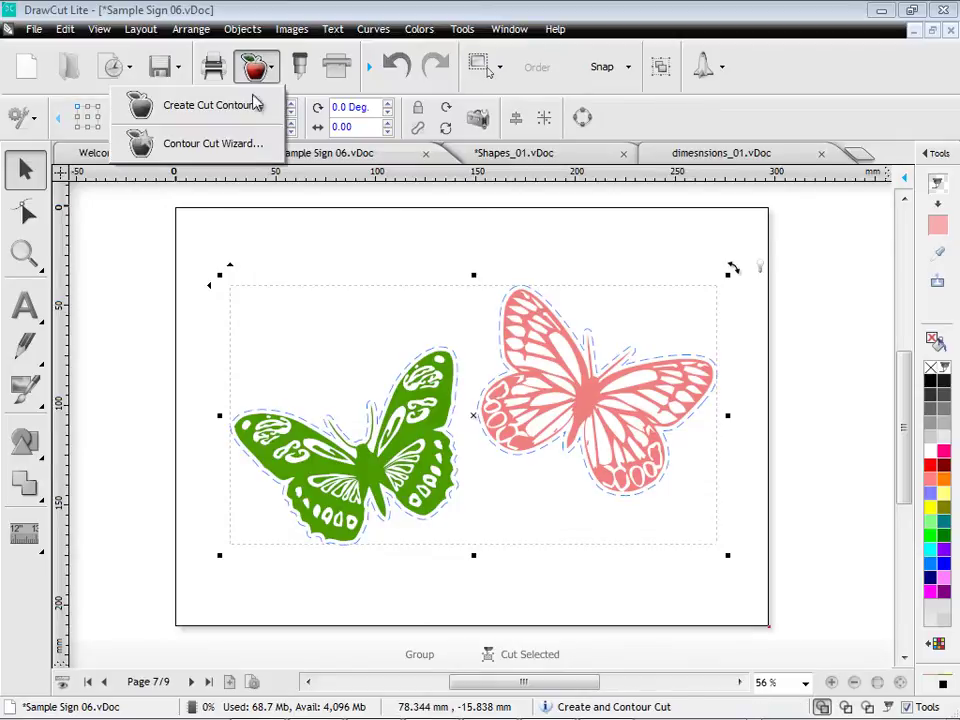
click(214, 145)
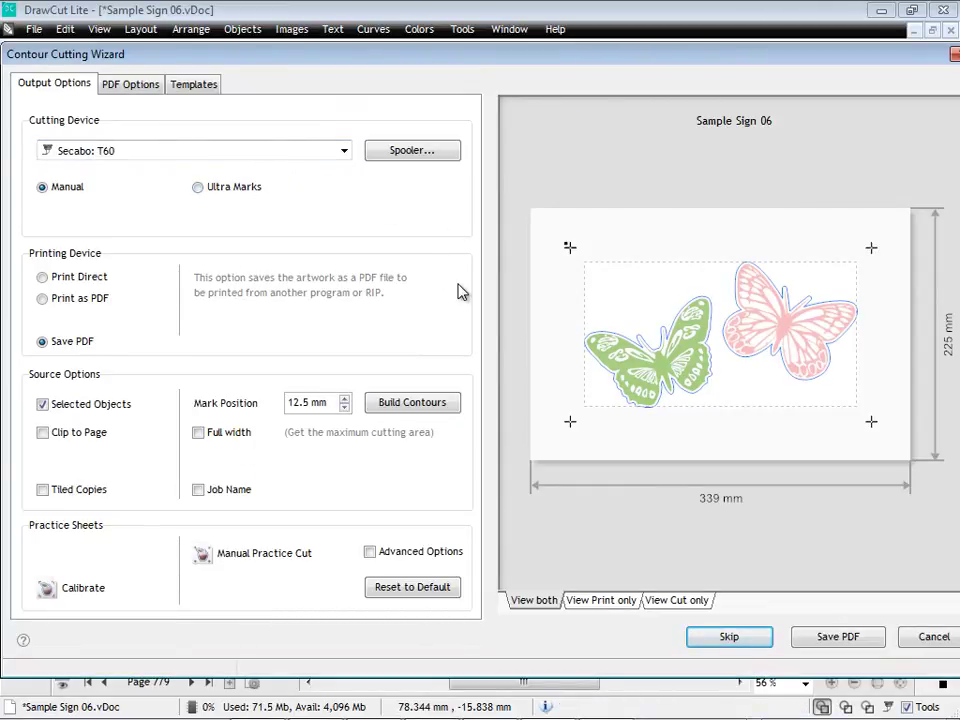
click(600, 601)
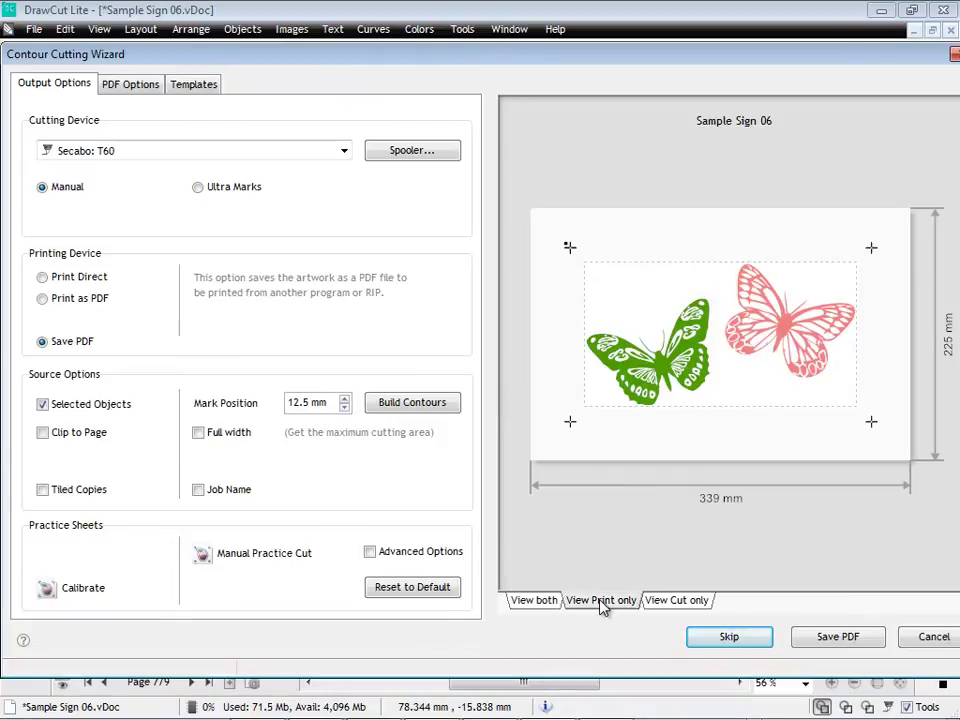
click(676, 601)
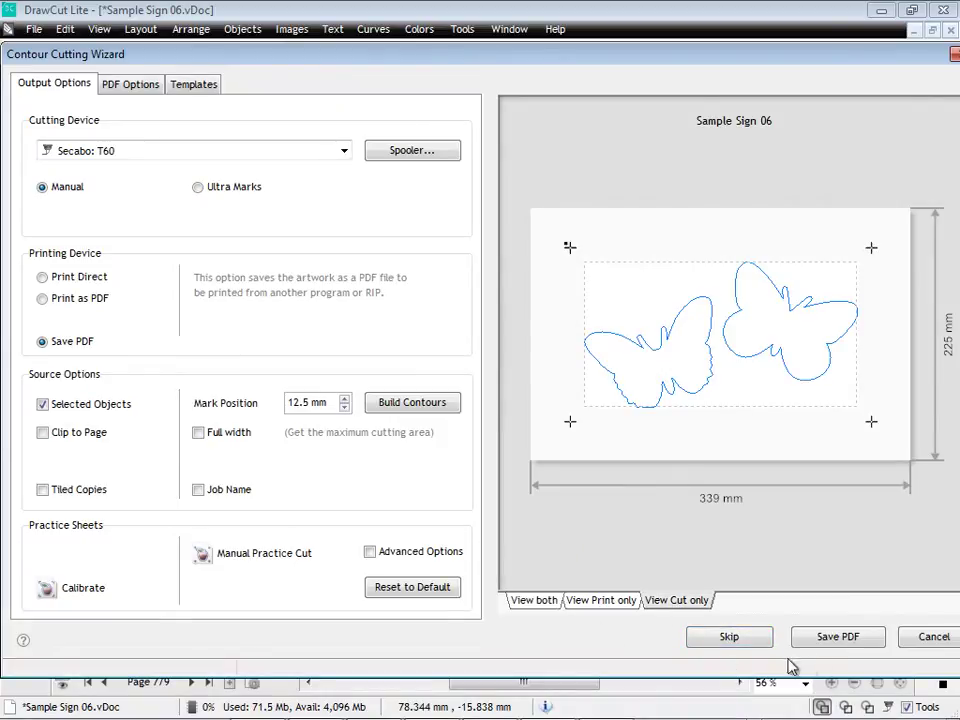
click(836, 637)
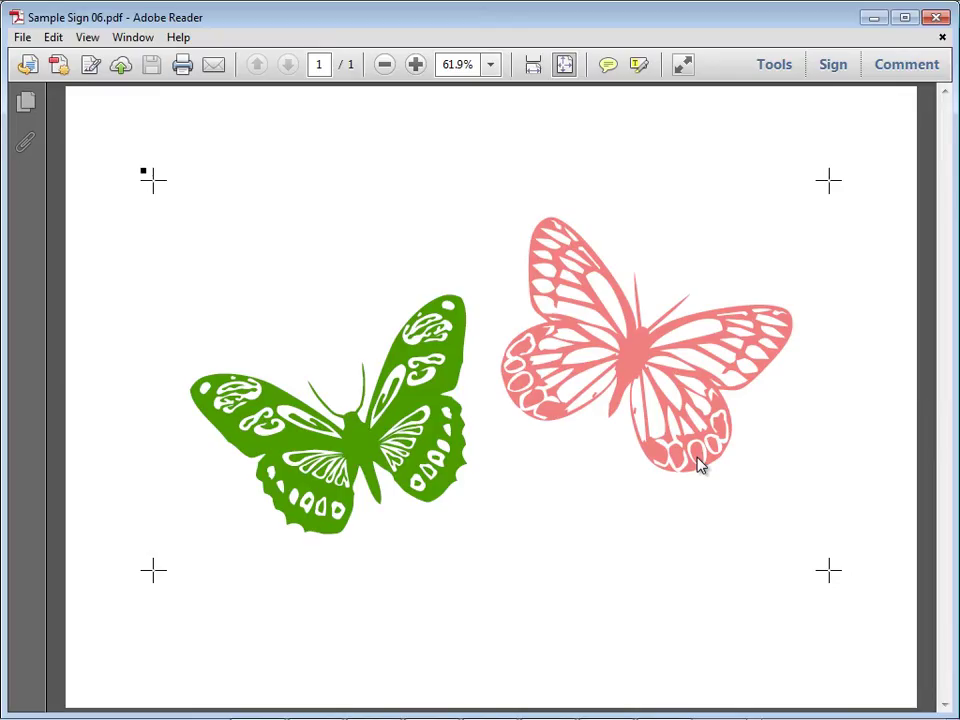
click(938, 18)
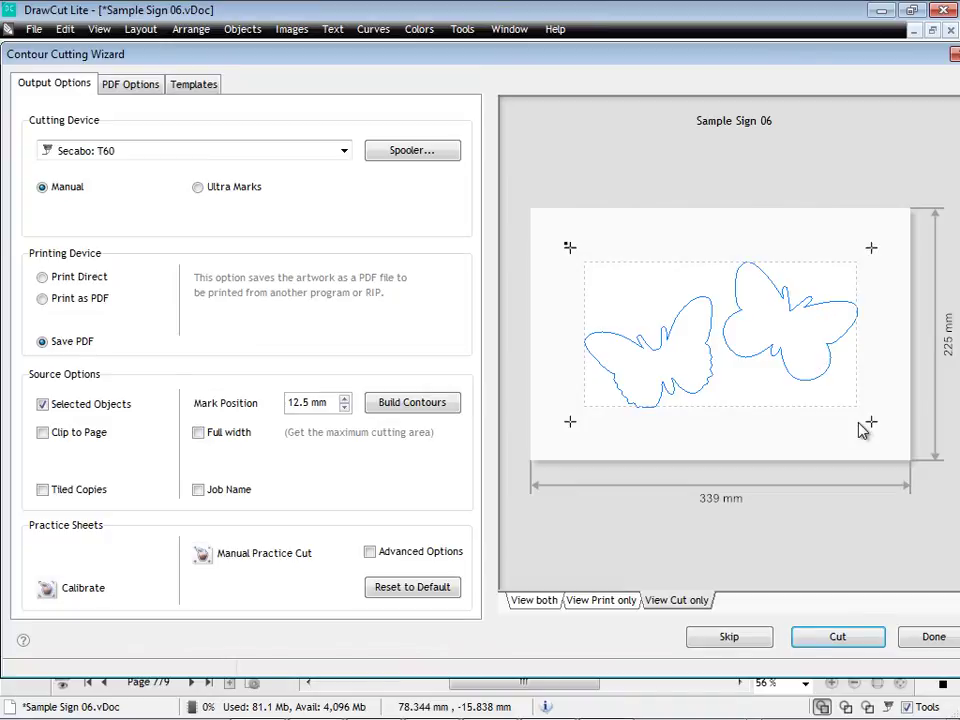
Step: Send the butterfly contour cut to the Vinyl Spooler as jobs 302 and 301, then close the wizard
click(838, 637)
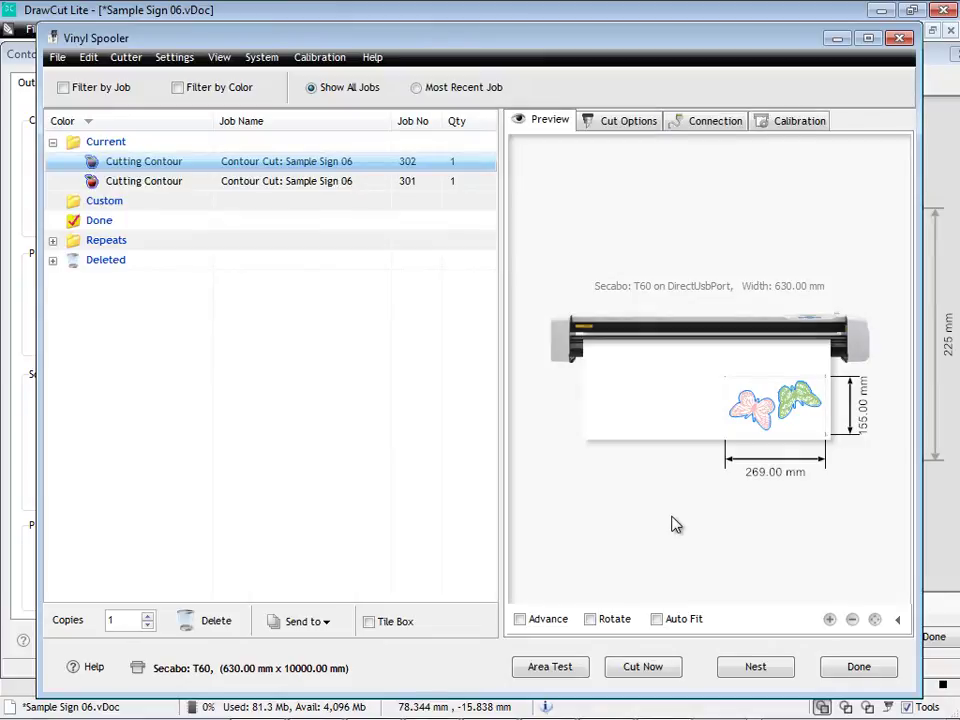
click(857, 668)
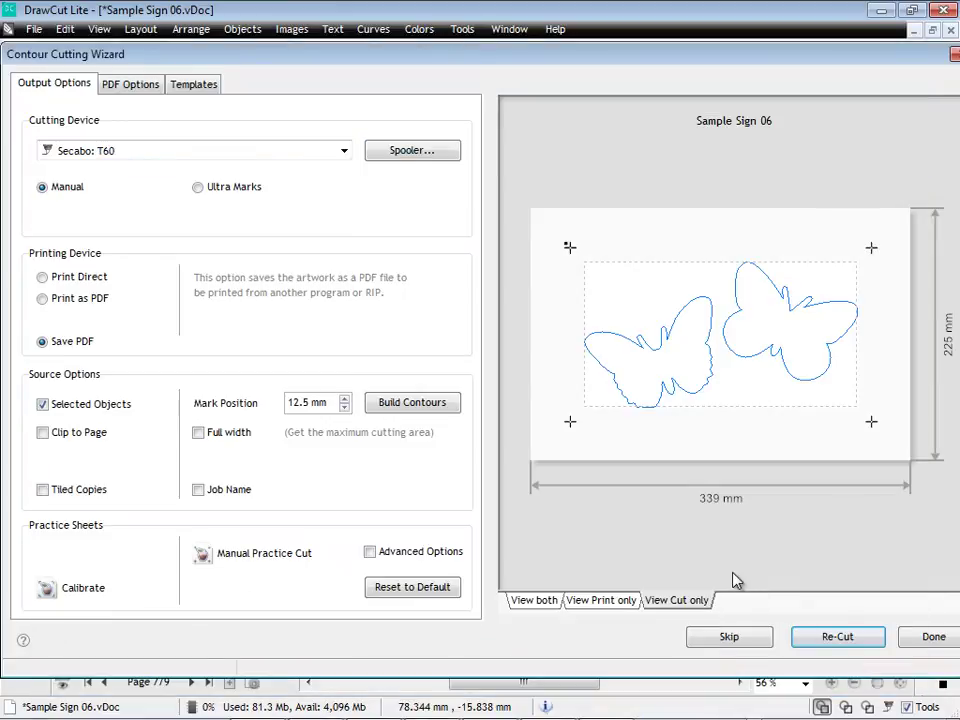
click(932, 636)
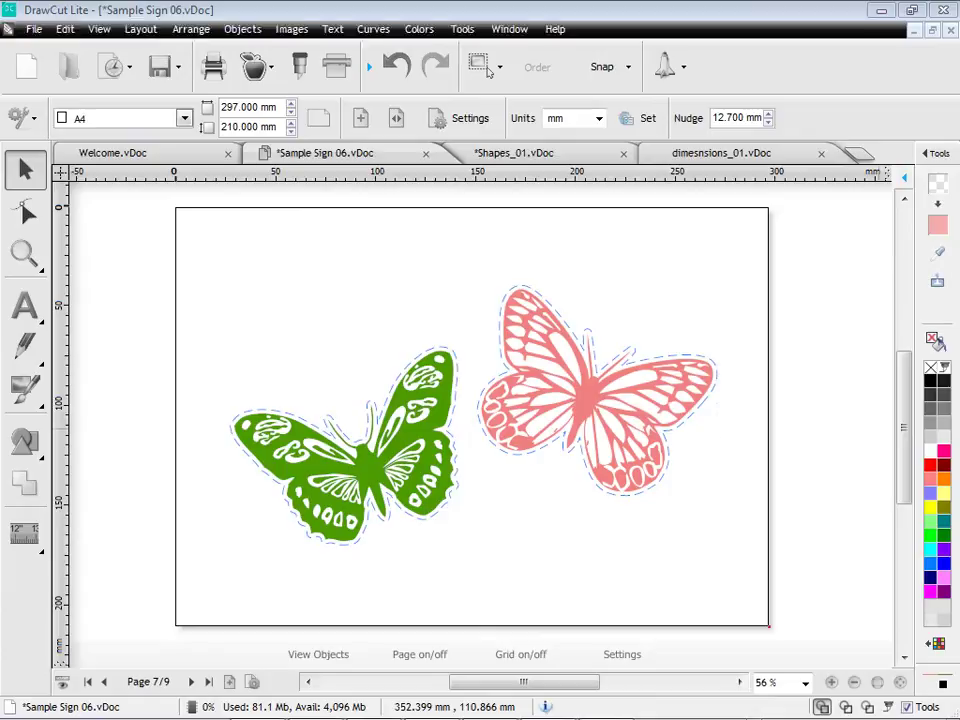
Step: Move the CorelDRAW butterfly window aside and return to DrawCut Lite
key(alt+Tab)
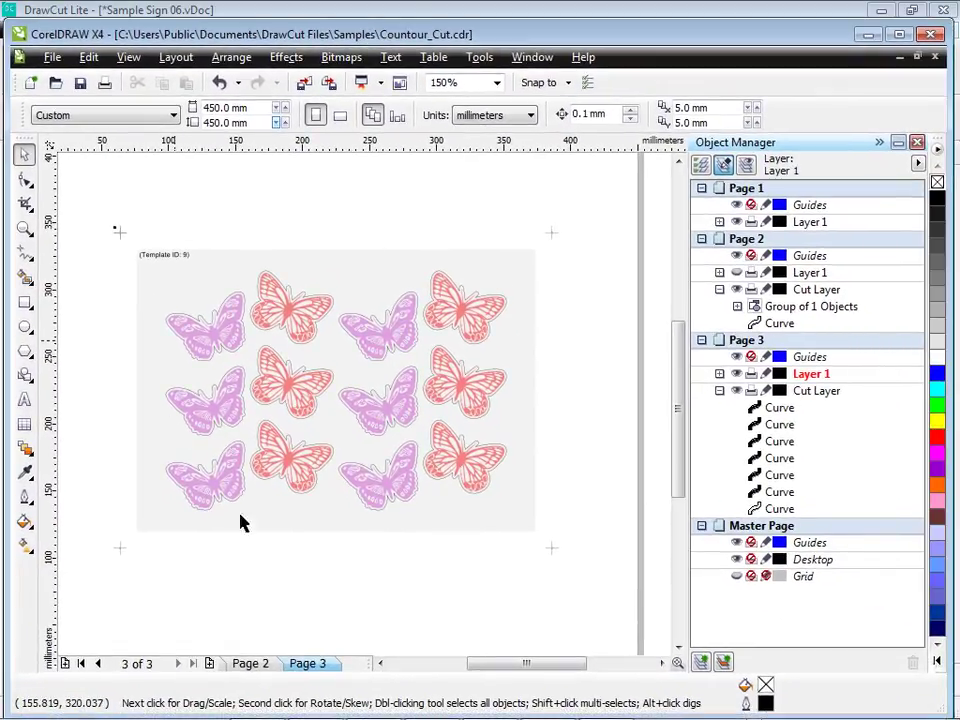
drag(270, 38, 895, 218)
key(alt+Tab)
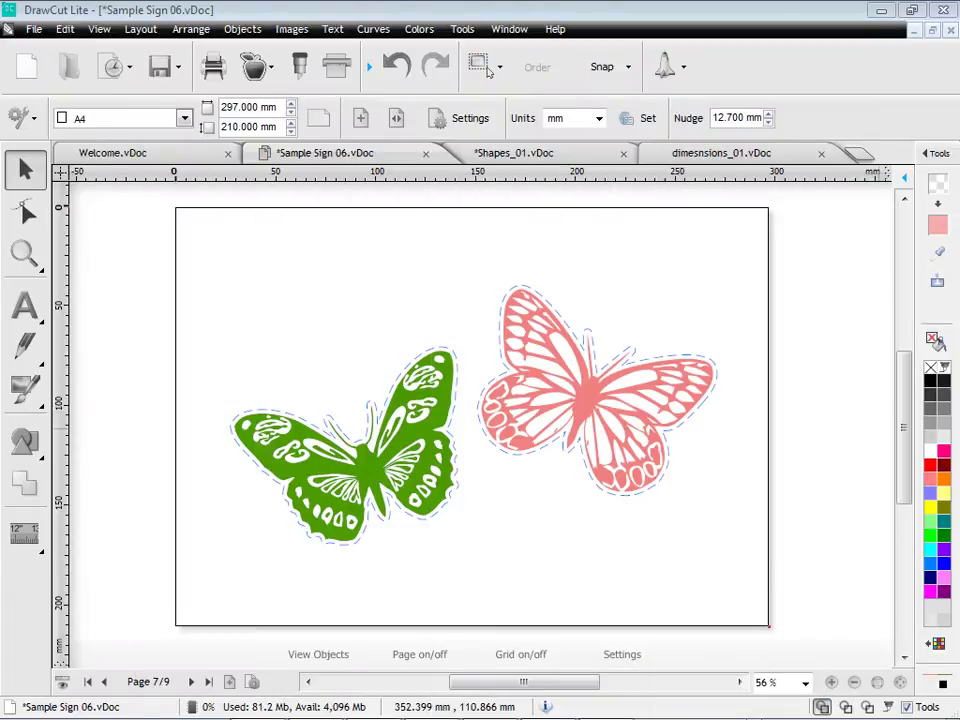
Step: Enable a mark template in the Contour Cutting Wizard sized 297 x 210 mm
click(257, 67)
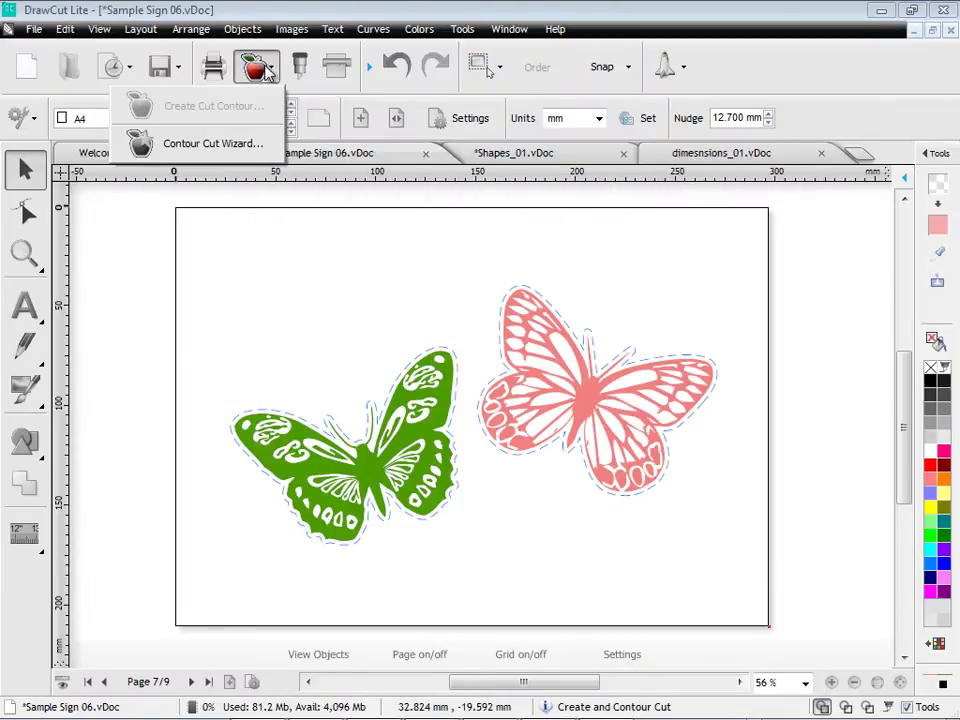
click(214, 144)
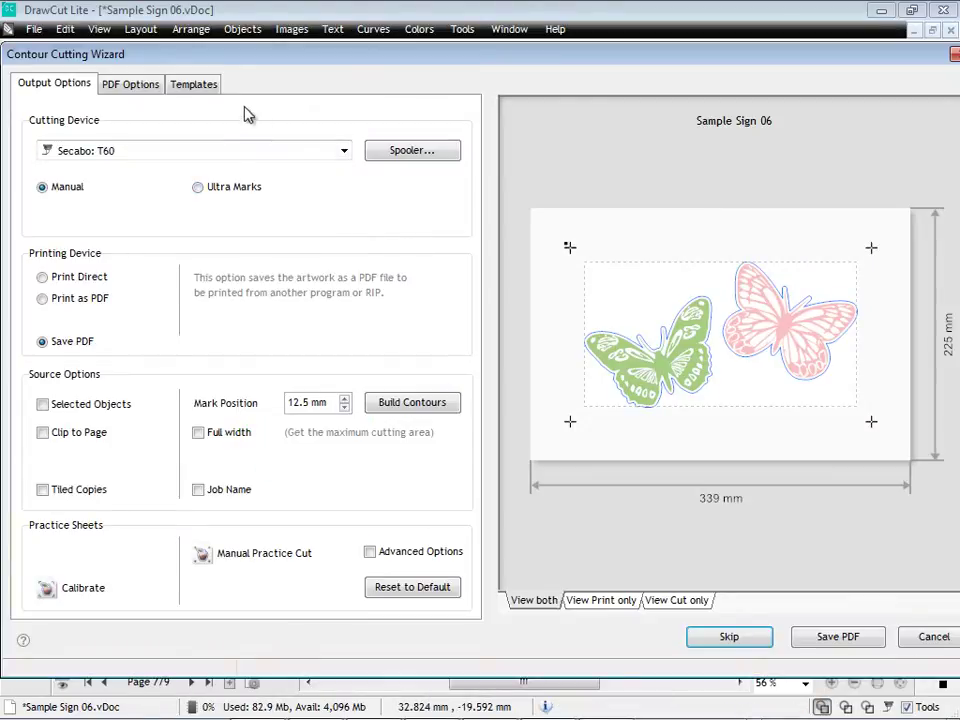
click(194, 84)
click(42, 294)
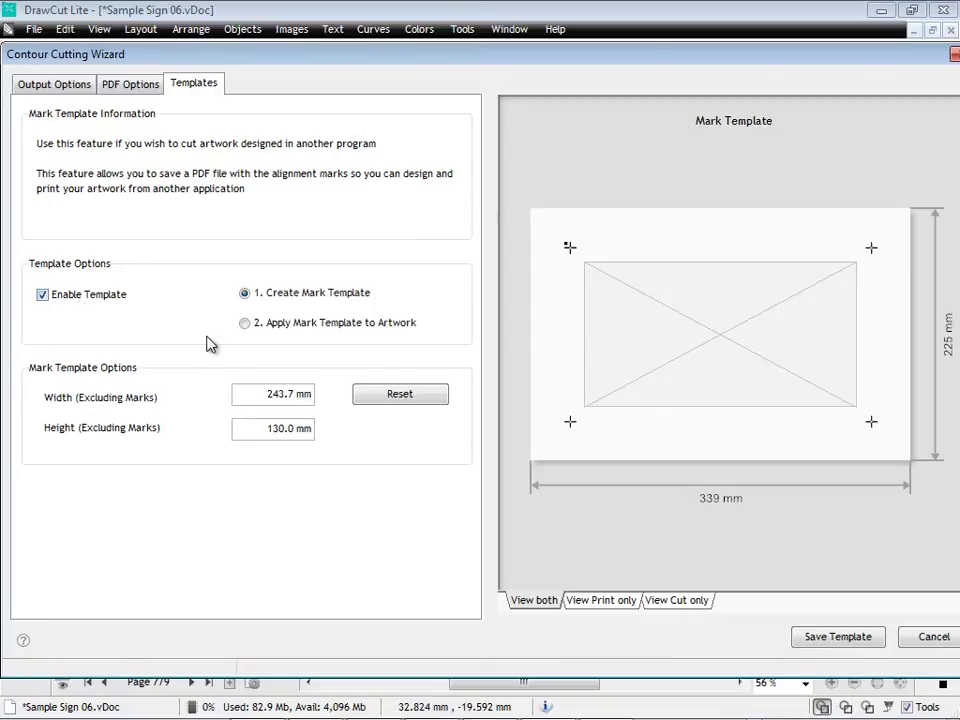
drag(257, 394, 365, 410)
text(297)
key(Tab)
text(2)
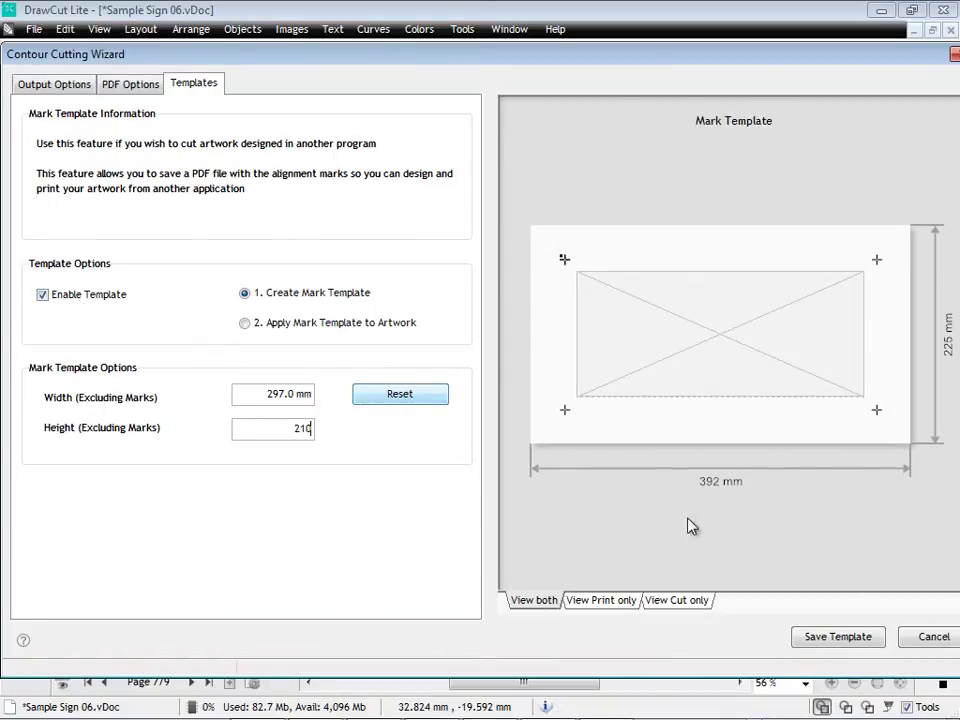
Step: Save the mark template as Sample Sign 06 (3).pdf with Template ID 3, then close the wizard
click(818, 637)
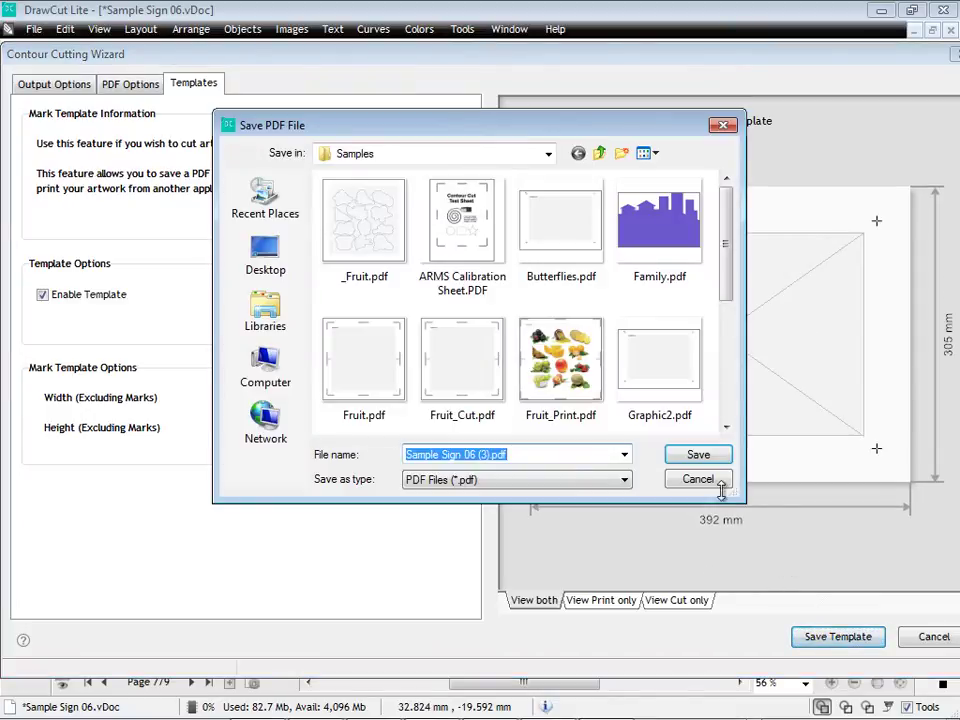
click(715, 461)
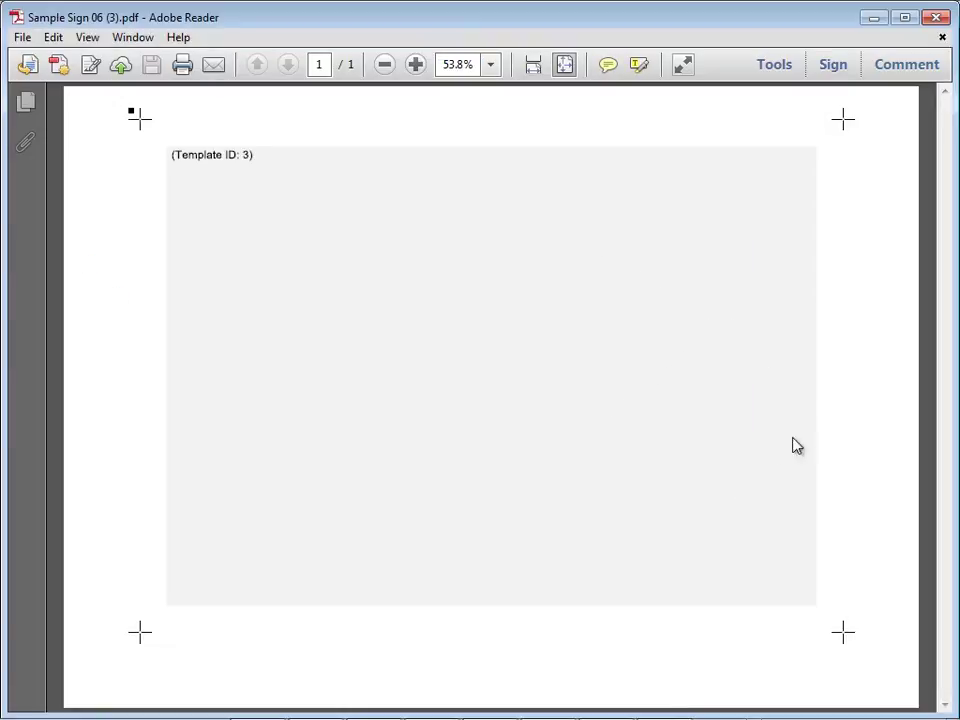
click(937, 19)
click(931, 640)
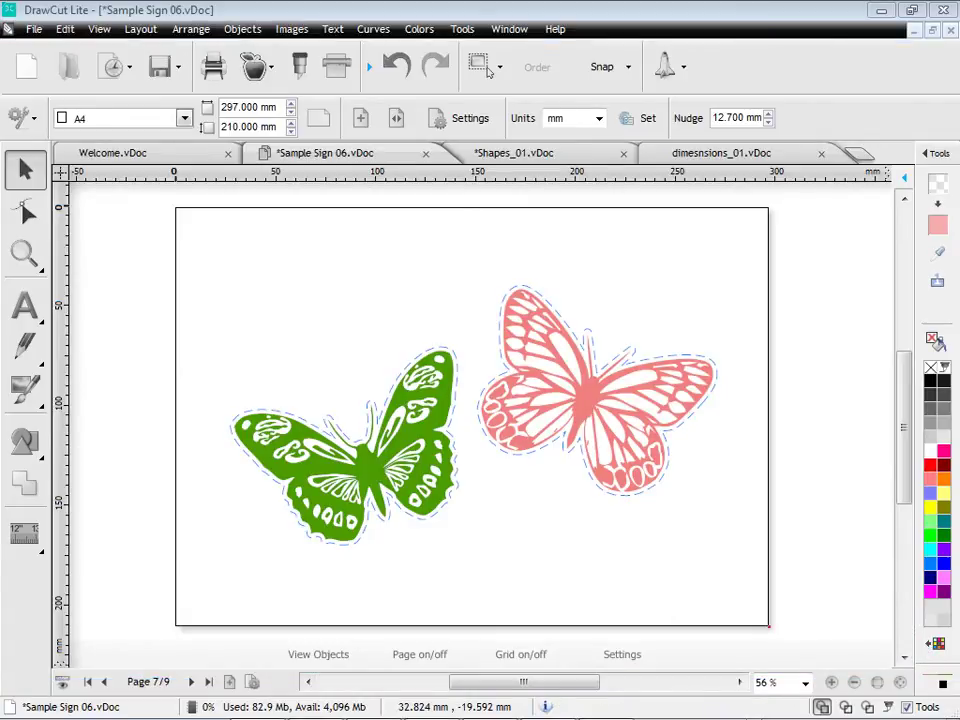
Step: Hide Page 3 Layer 1 in CorelDRAW's Object Manager, leaving only the butterfly cut outlines
drag(959, 225, 497, 37)
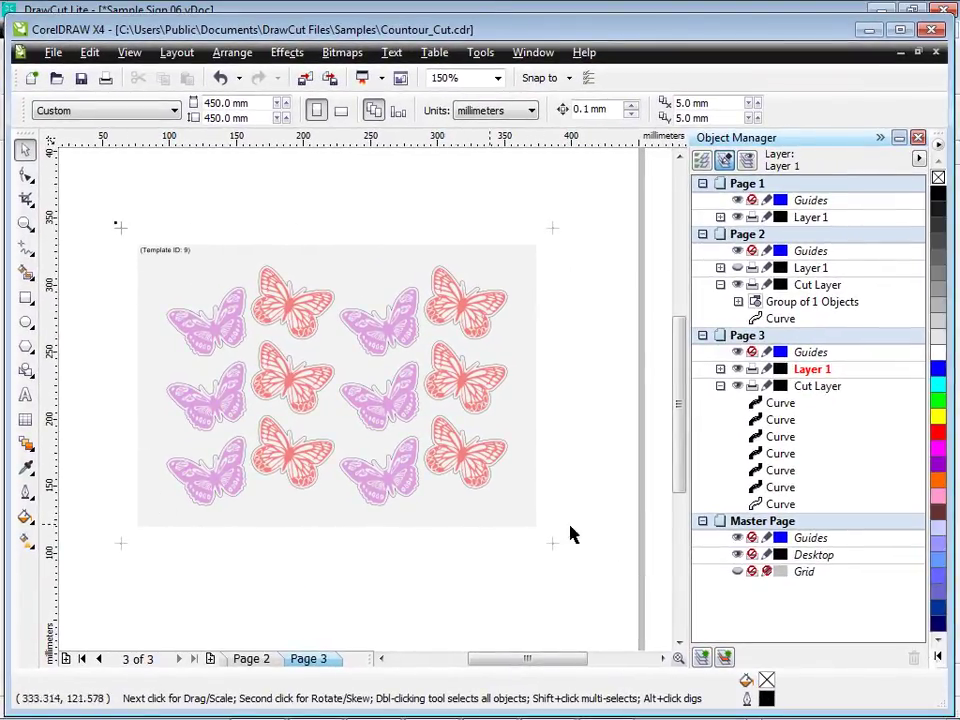
click(737, 370)
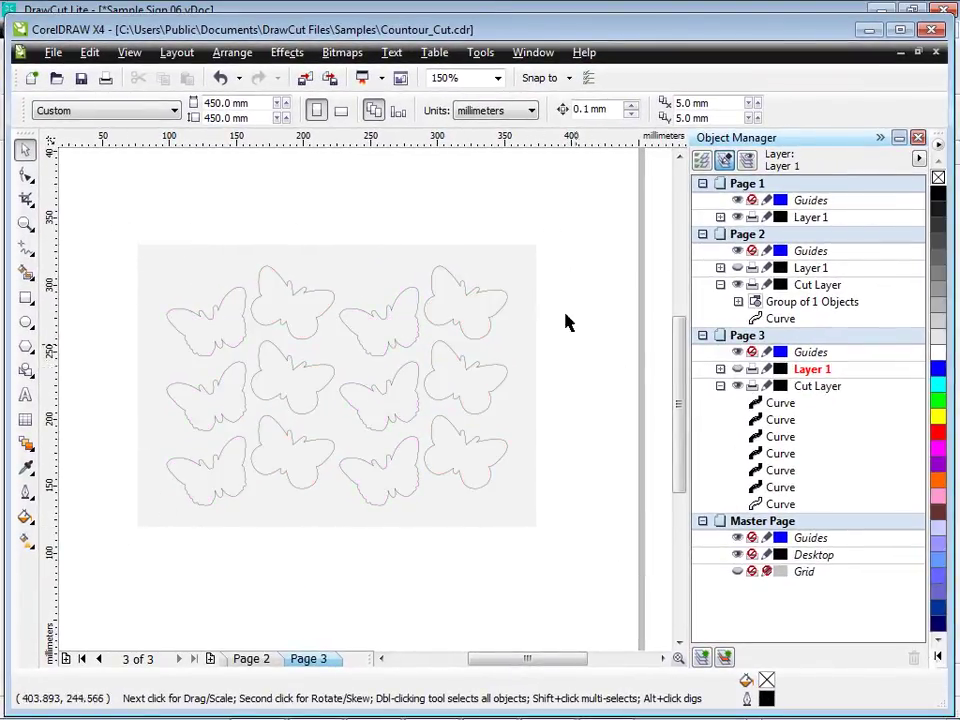
click(224, 10)
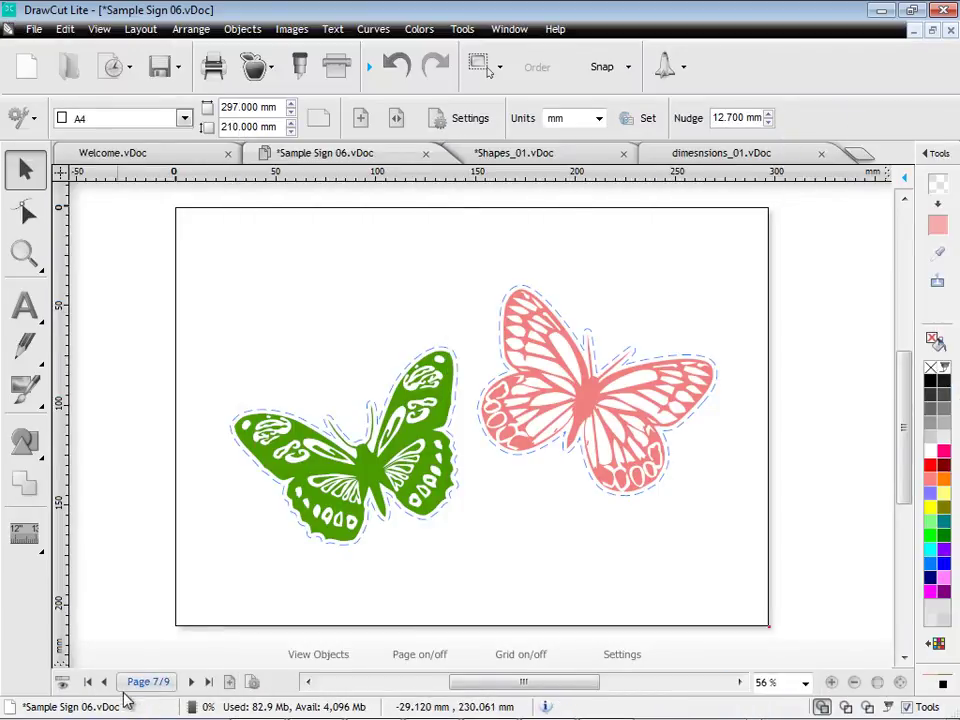
Step: On the last page, cut the twelve butterfly outlines using mark template 3 as spooler job 303
click(209, 682)
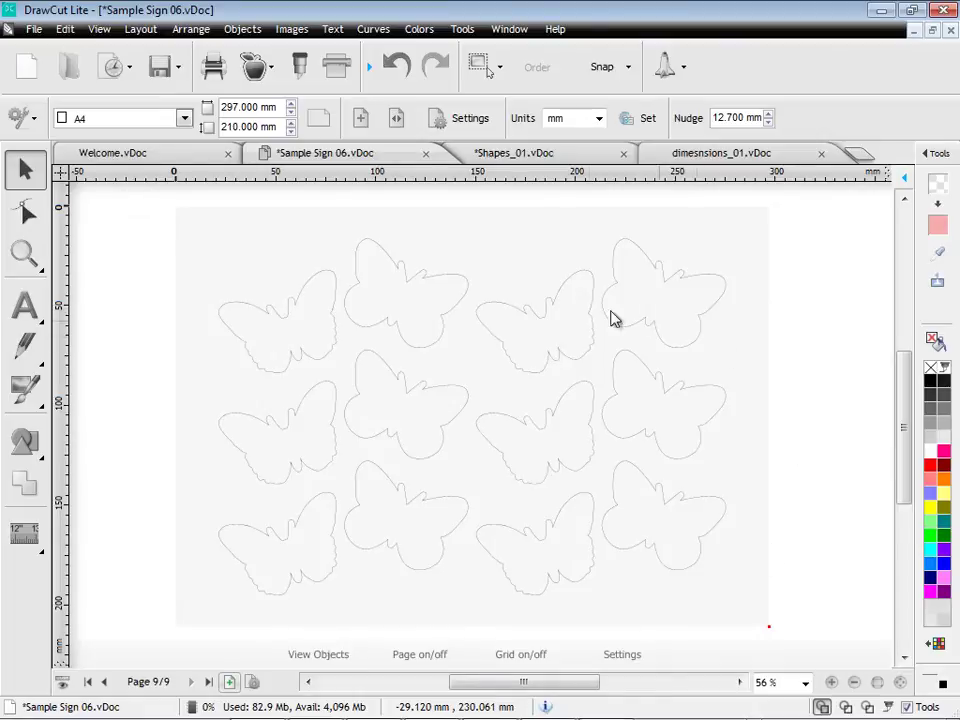
click(266, 68)
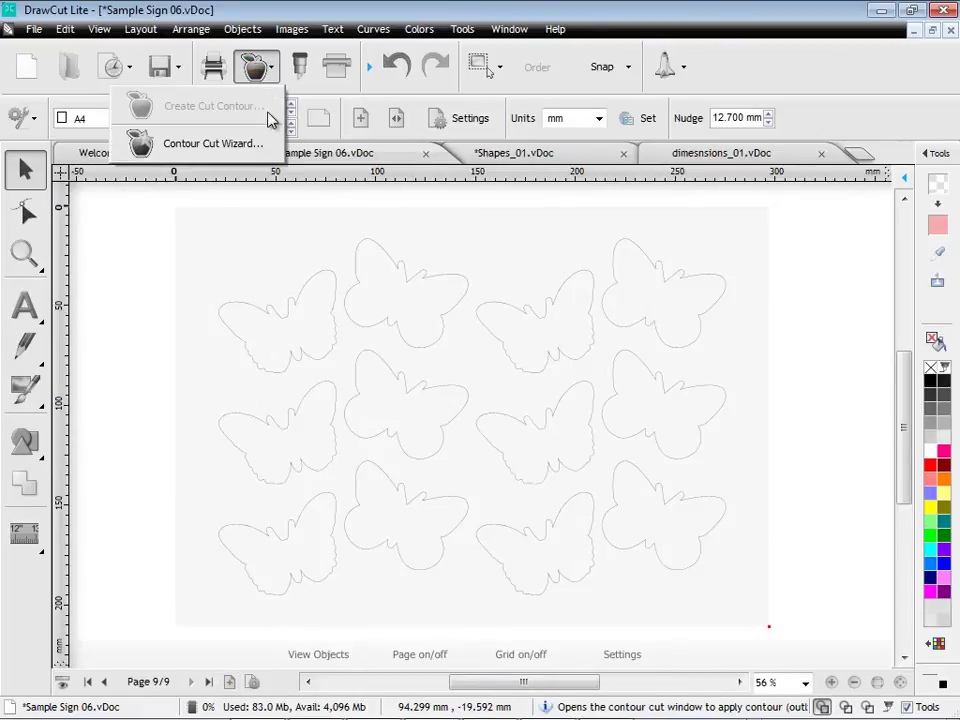
click(242, 148)
click(212, 86)
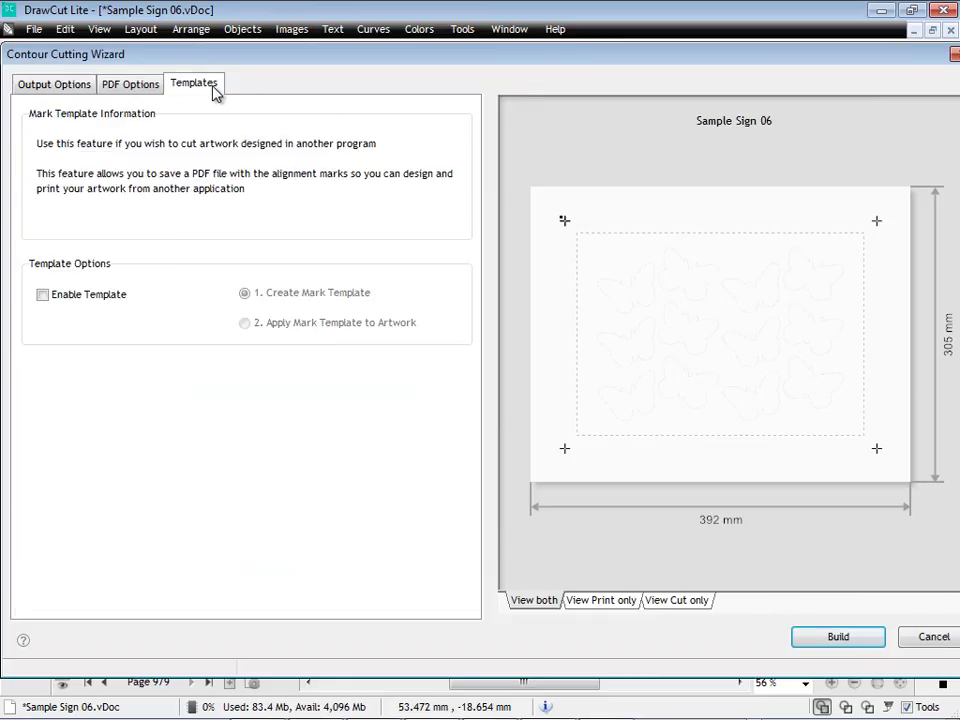
click(116, 296)
click(246, 323)
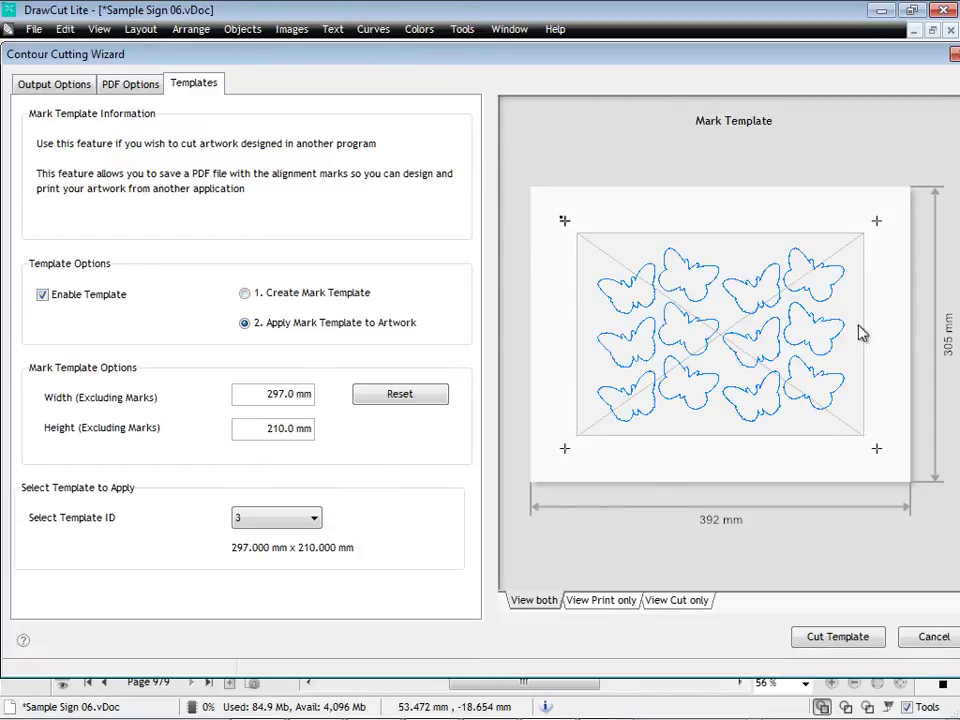
click(847, 648)
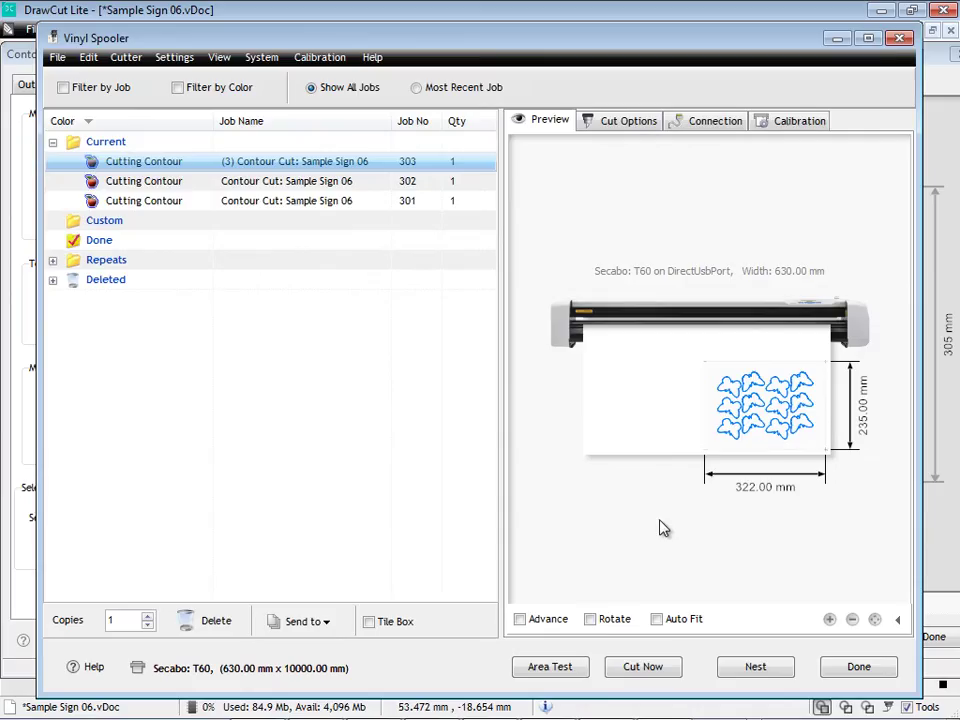
click(874, 669)
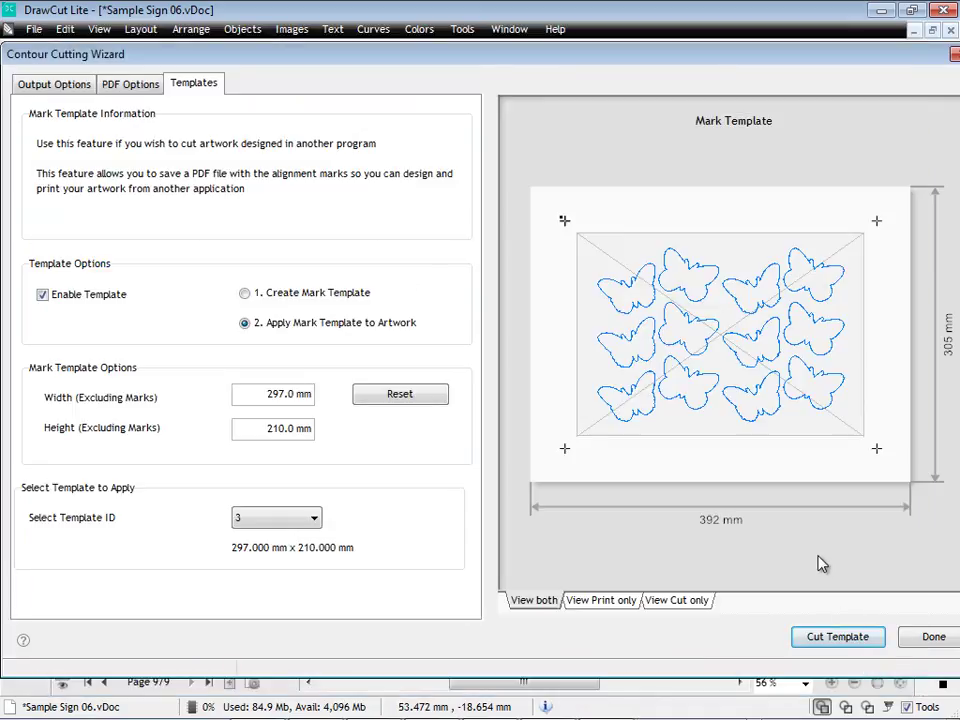
click(928, 638)
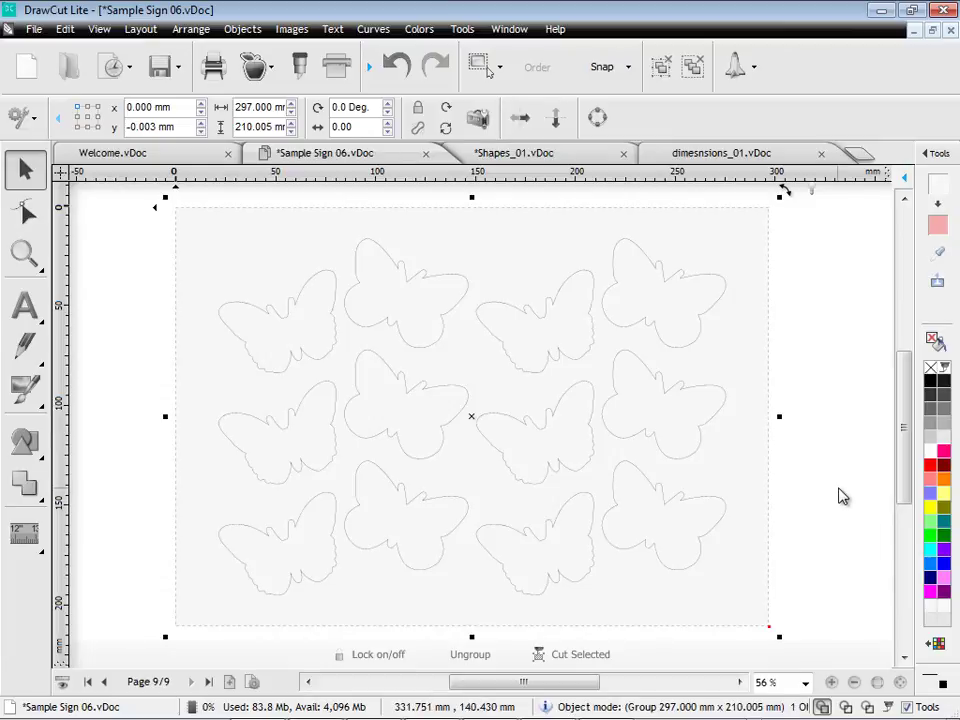
Step: Go to the Arts and Crafts sign on page 3 via the page thumbnails
click(905, 178)
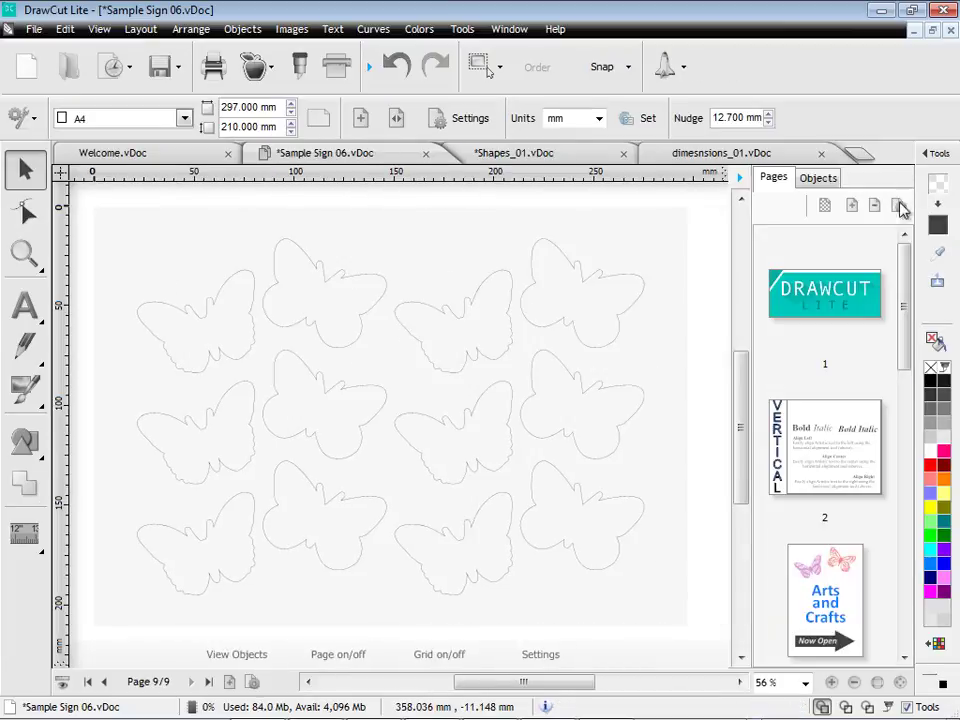
drag(902, 214, 910, 325)
click(814, 386)
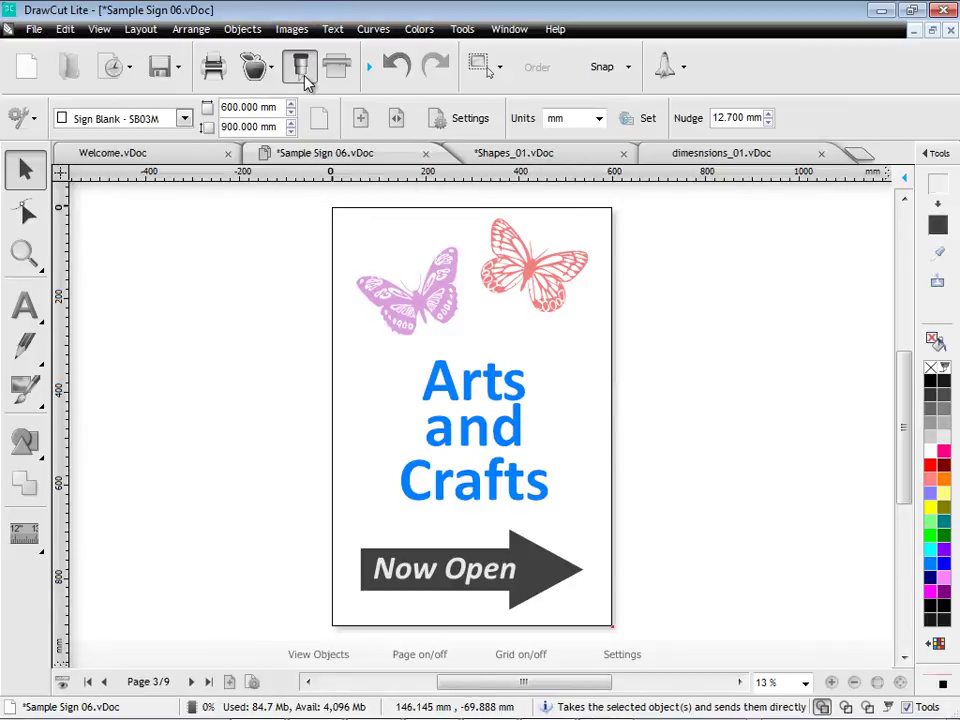
Step: Separate the cut by colour, previewing Sky Blue, Black, Light Coral and Plum, with Speed-Weed Text Only
click(300, 66)
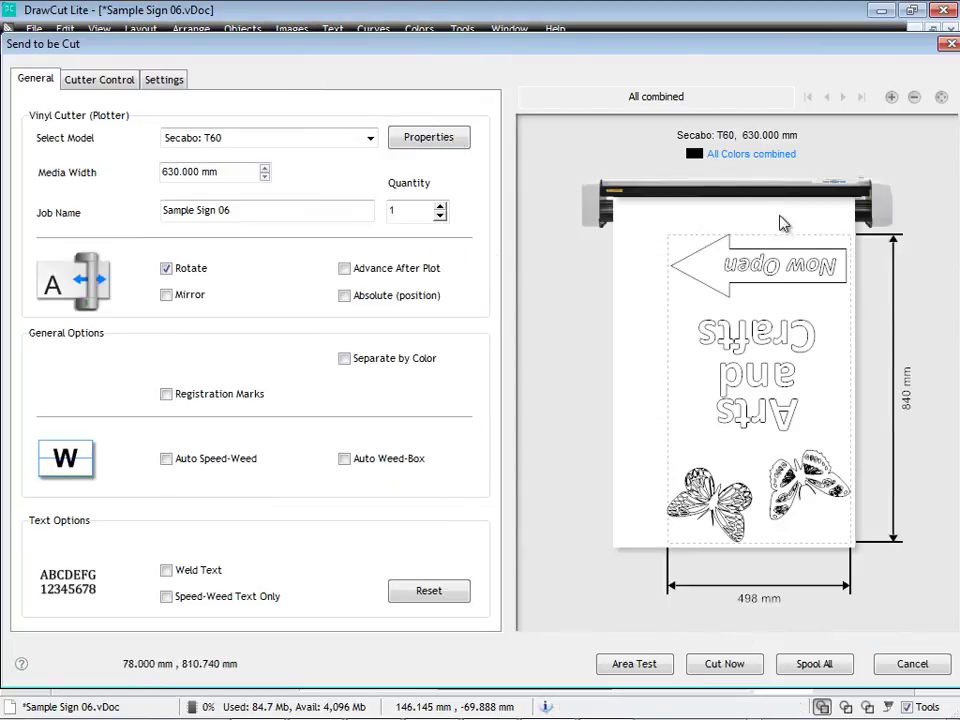
click(427, 367)
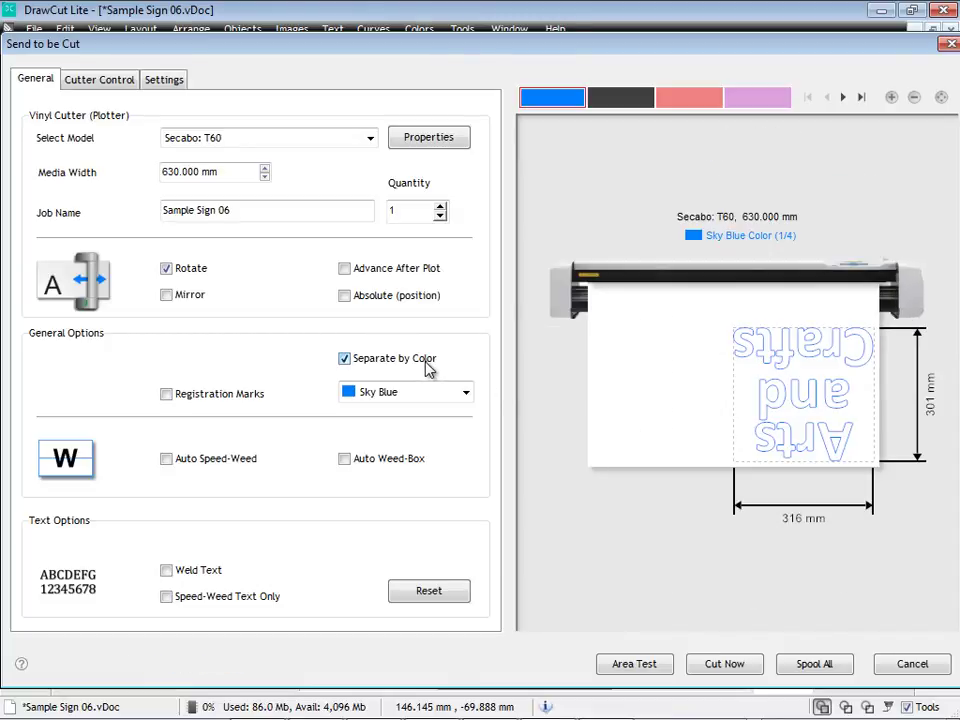
click(610, 103)
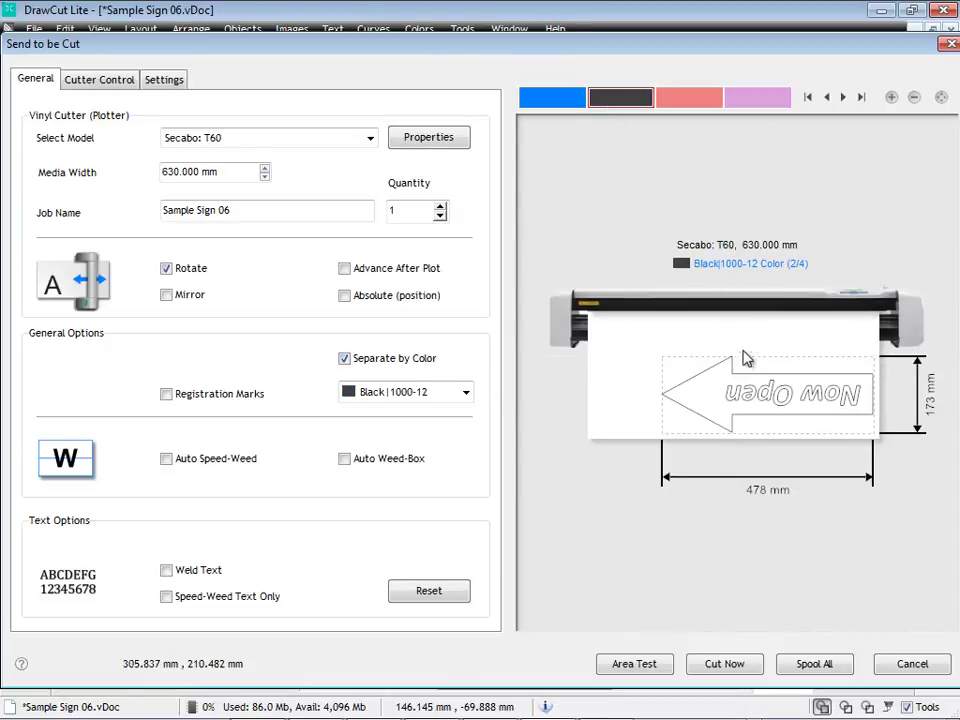
click(690, 98)
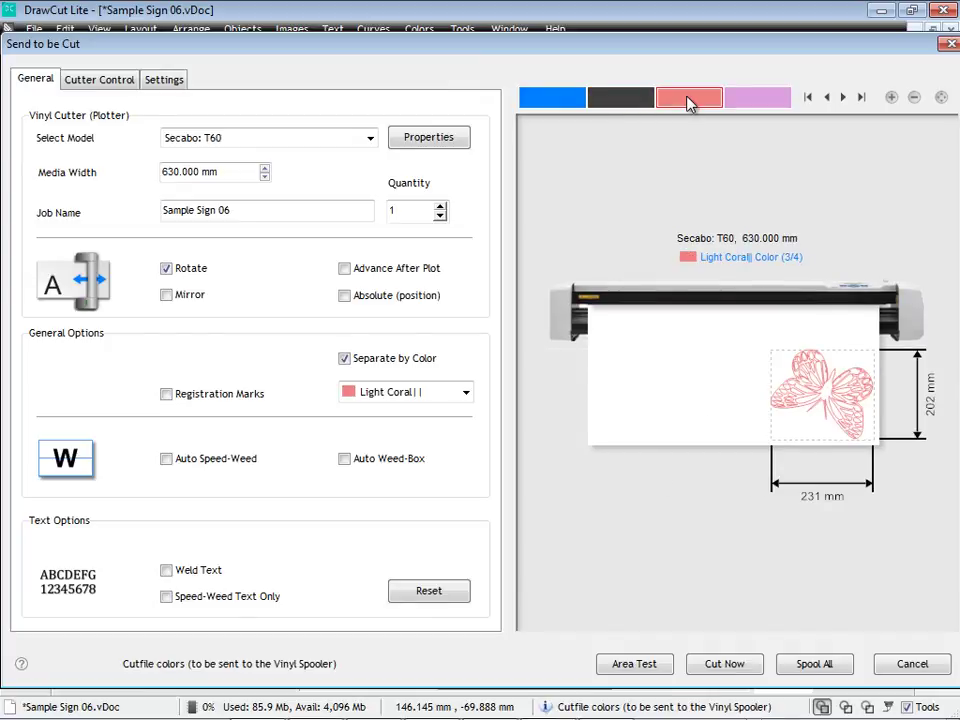
click(760, 104)
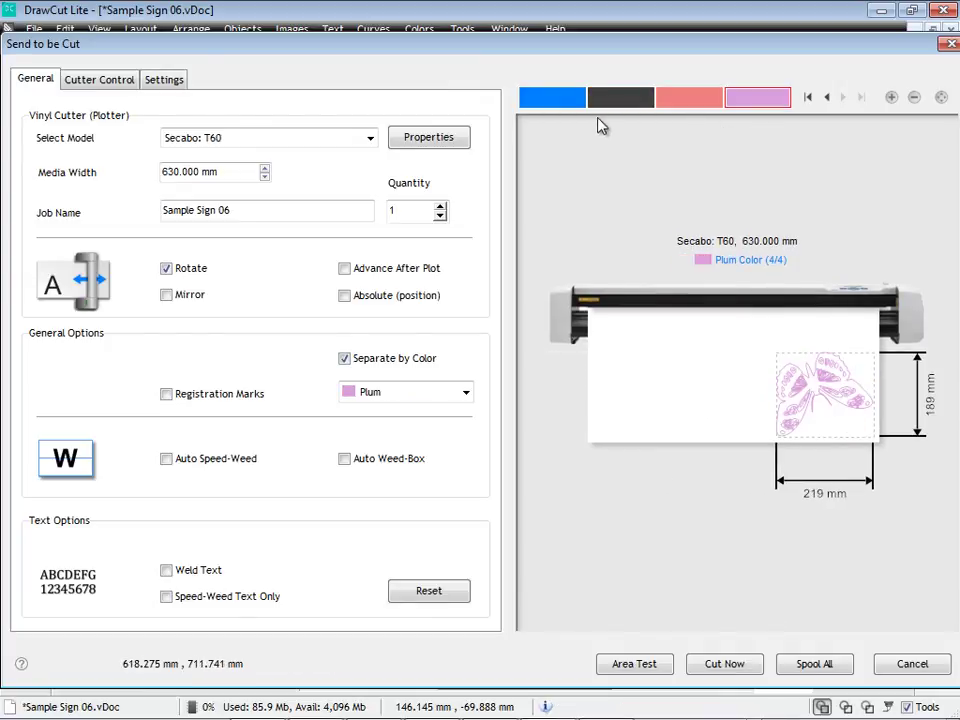
click(552, 98)
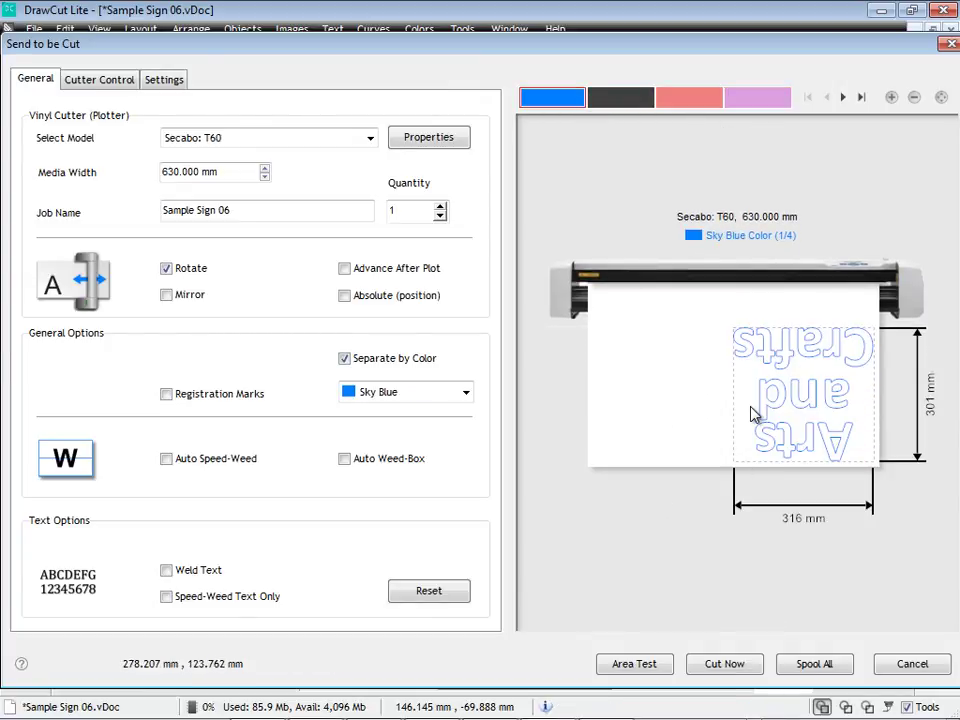
click(266, 597)
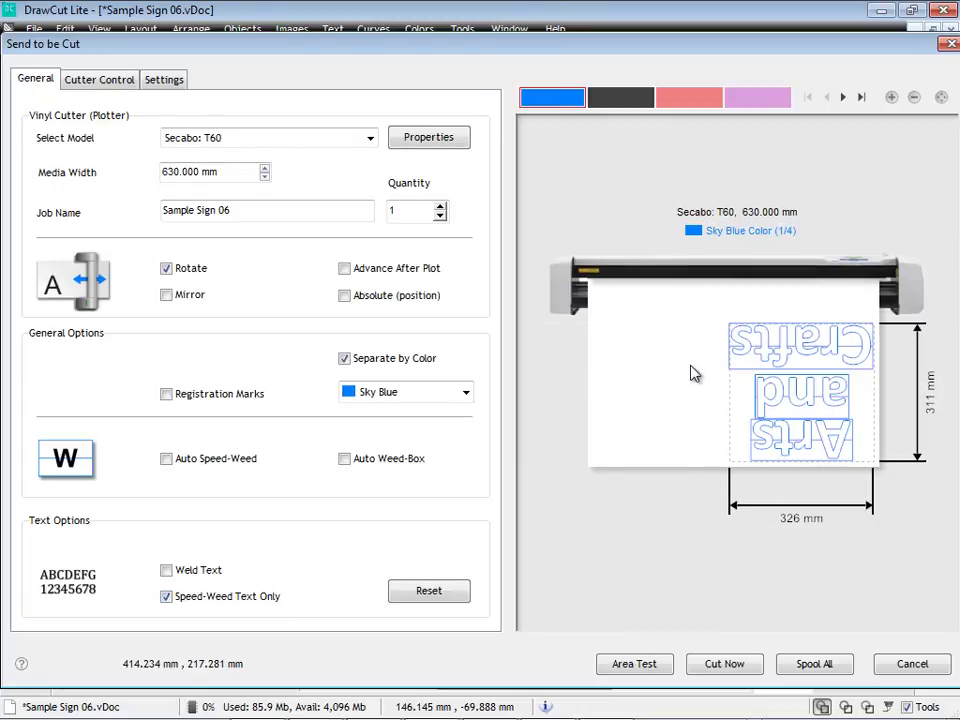
Step: Spool job 304 as Sky Blue, Black, Light Coral and Plum passes and review each colour's cut
click(834, 665)
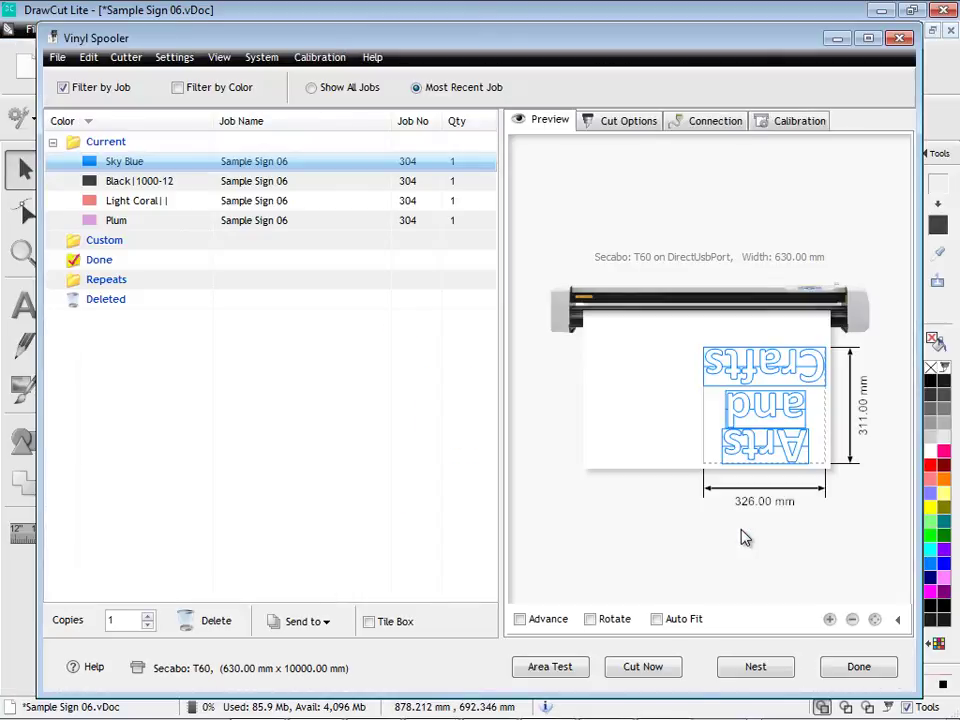
key(Down)
key(Down)
key(Down)
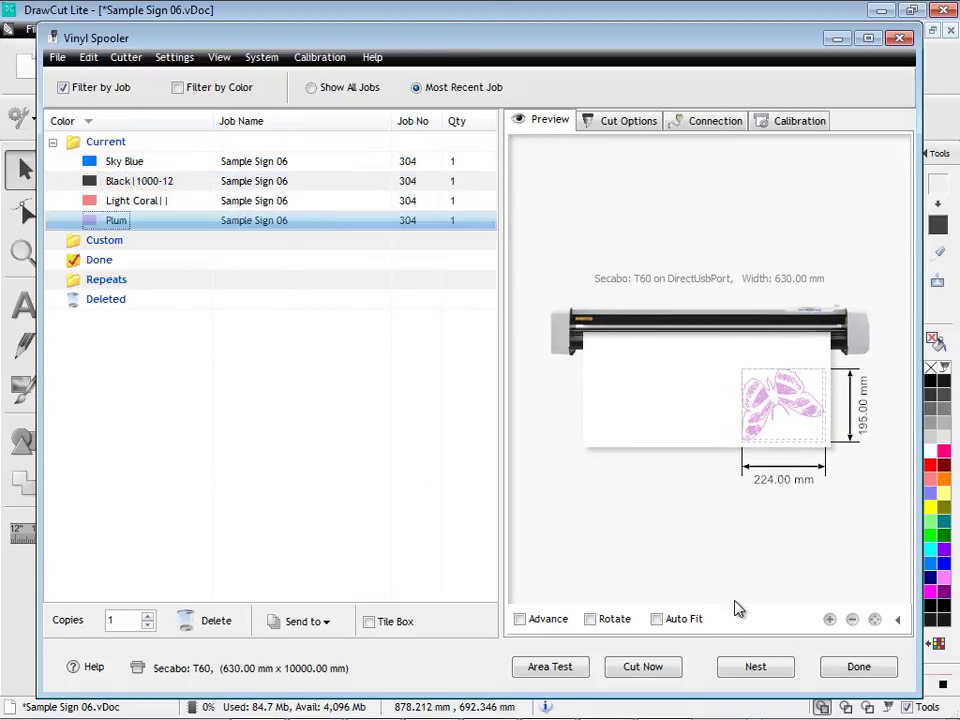
click(831, 666)
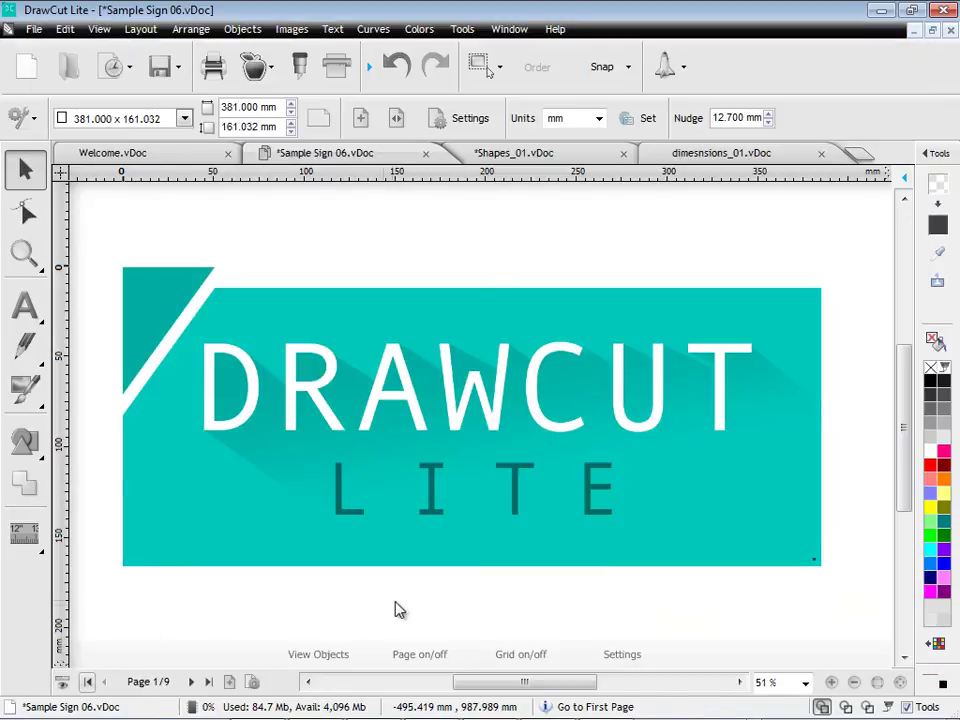